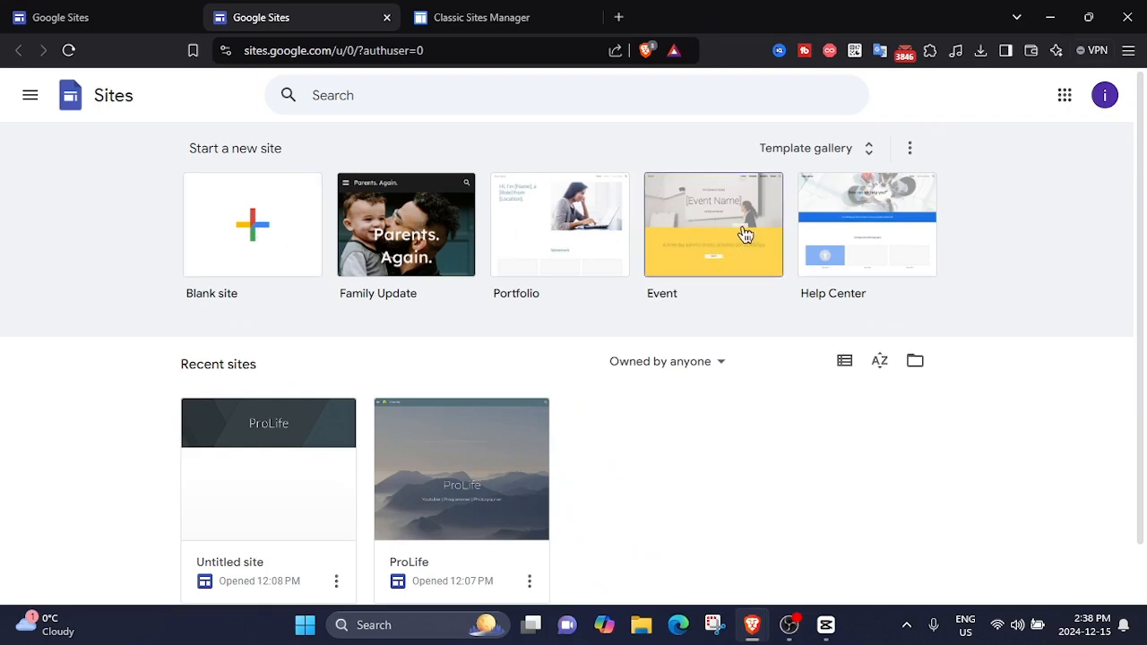
# - Create a new blank site
pyautogui.click(251, 194)
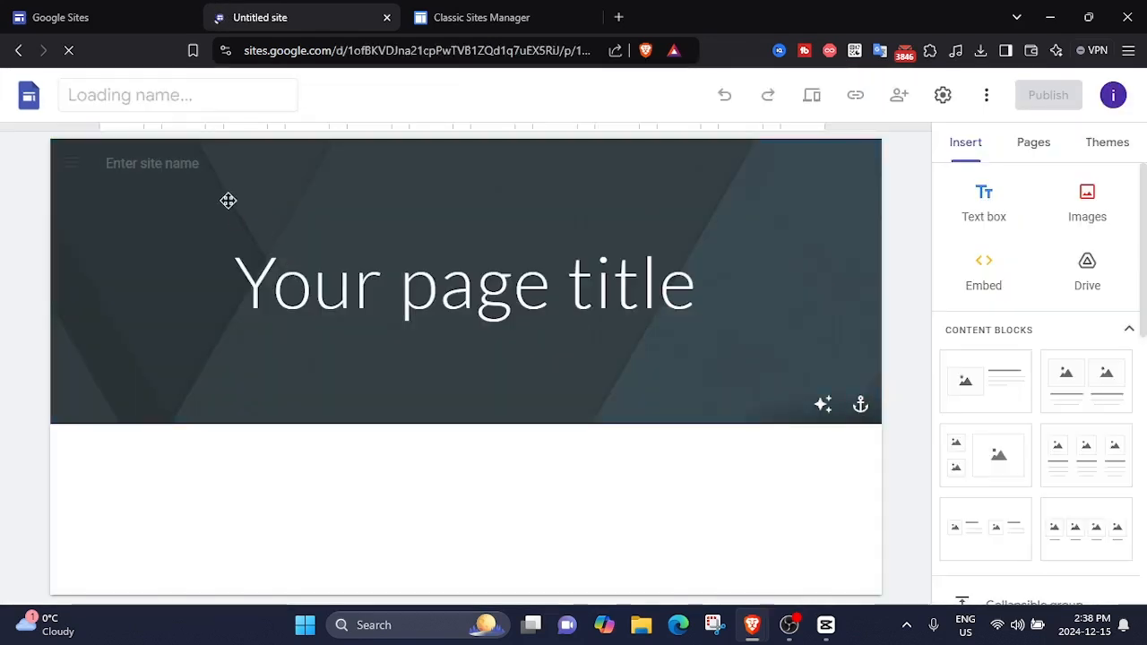
pyautogui.click(651, 204)
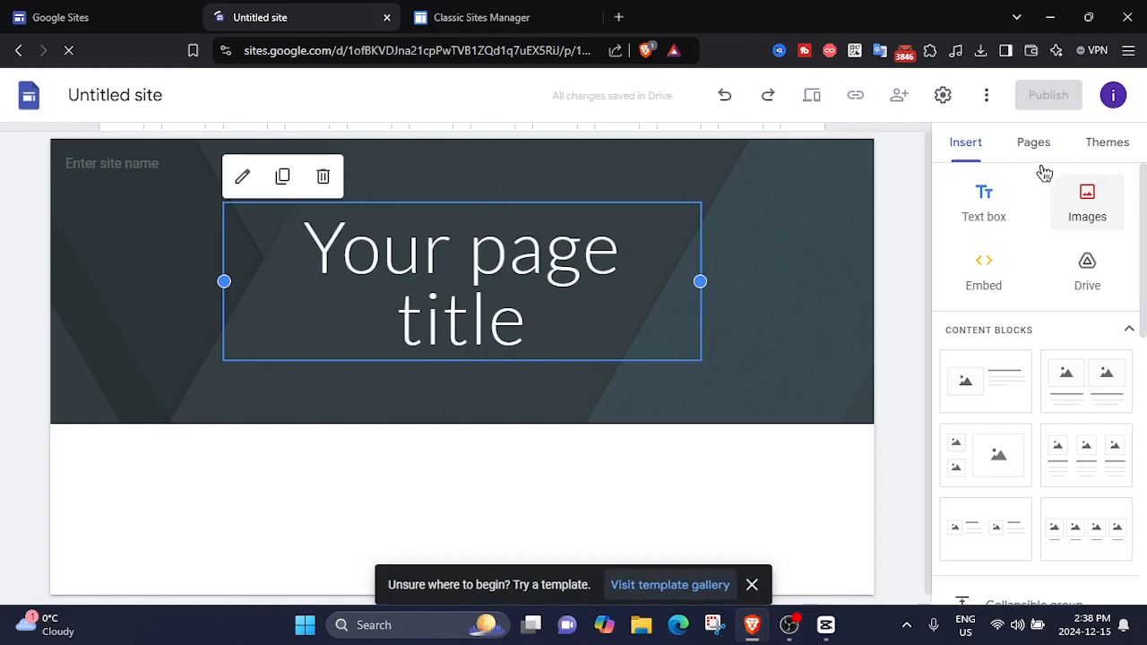
# - Apply the Vision theme to the site and choose its blue-grey colour option
pyautogui.click(1118, 158)
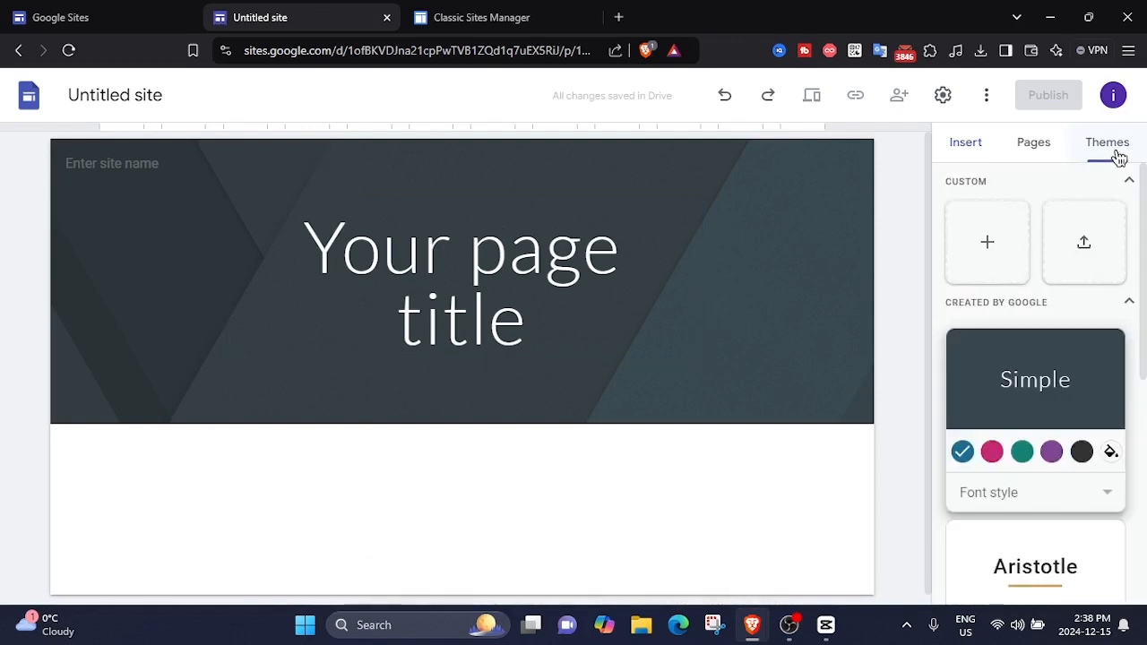
pyautogui.scroll(-5, 1075, 440)
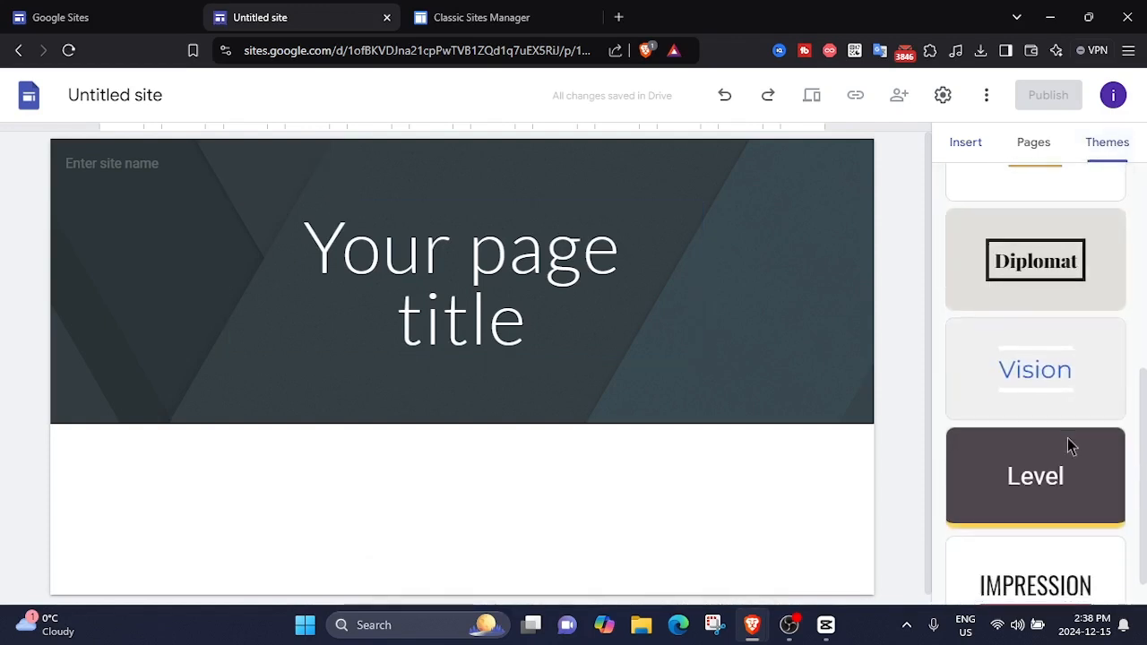
pyautogui.scroll(-1, 1074, 430)
pyautogui.scroll(3, 1076, 448)
pyautogui.scroll(-3, 1076, 520)
pyautogui.scroll(1, 1080, 457)
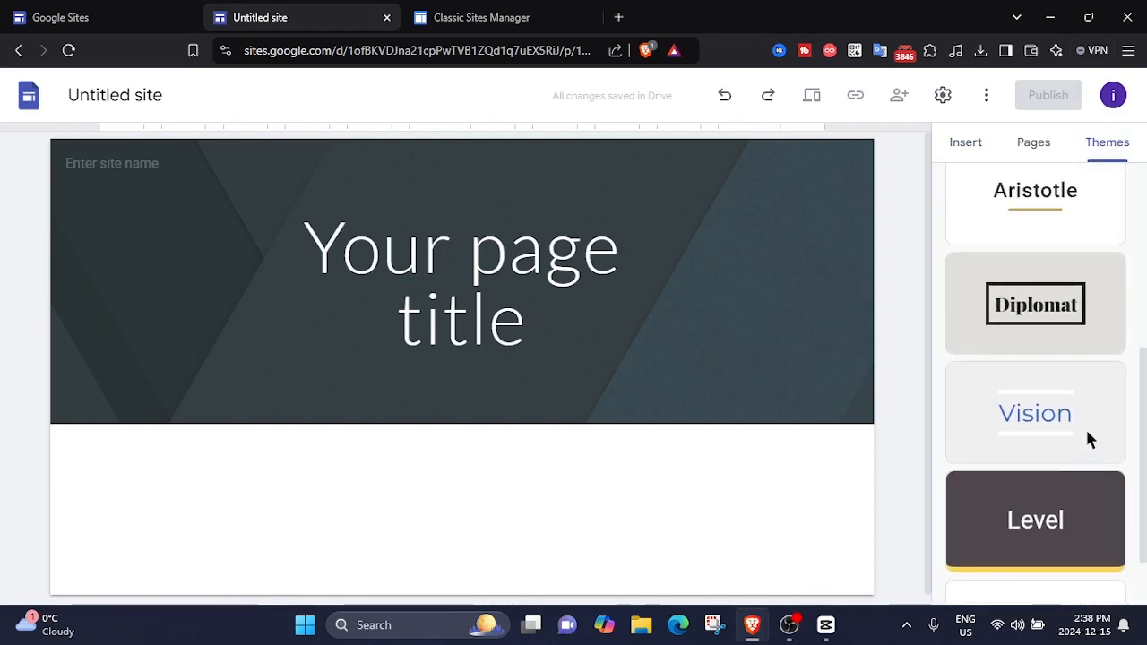
pyautogui.click(1087, 432)
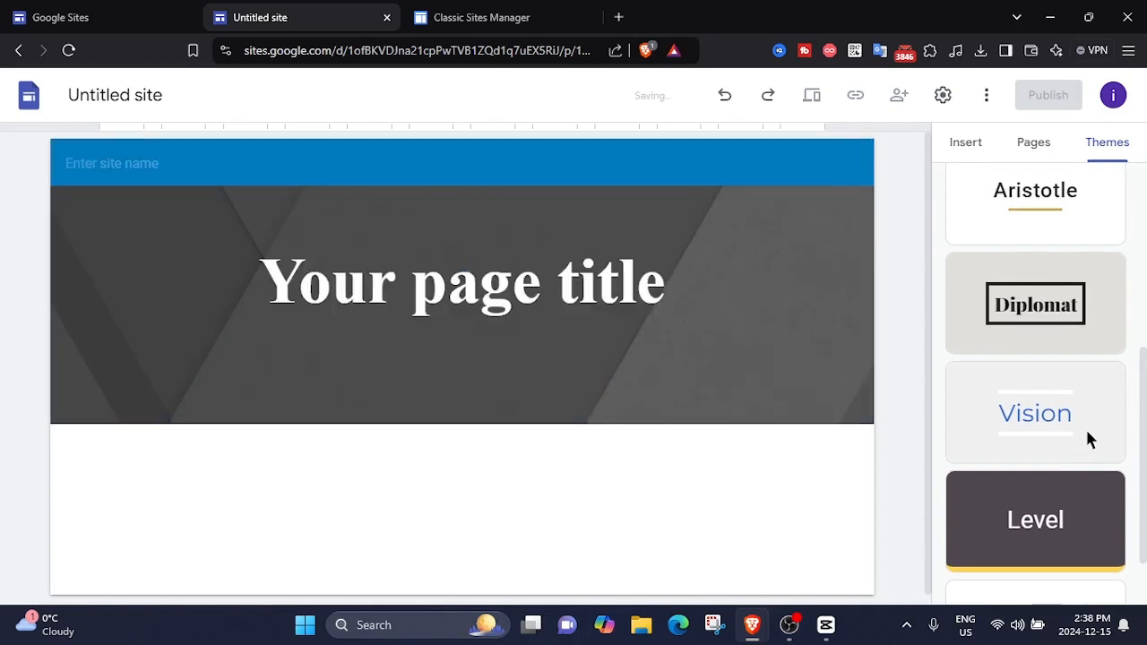
pyautogui.scroll(-1, 1104, 471)
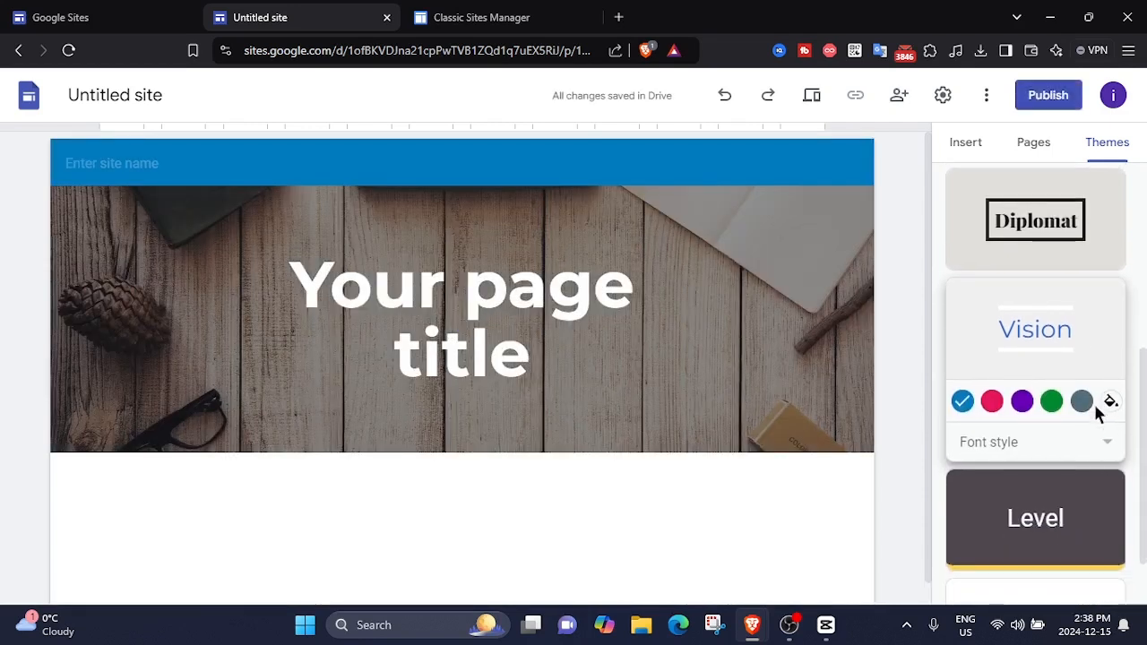
pyautogui.click(1082, 402)
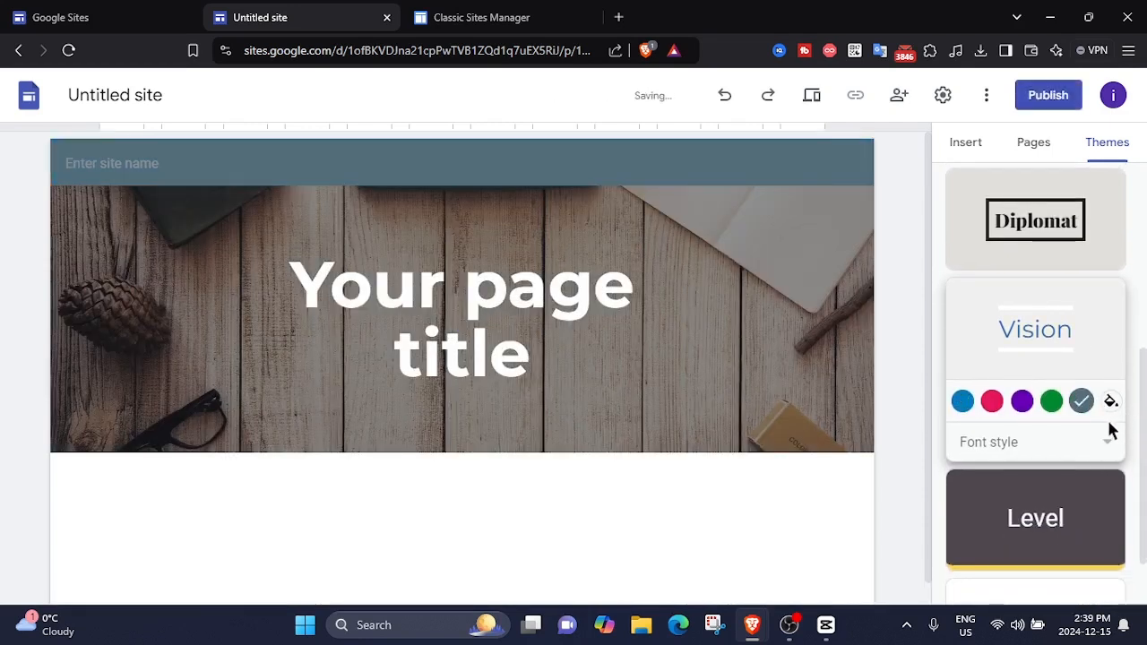
# - Replace the placeholder page title in the header with "ProLife"
pyautogui.doubleClick(436, 330)
pyautogui.click(626, 354)
pyautogui.tripleClick(298, 291)
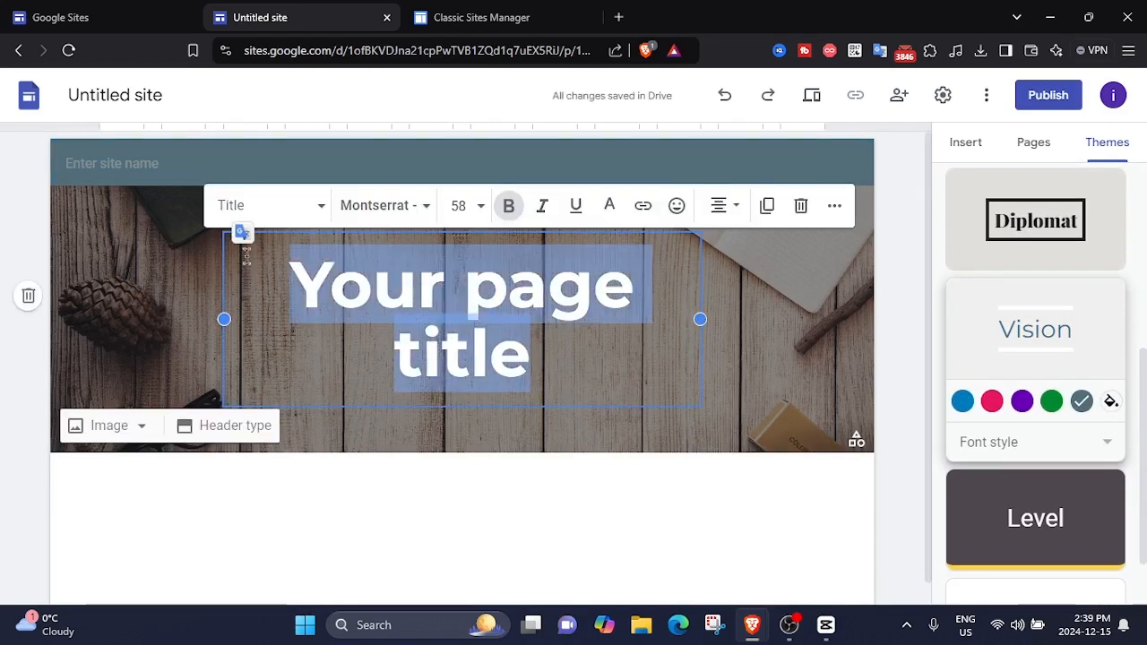
pyautogui.write('ProLife')
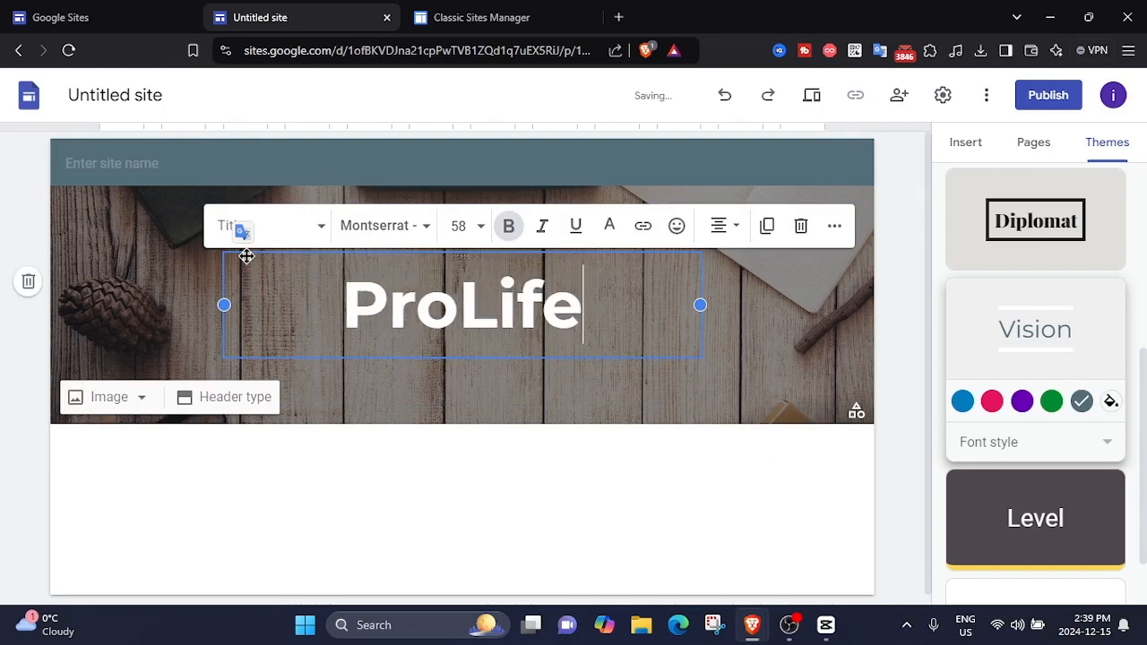
# - Set the font of the ProLife page title to Montserrat Extra Light
pyautogui.doubleClick(499, 322)
pyautogui.click(510, 314)
pyautogui.doubleClick(510, 314)
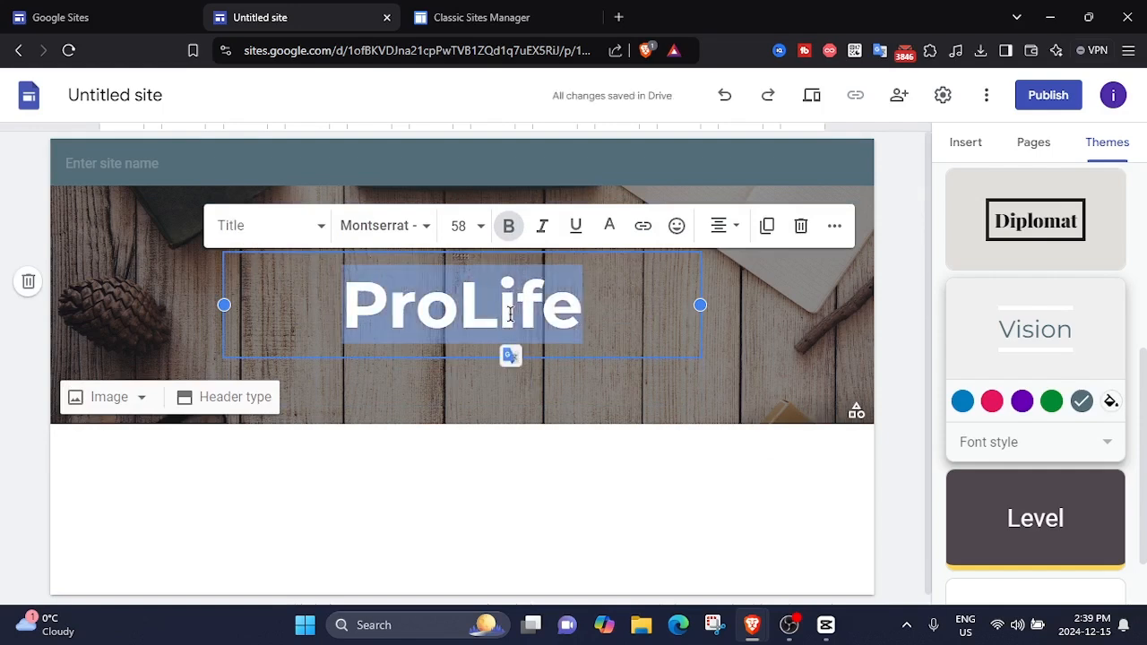
pyautogui.click(399, 230)
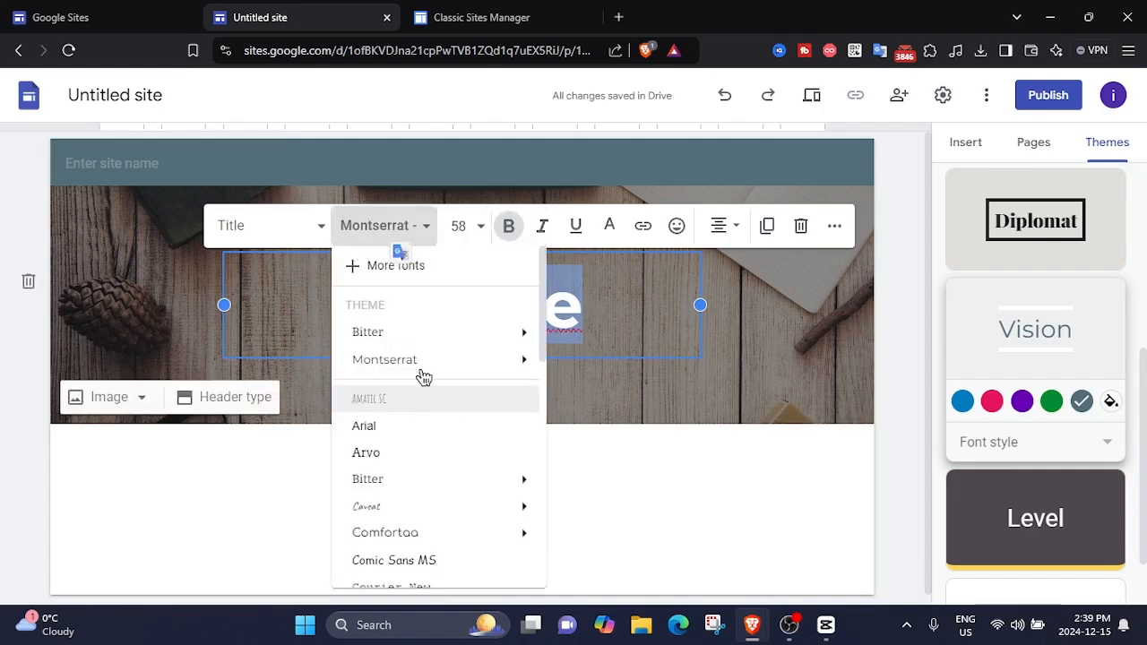
pyautogui.moveTo(425, 364)
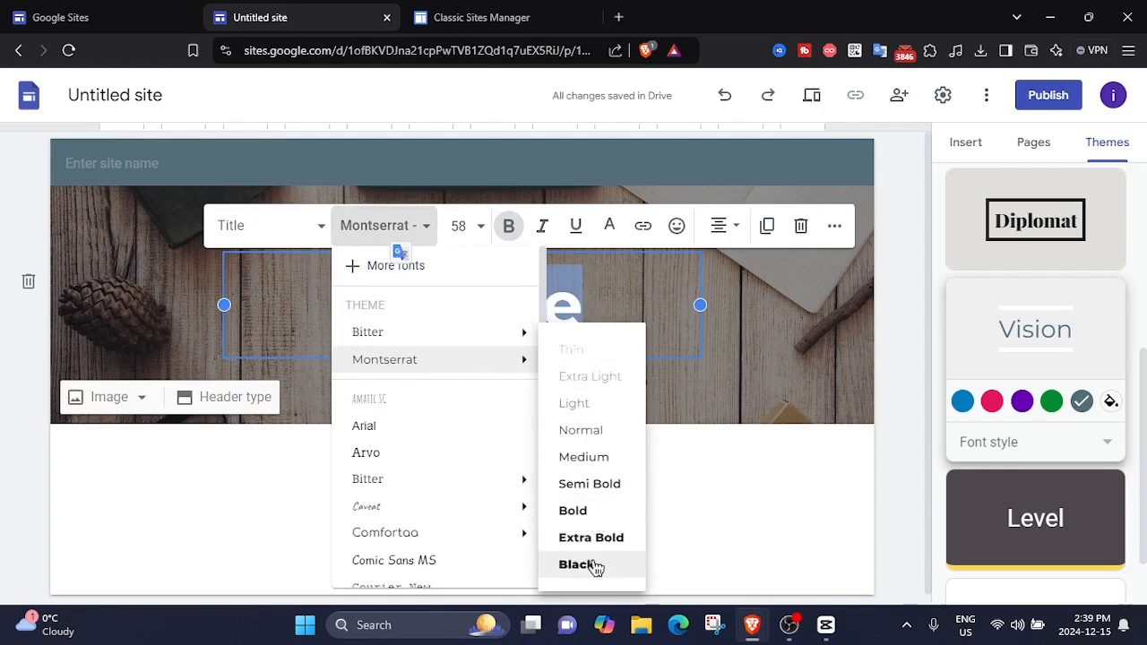
pyautogui.click(609, 380)
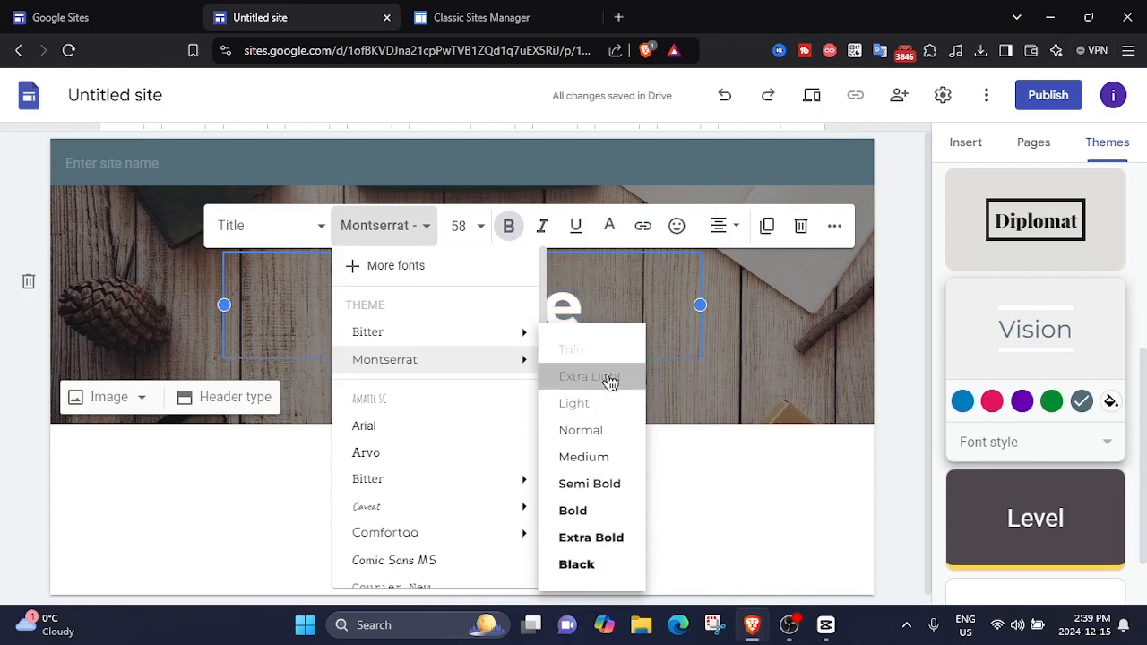
pyautogui.click(746, 313)
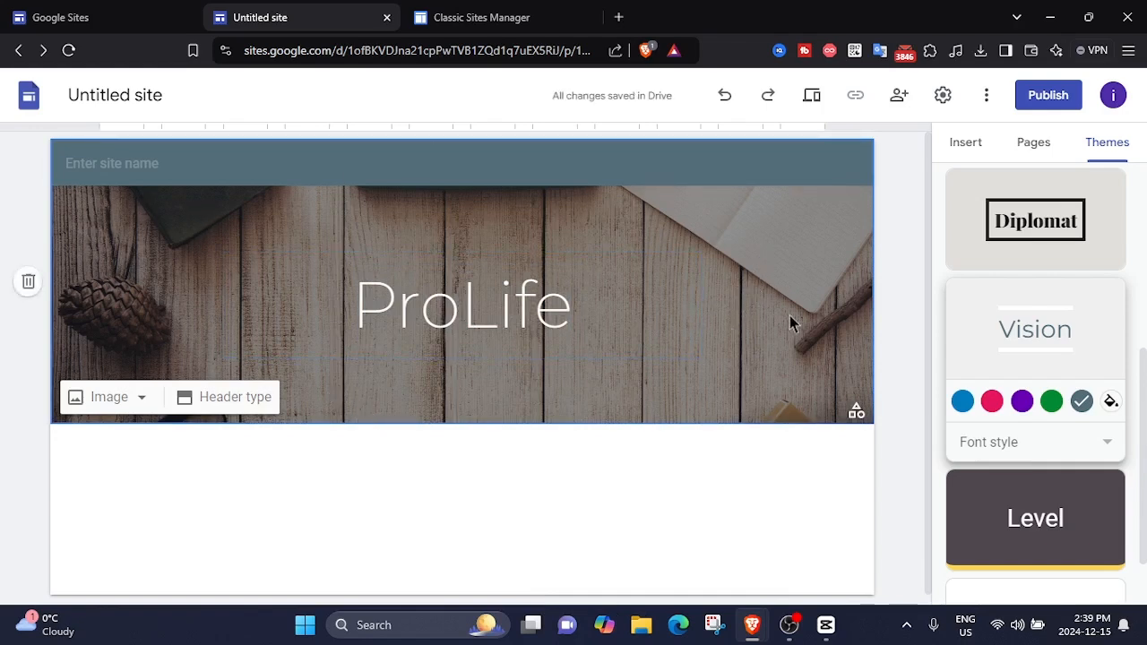
# - Change the page's header type to Cover
pyautogui.click(258, 400)
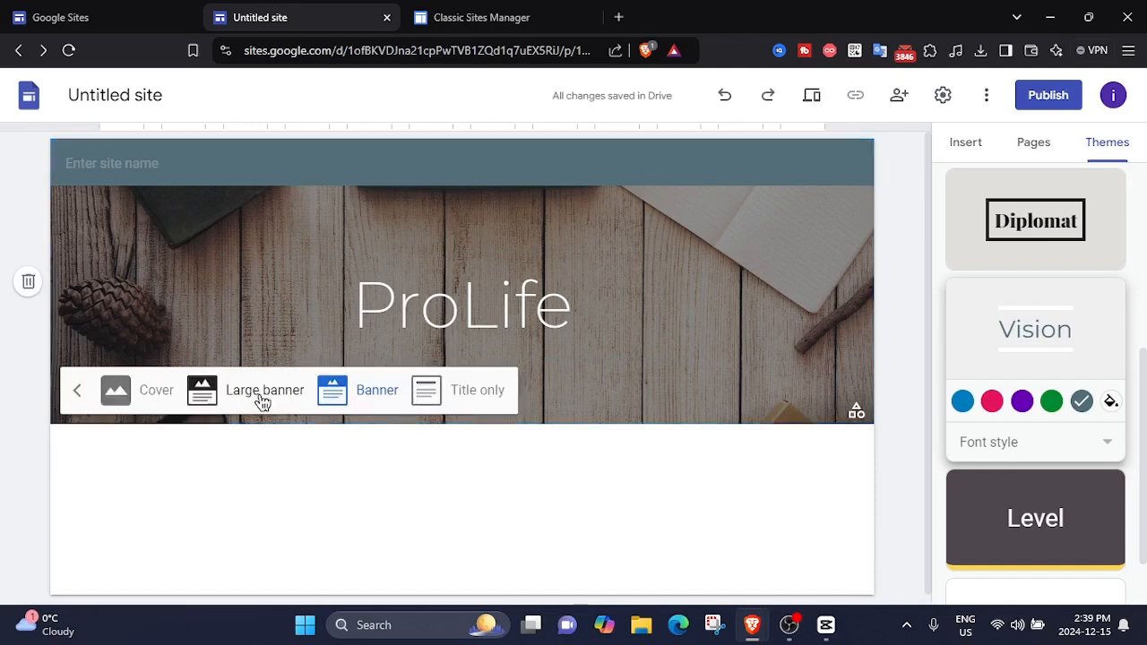
pyautogui.click(151, 394)
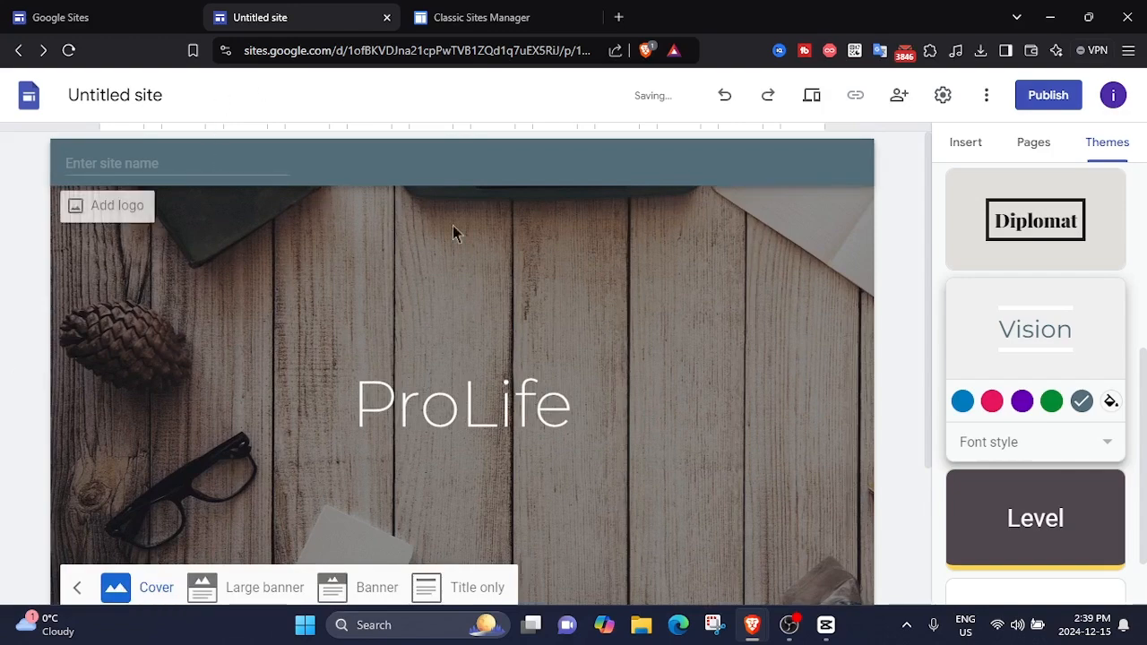
pyautogui.scroll(-2, 771, 345)
pyautogui.scroll(2, 714, 350)
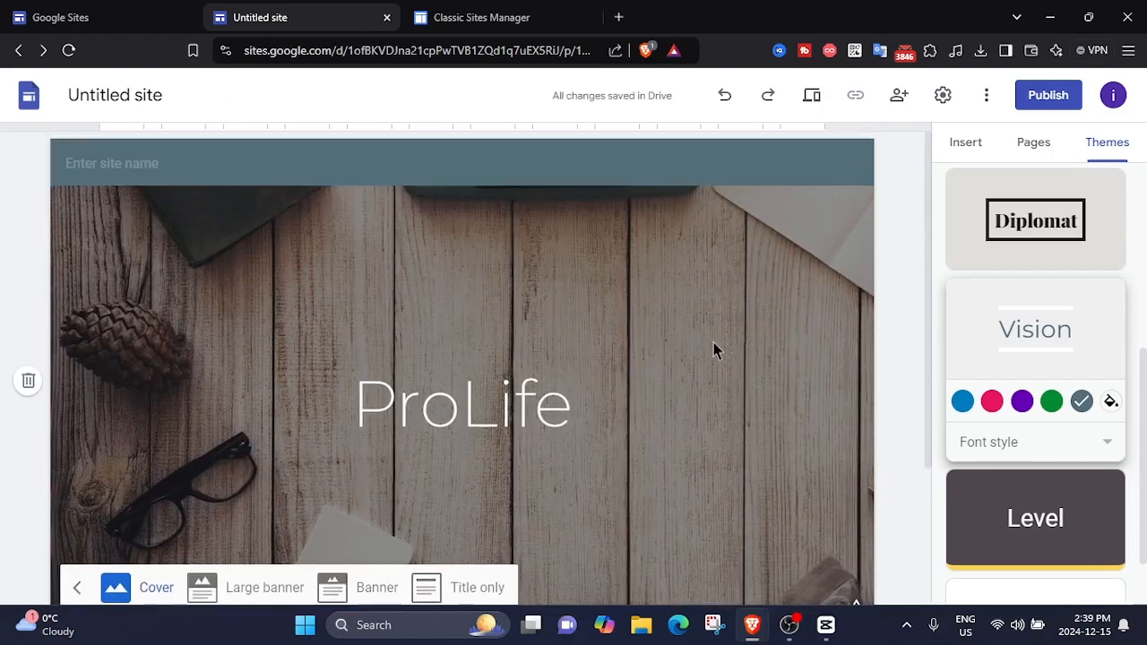
pyautogui.scroll(-1, 627, 348)
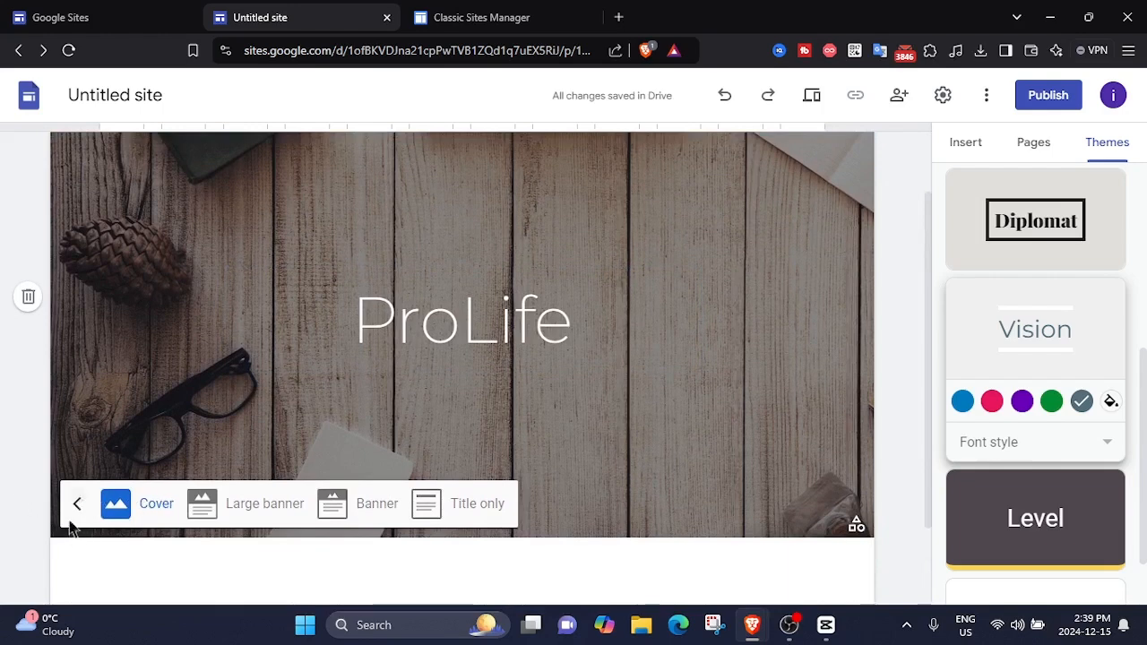
# - Replace the header background by uploading the misty mountain photo from the Themes folder
pyautogui.click(76, 506)
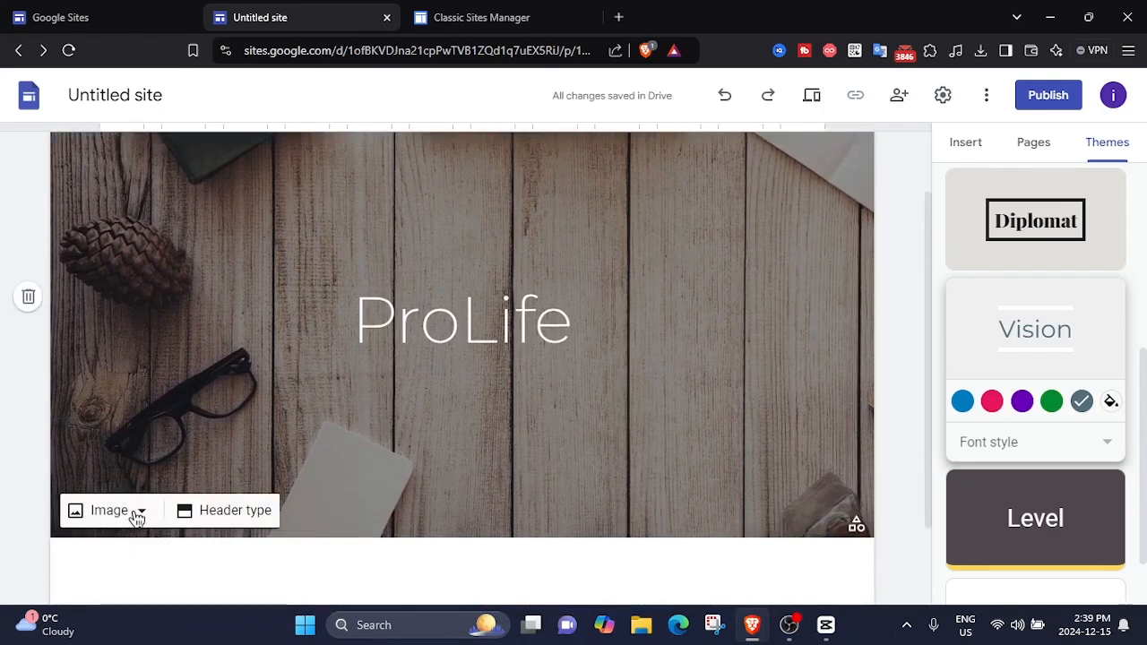
pyautogui.click(136, 518)
pyautogui.click(141, 566)
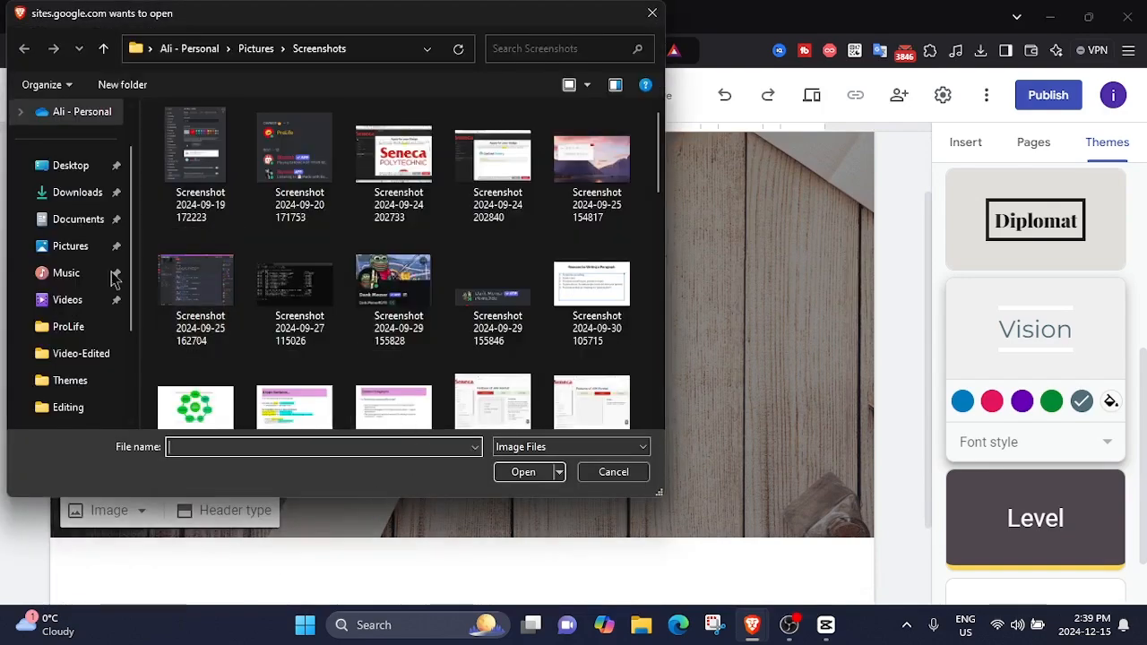
pyautogui.click(82, 206)
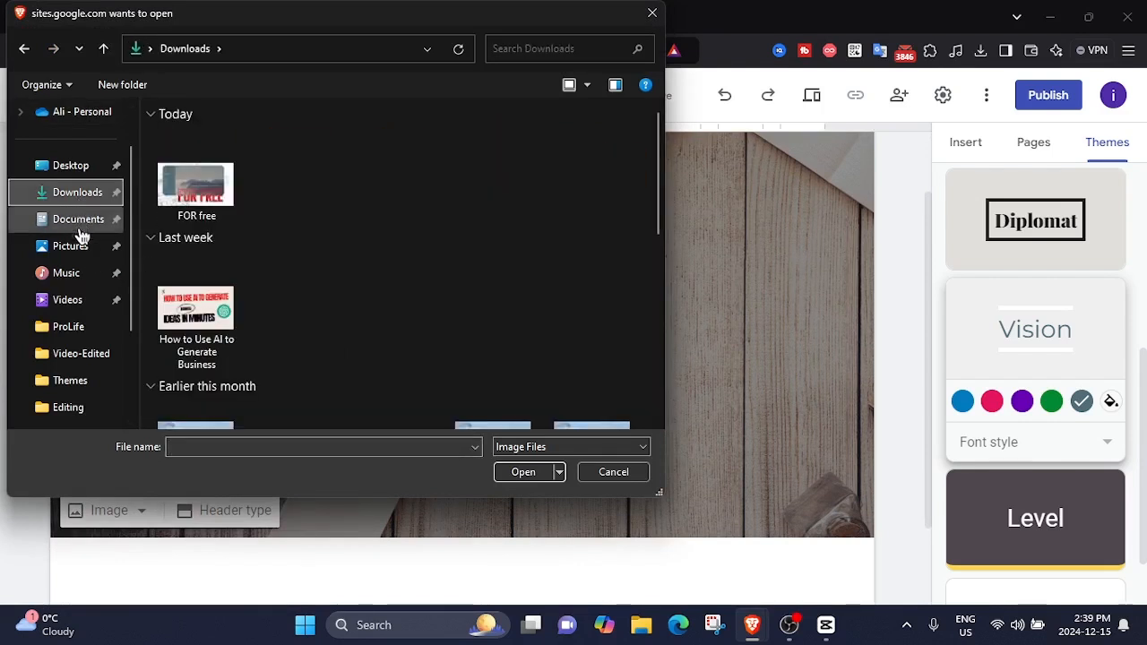
pyautogui.click(69, 380)
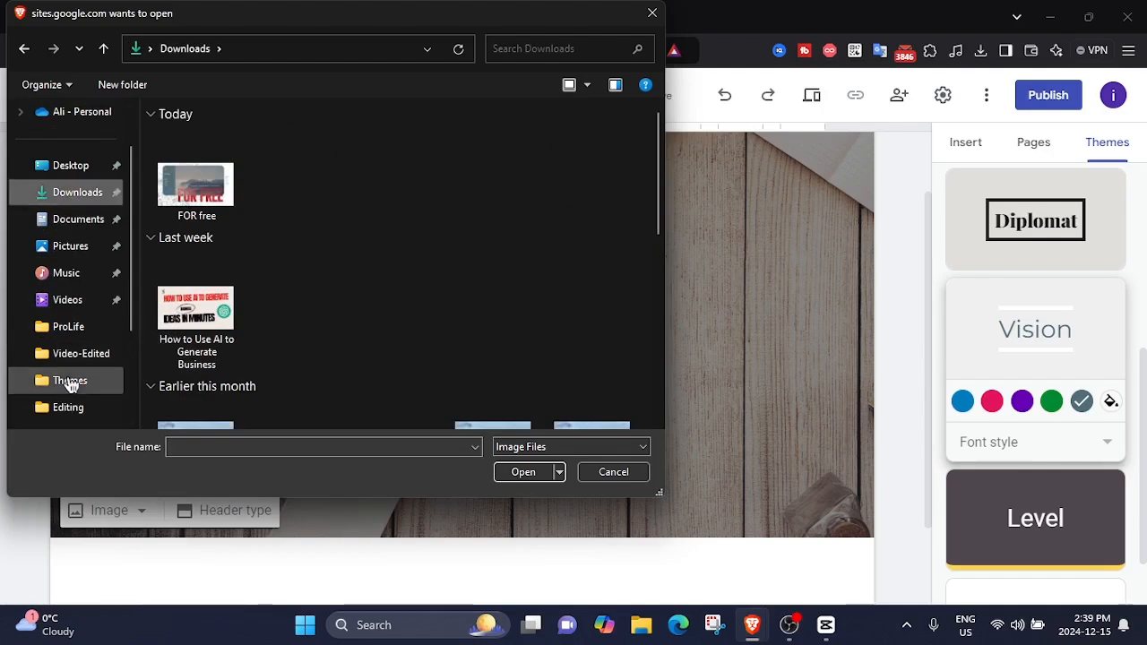
pyautogui.doubleClick(195, 345)
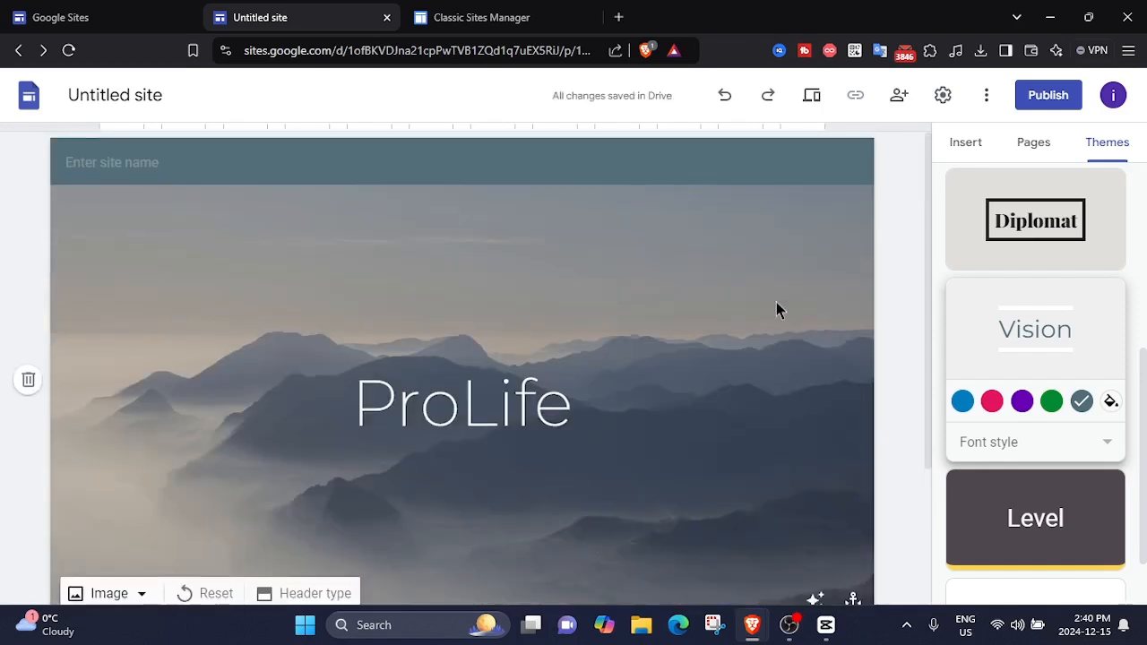
pyautogui.scroll(1, 247, 225)
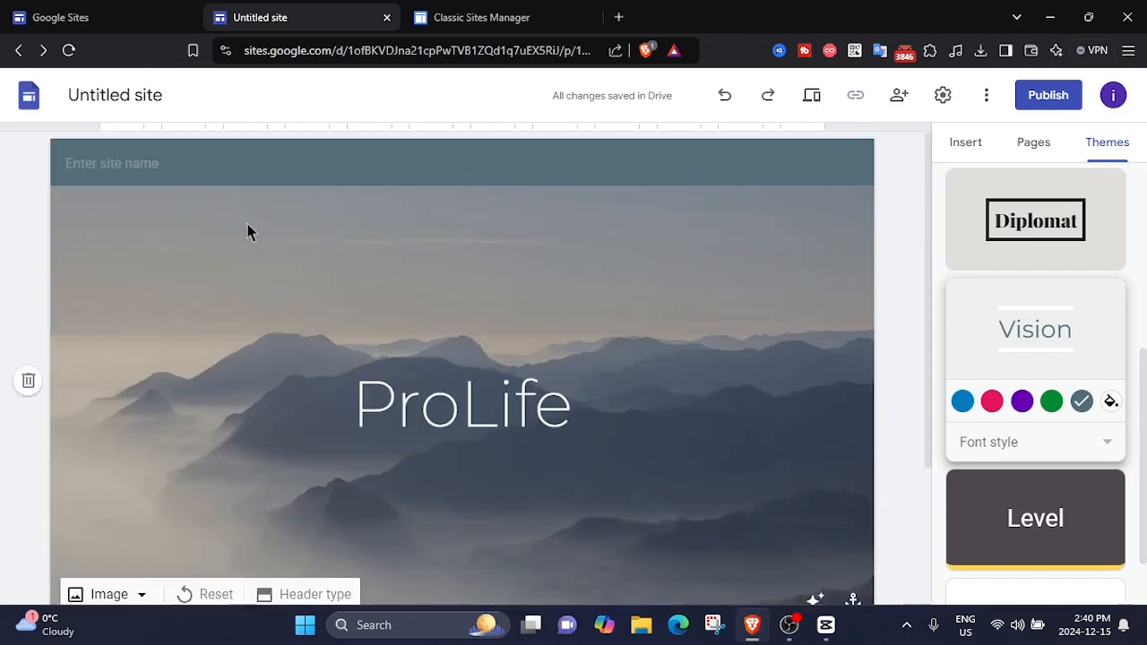
# - Enter "ProLife" as the site name in the header bar
pyautogui.click(154, 181)
pyautogui.scroll(-2, 233, 280)
pyautogui.scroll(2, 191, 349)
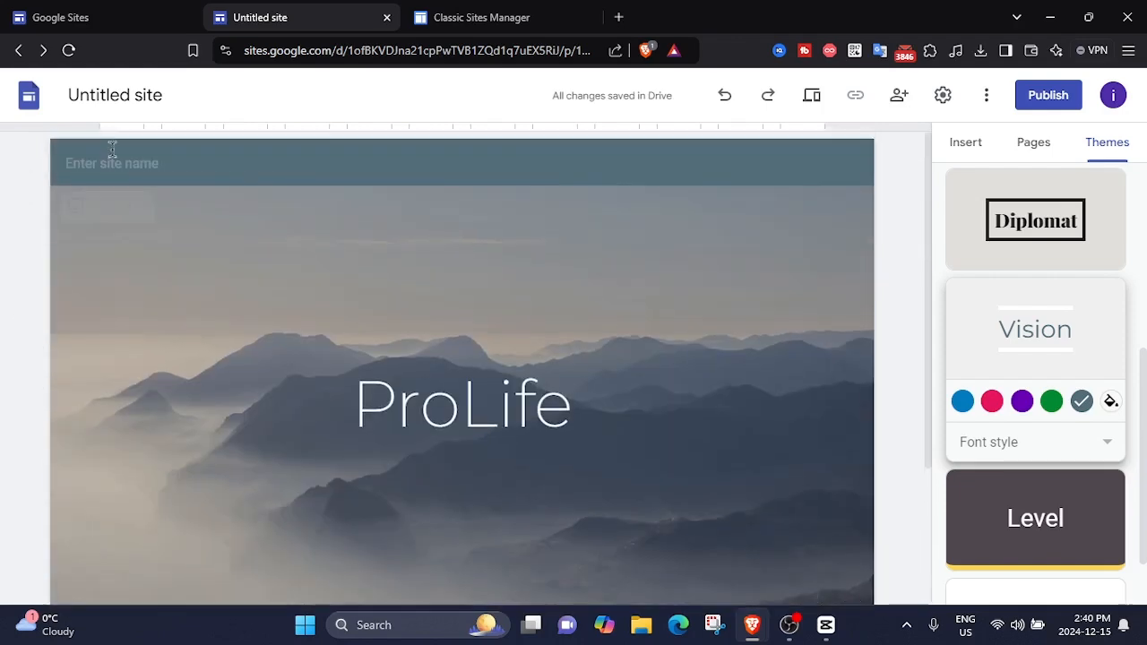
pyautogui.click(61, 161)
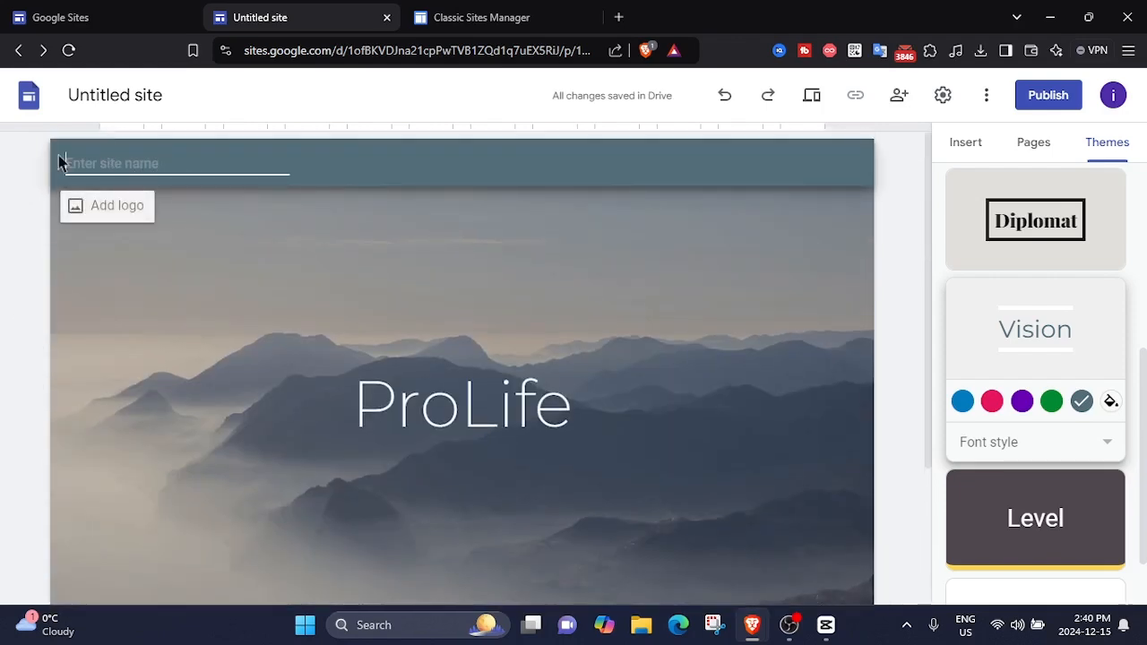
pyautogui.write('ProLife')
# - Upload the yellow PRO LIFE image from the ProLife folder as the site logo and give it the alt text "ProLifeLogo"
pyautogui.click(119, 210)
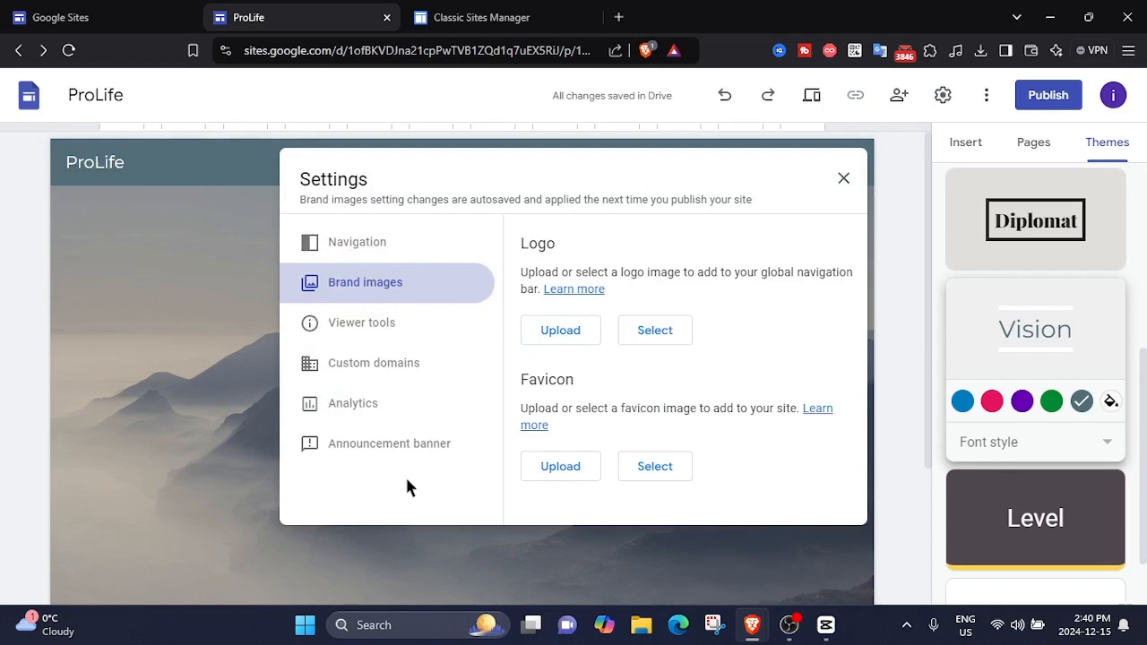
pyautogui.click(572, 334)
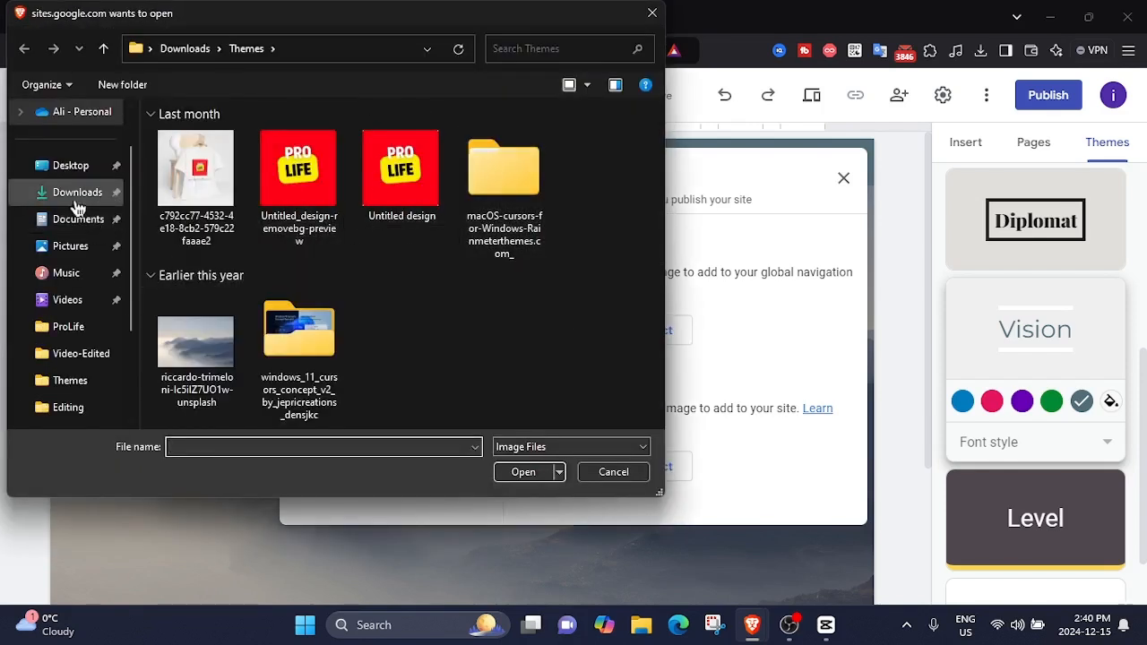
pyautogui.click(90, 328)
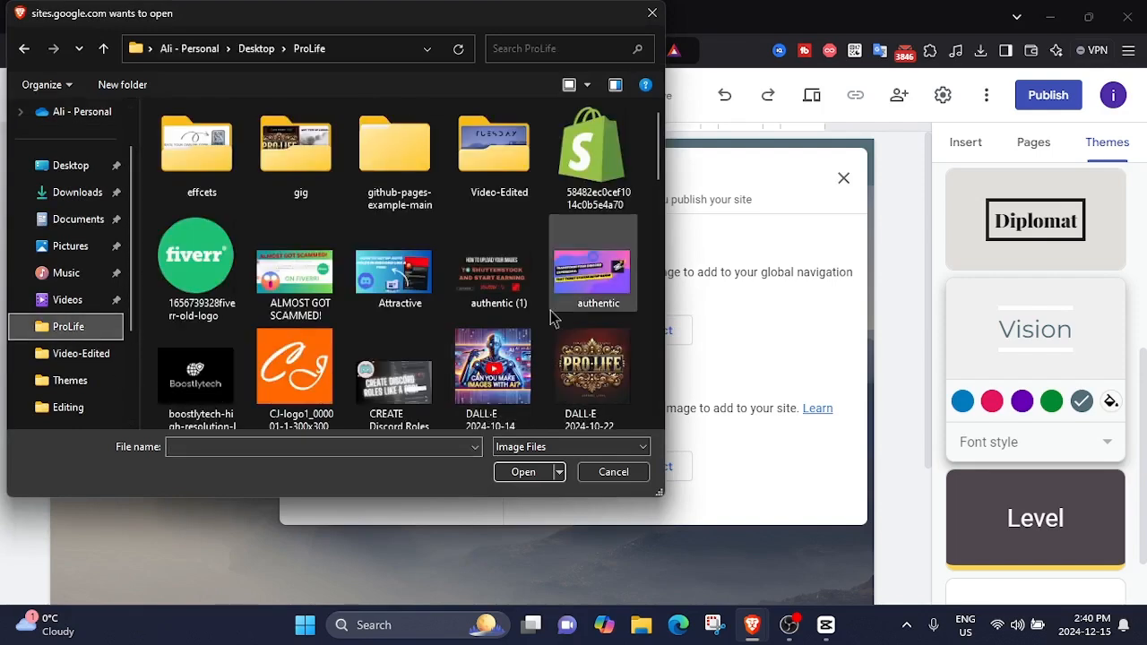
pyautogui.scroll(-6, 495, 366)
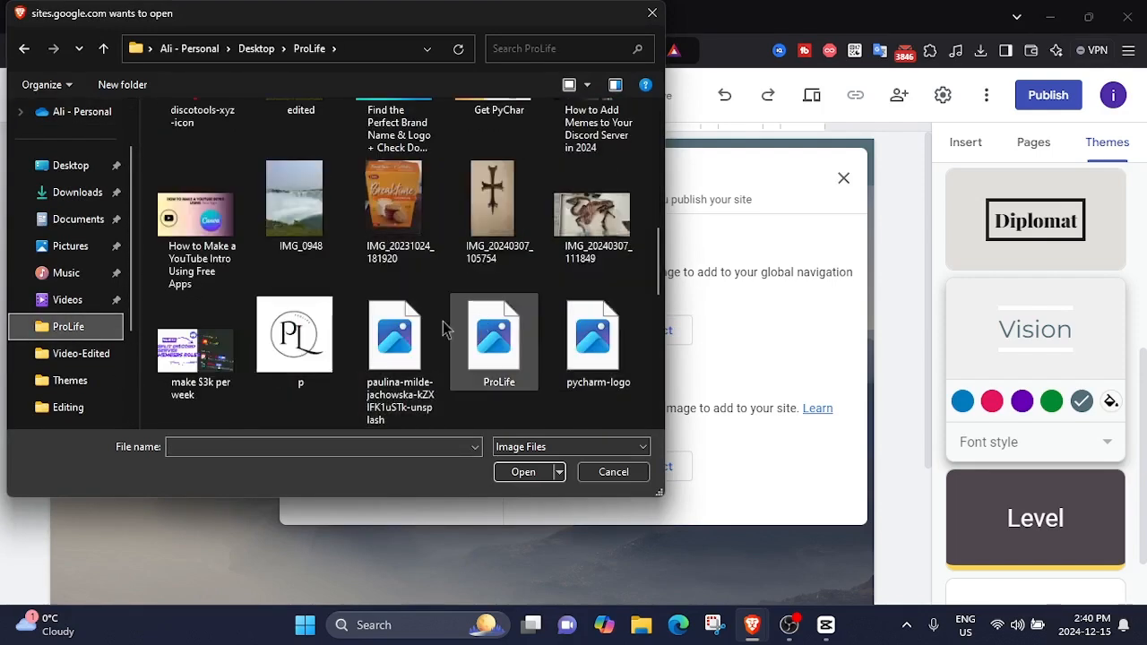
pyautogui.scroll(-3, 429, 310)
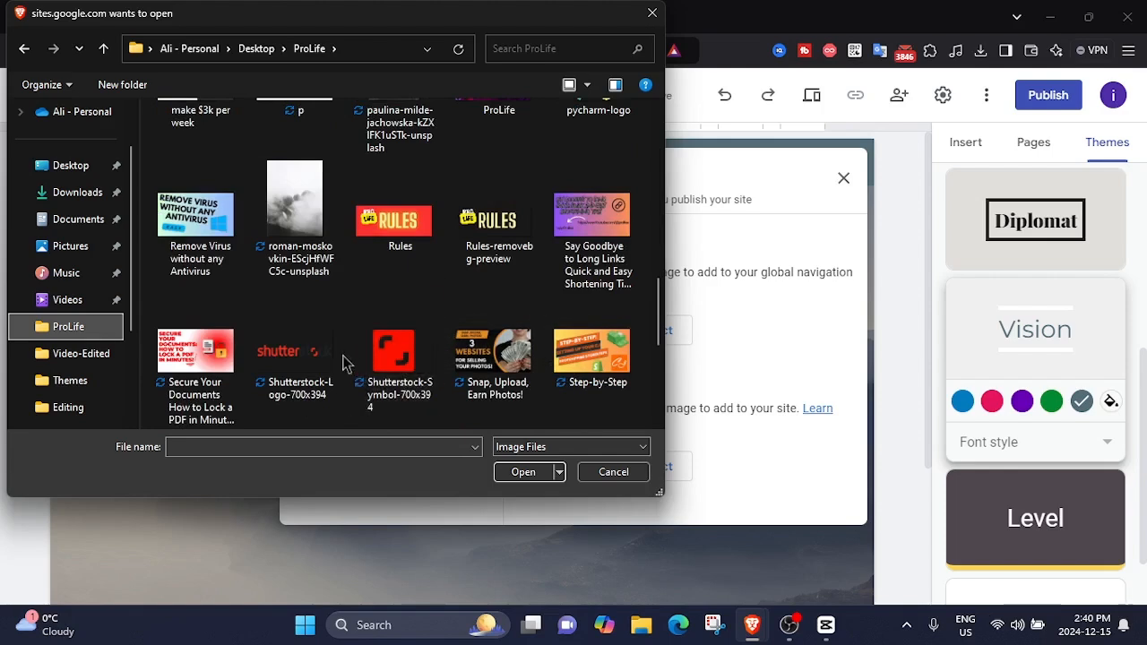
pyautogui.scroll(-3, 381, 345)
pyautogui.click(401, 218)
pyautogui.doubleClick(401, 217)
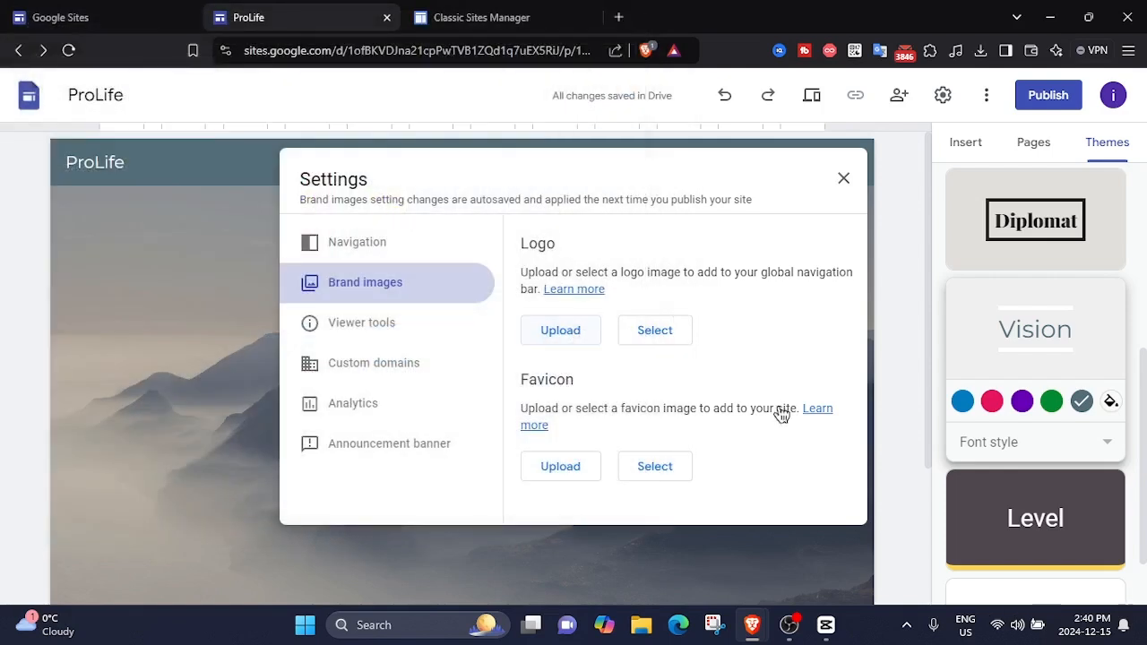
pyautogui.scroll(-1, 690, 403)
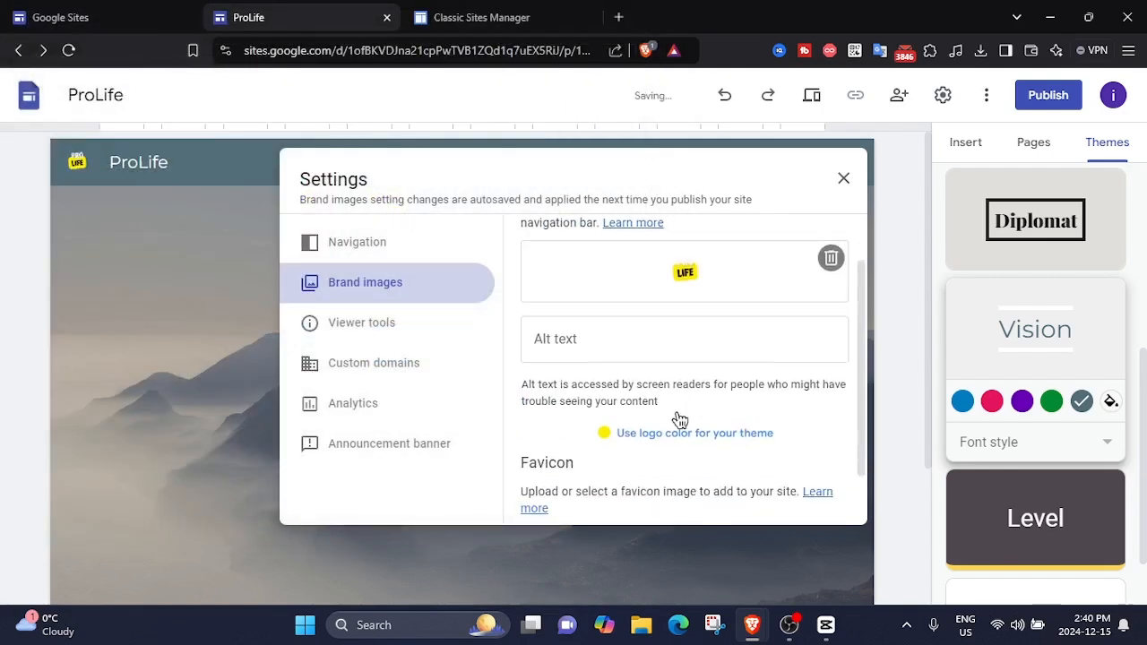
pyautogui.click(590, 326)
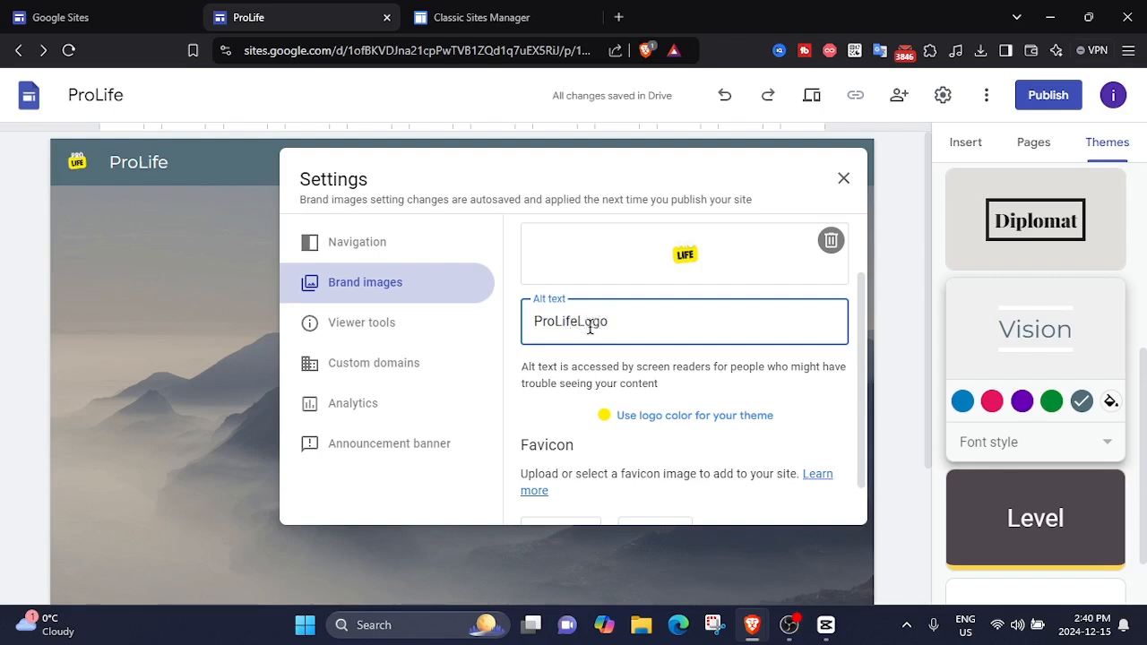
# - Set the site favicon to the PRO LIFE image on a red background from the recent Google Drive images
pyautogui.scroll(-1, 708, 388)
pyautogui.scroll(-1, 678, 413)
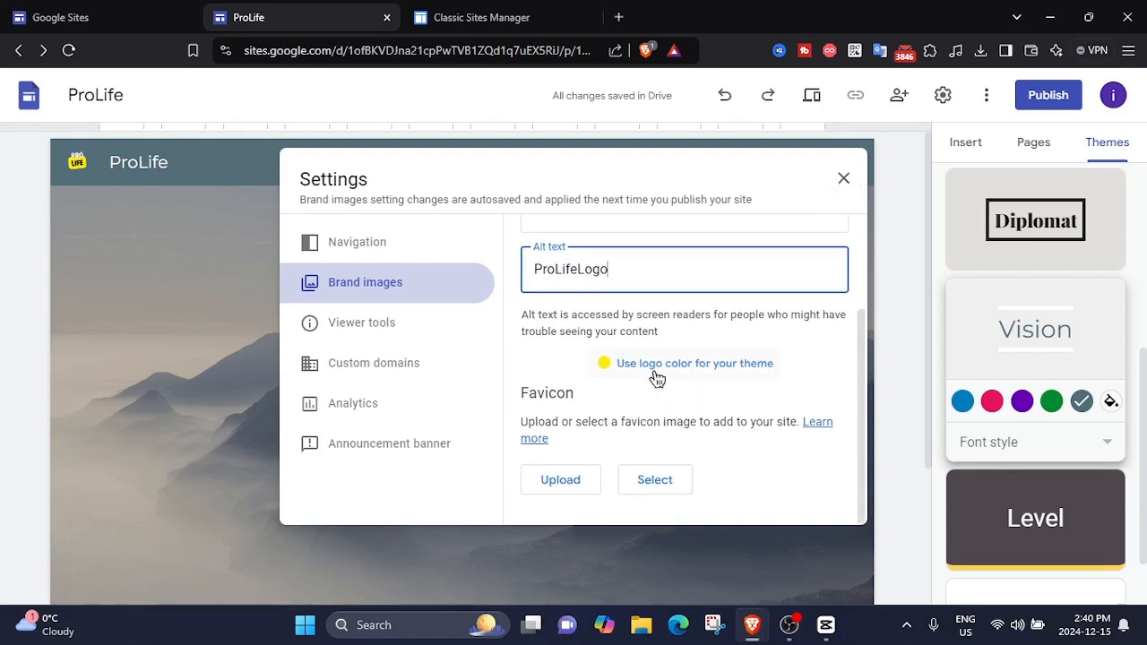
pyautogui.scroll(3, 645, 363)
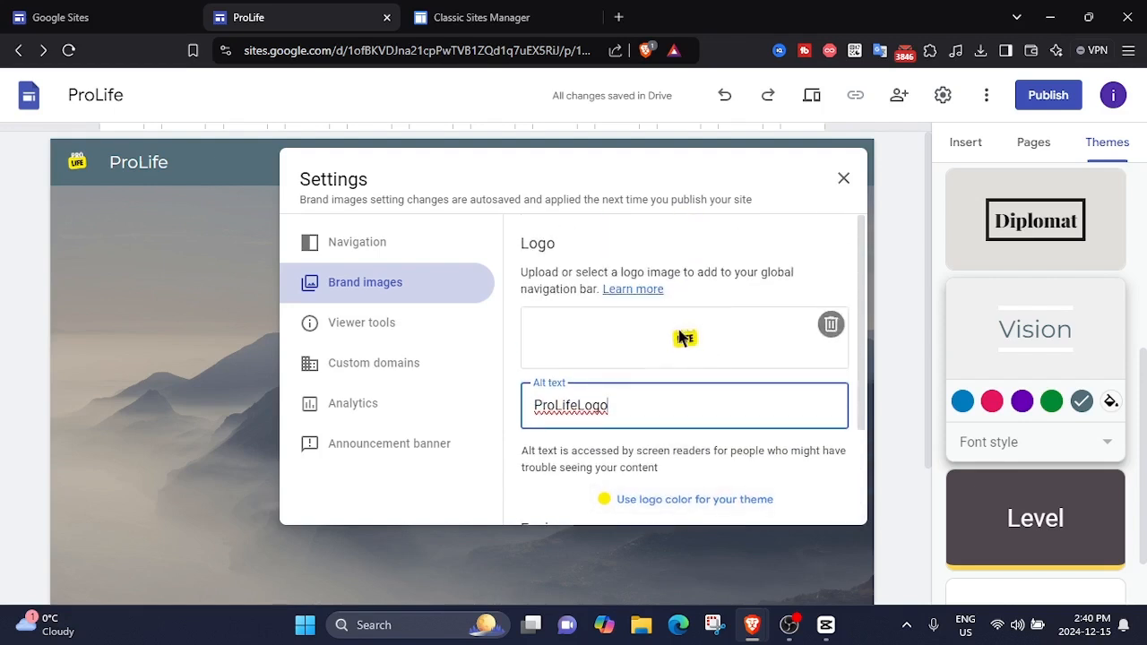
pyautogui.scroll(-3, 674, 335)
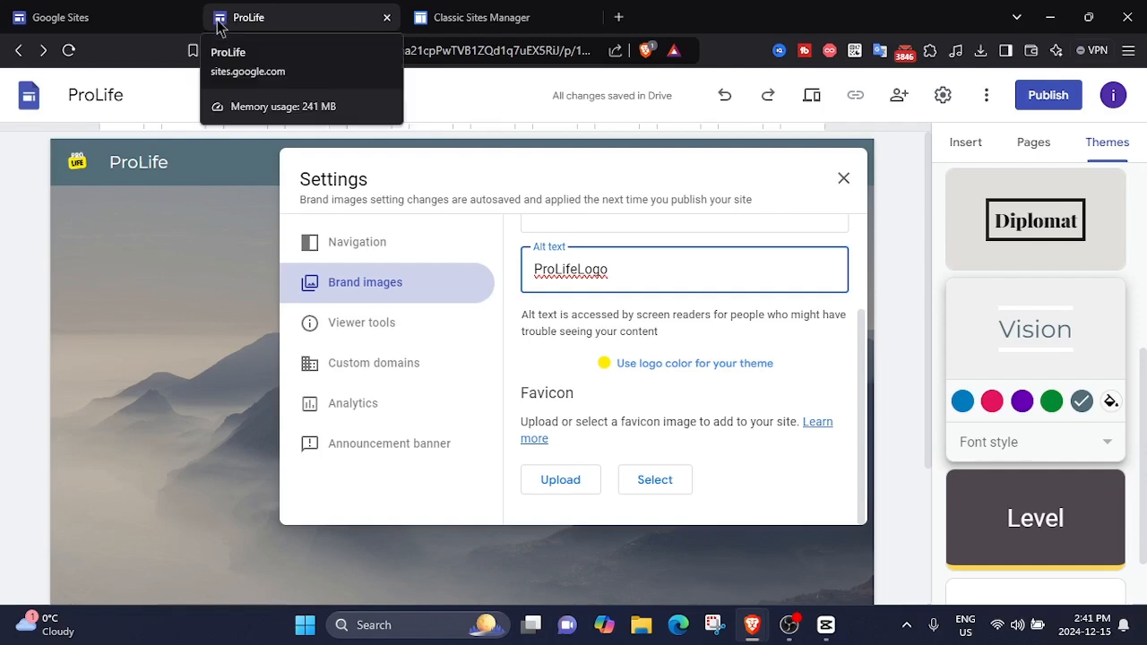
pyautogui.click(655, 484)
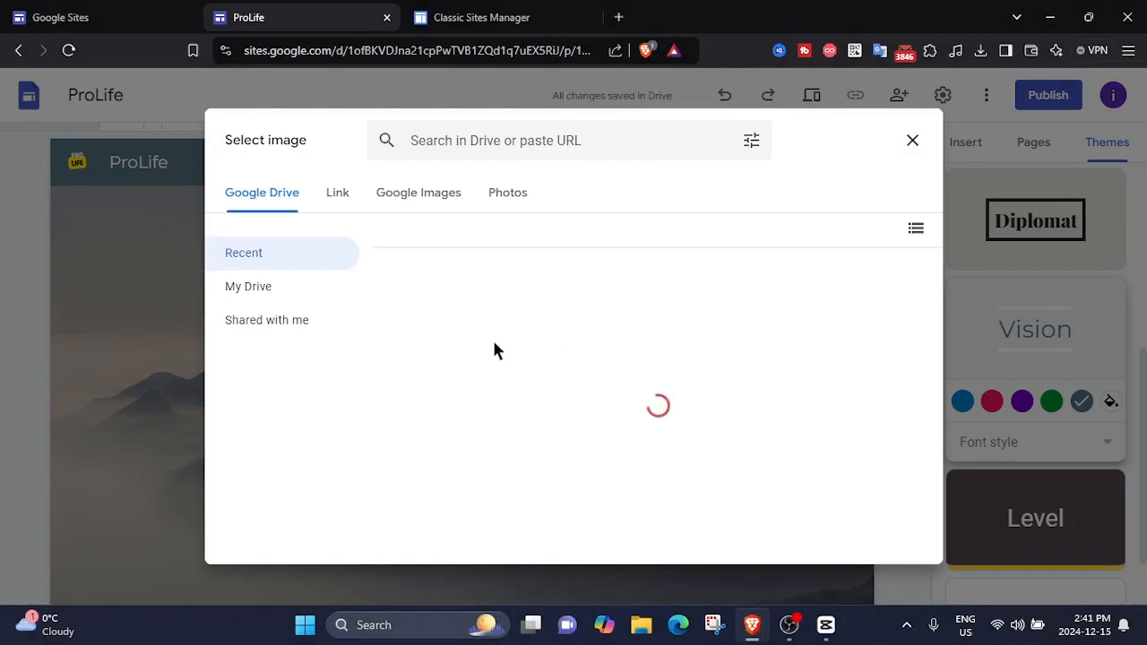
pyautogui.scroll(-5, 682, 357)
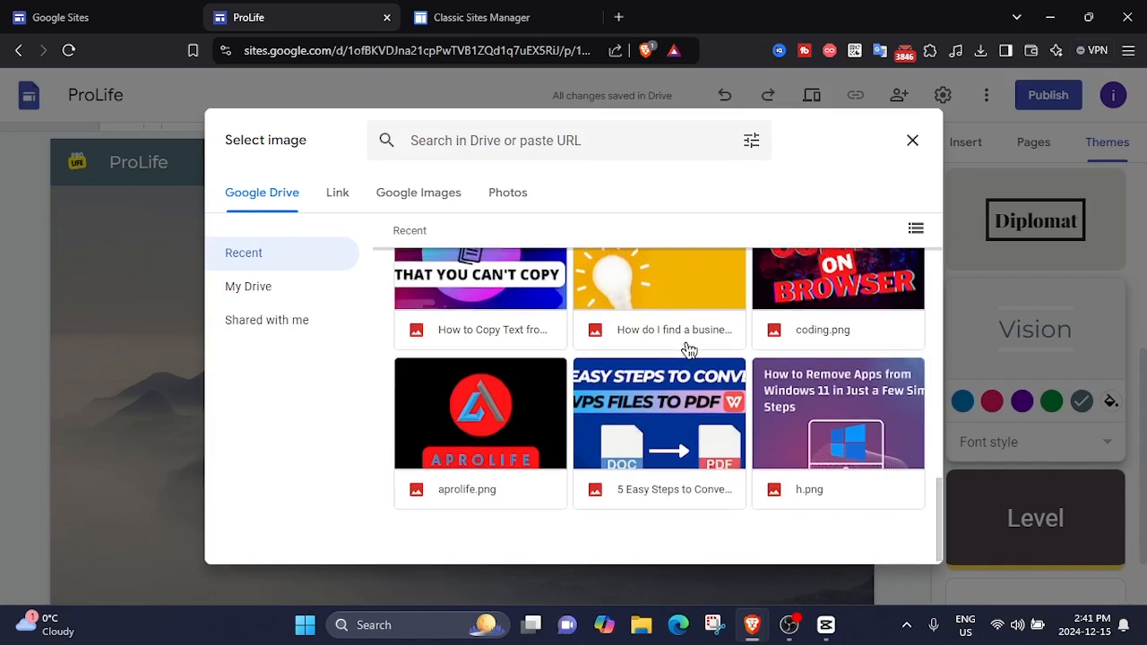
pyautogui.scroll(6, 688, 350)
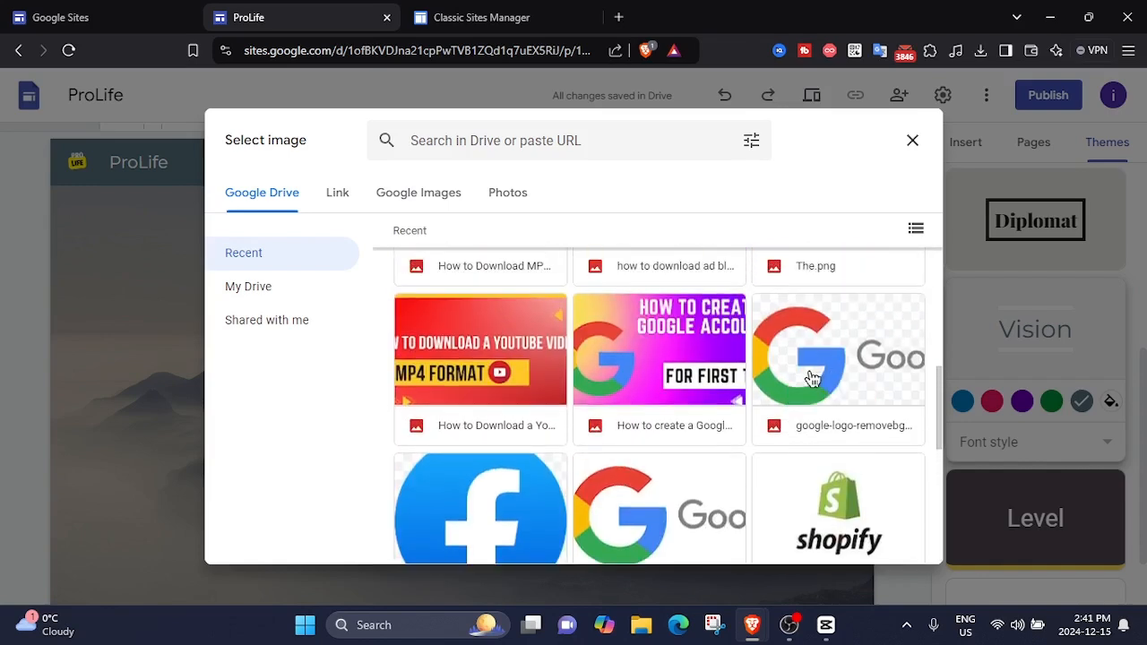
pyautogui.doubleClick(818, 401)
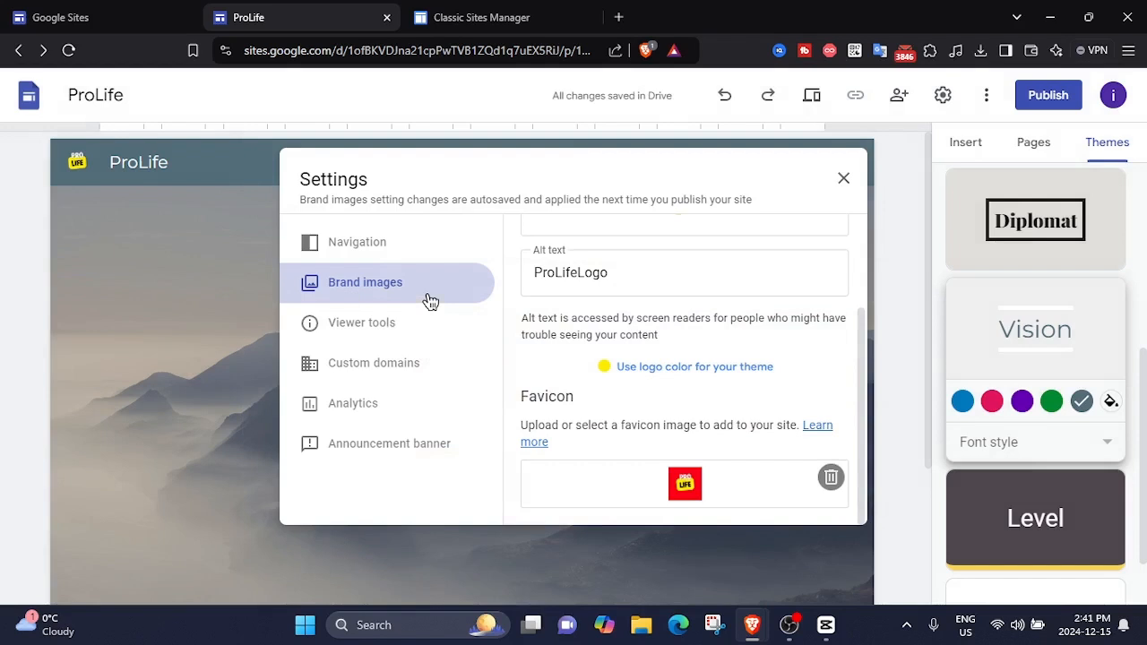
# - Set the site's navigation mode to Side
pyautogui.click(384, 242)
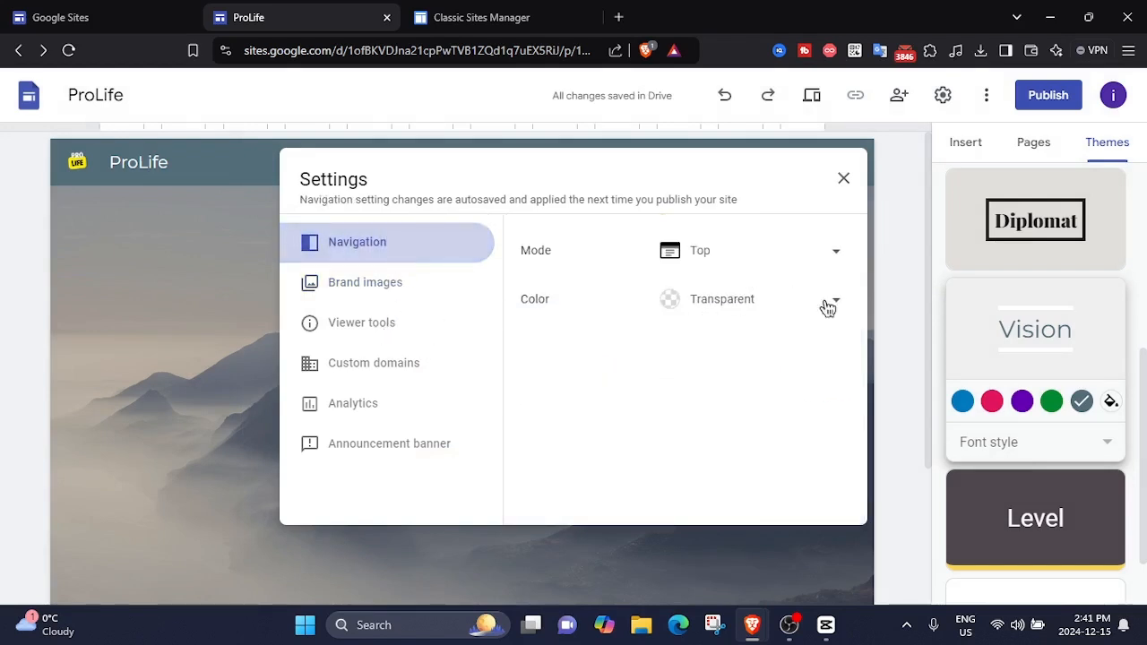
pyautogui.click(748, 266)
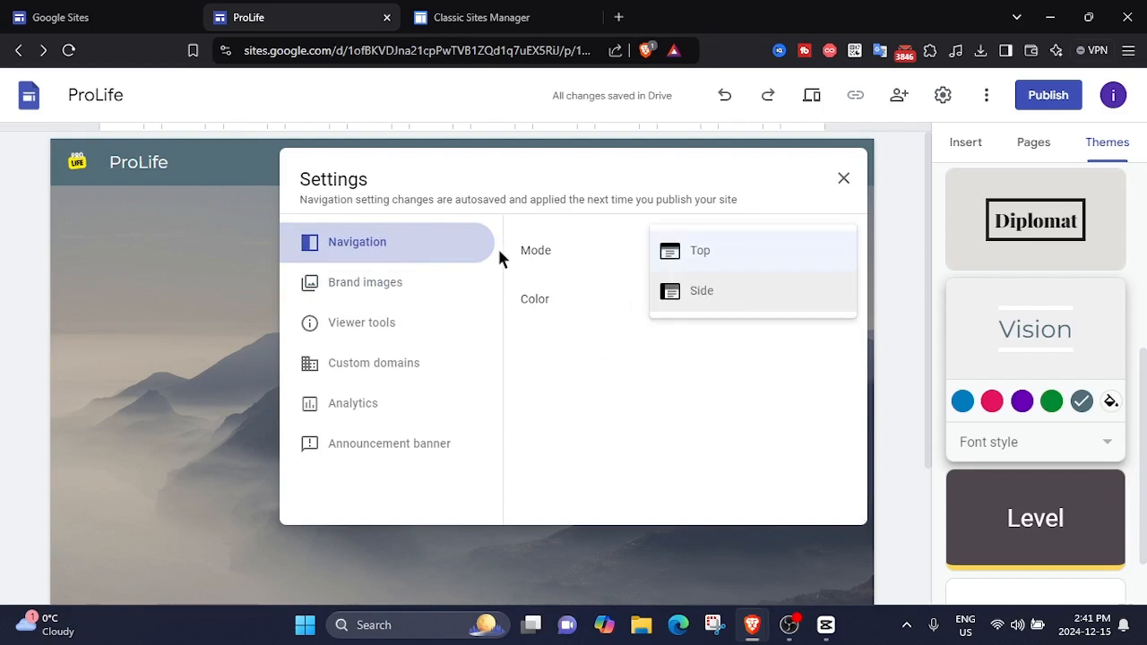
pyautogui.click(776, 305)
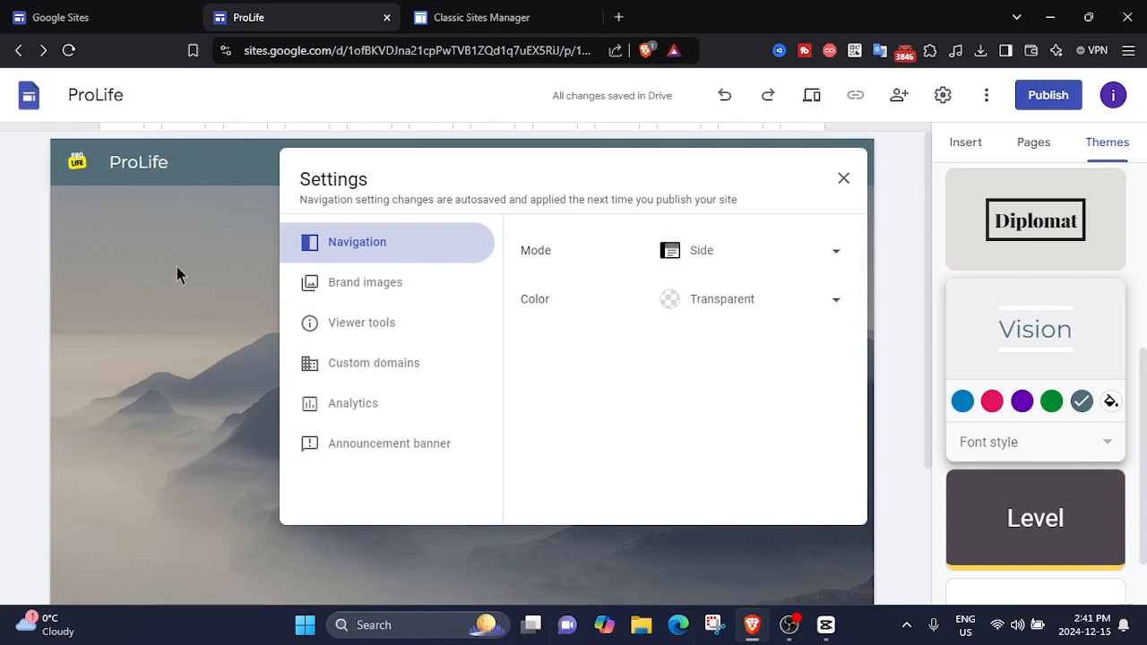
# - Review the viewer tools, custom domains and analytics settings, and close the site settings
pyautogui.click(374, 341)
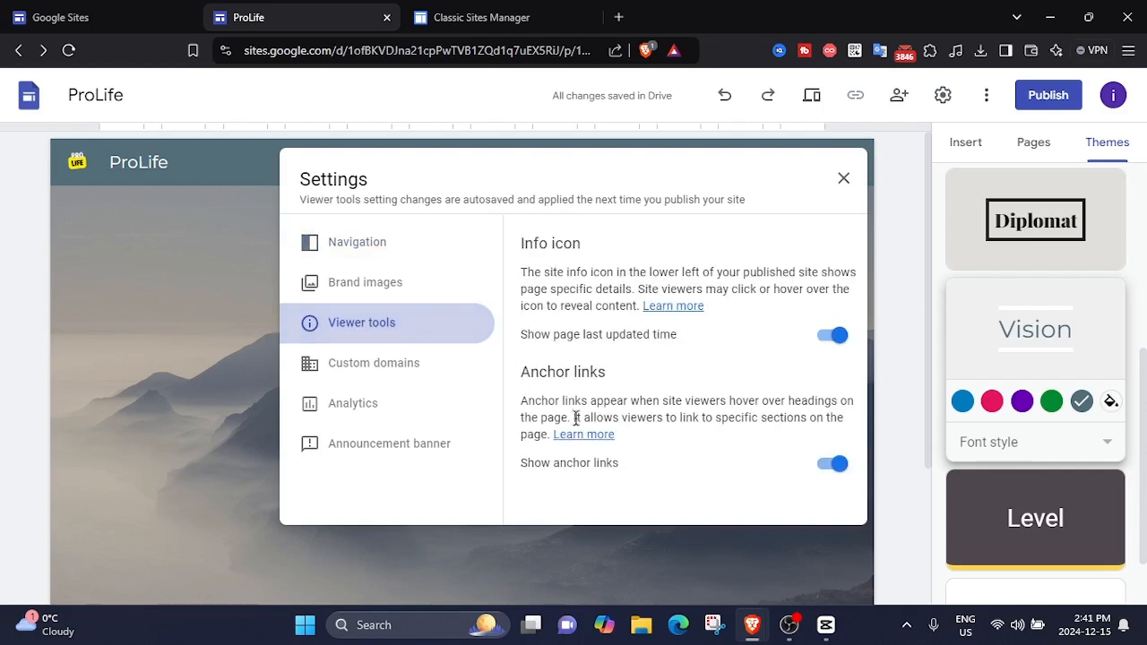
pyautogui.click(386, 376)
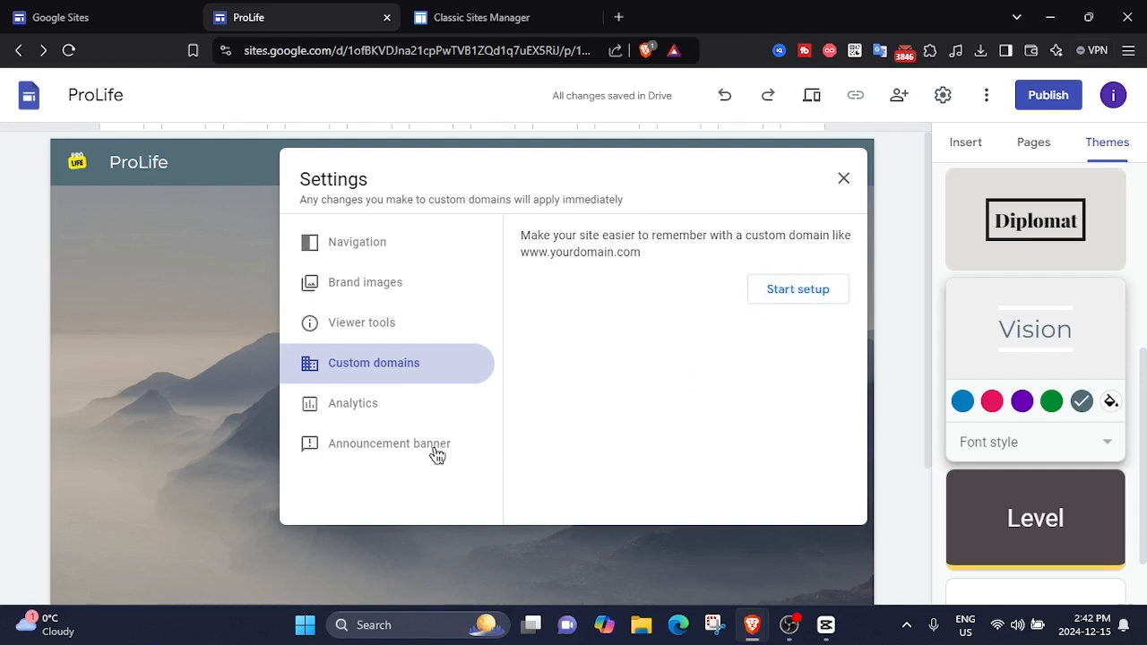
pyautogui.click(325, 421)
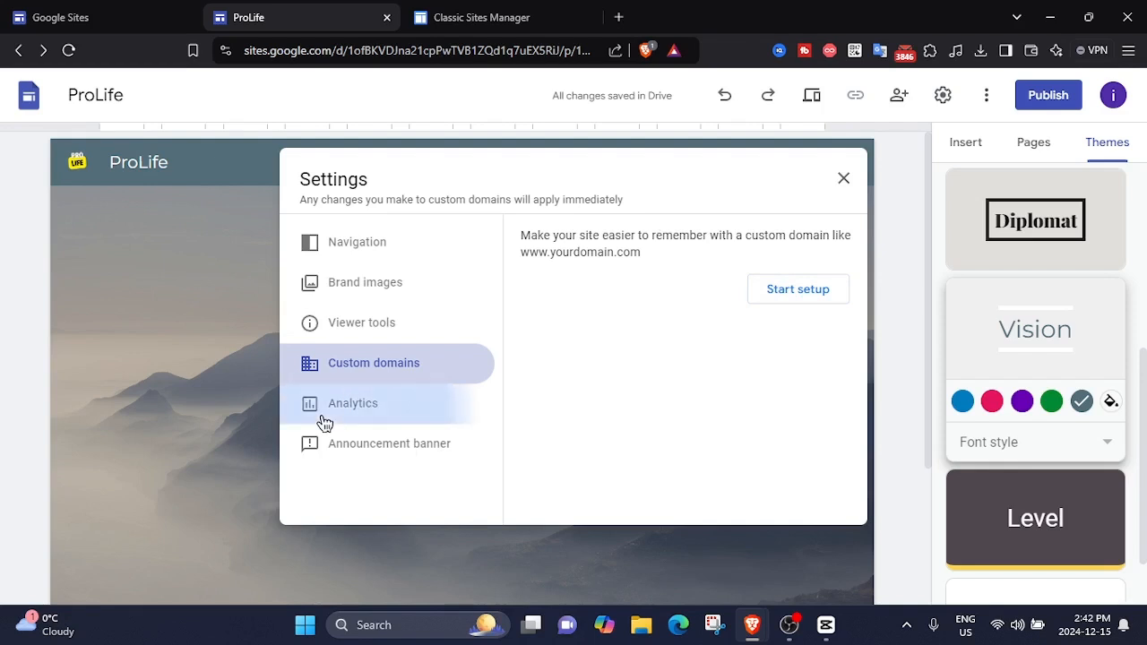
pyautogui.click(846, 174)
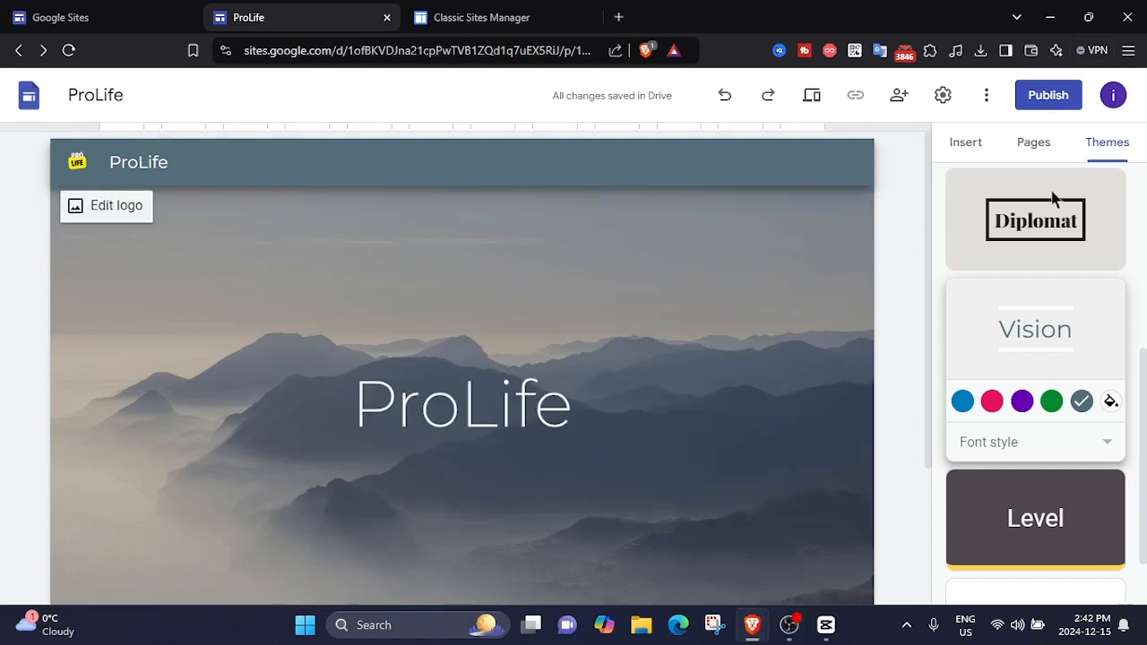
pyautogui.moveTo(734, 283)
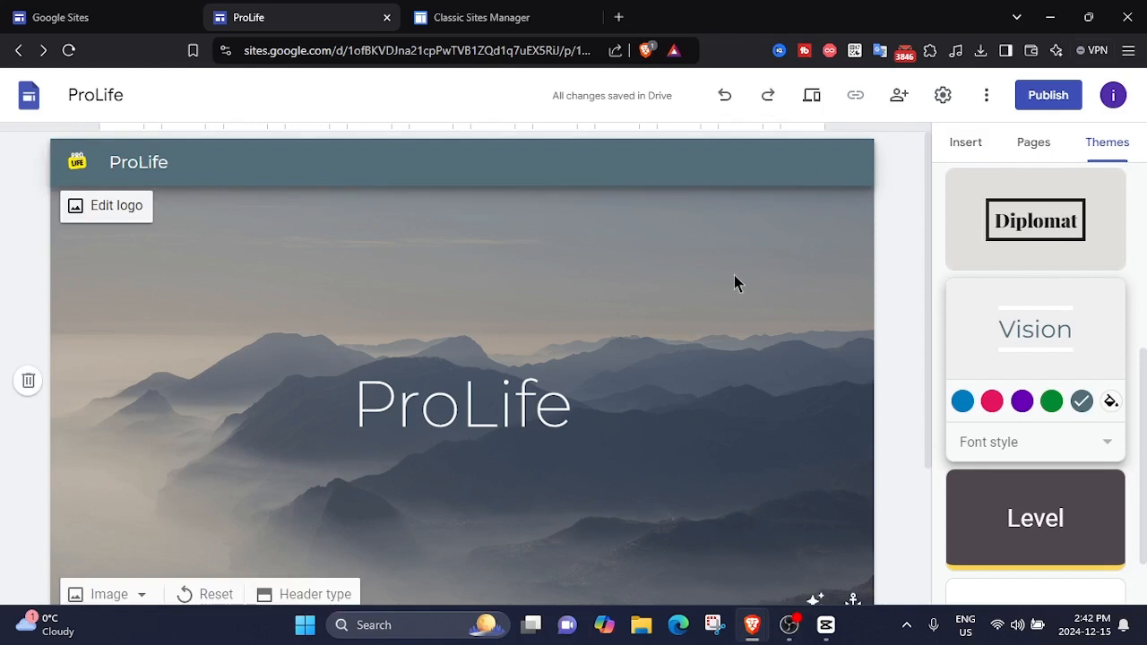
pyautogui.scroll(-2, 619, 294)
pyautogui.scroll(2, 627, 321)
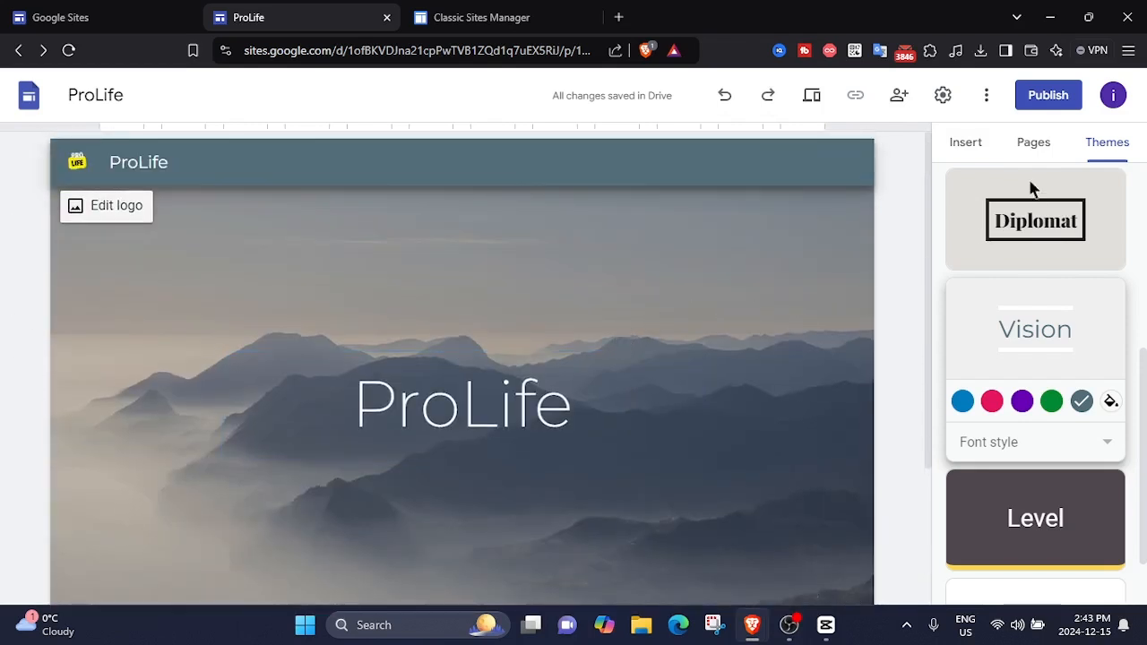
pyautogui.click(963, 143)
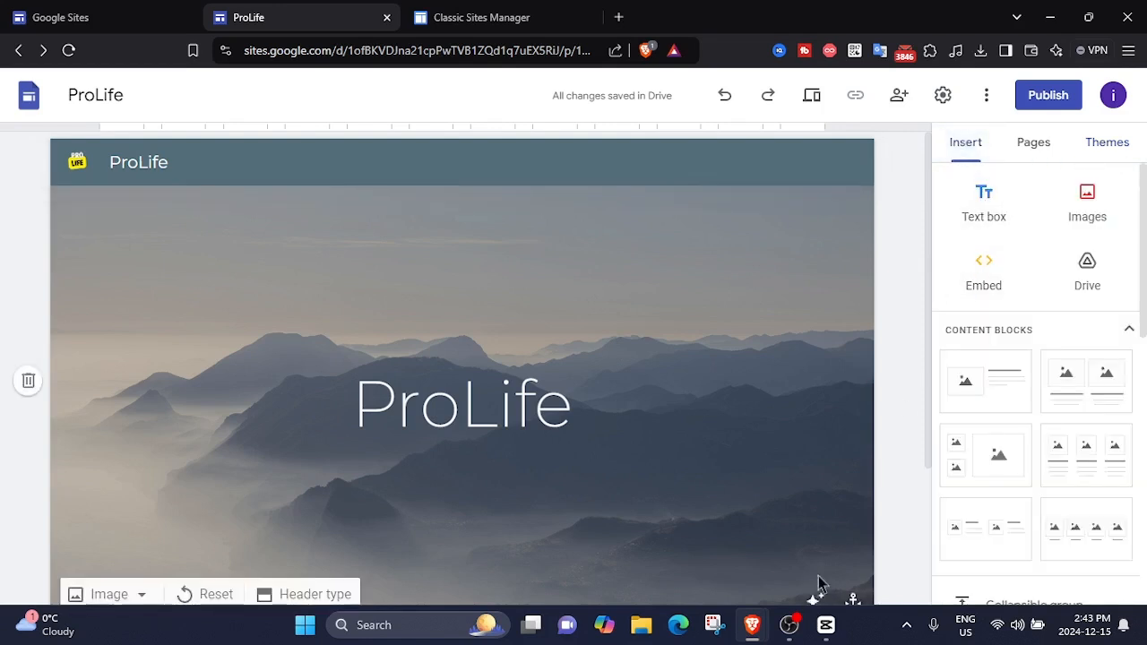
# - Add three new pages to the site, named Coding, Photos and Youtube
pyautogui.click(1024, 147)
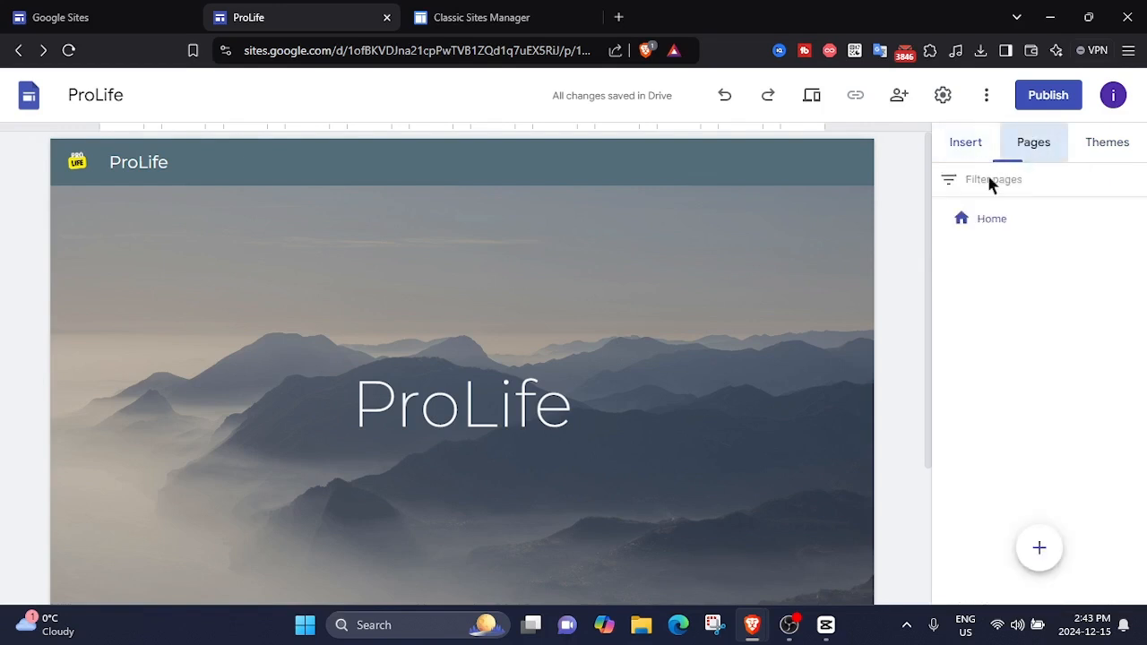
pyautogui.click(1035, 548)
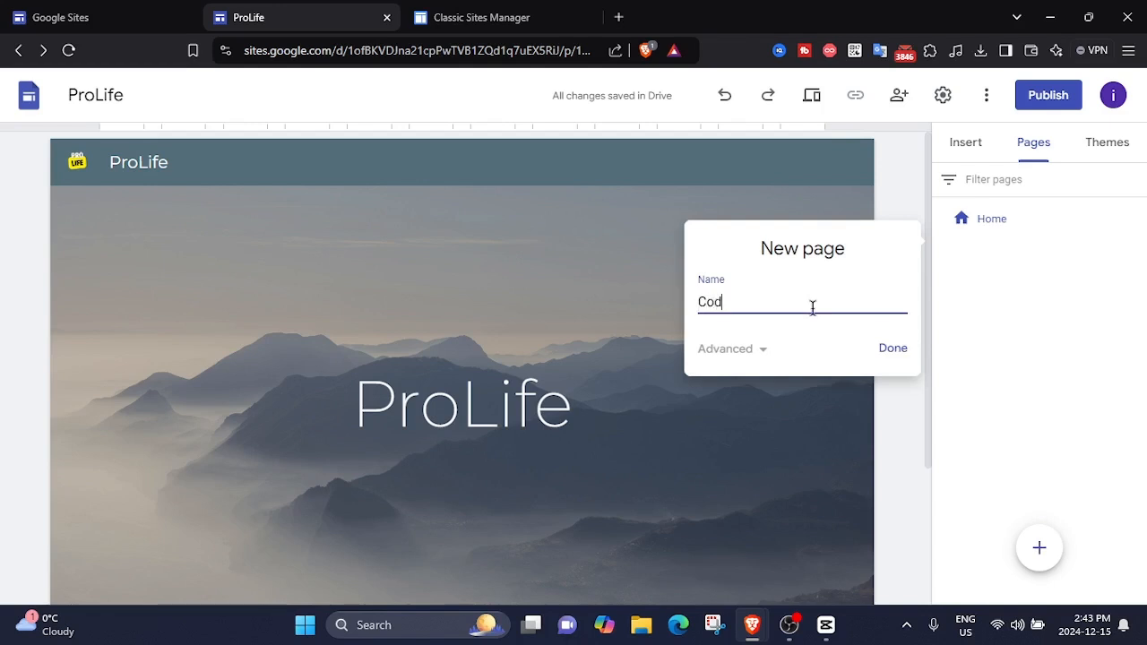
pyautogui.click(886, 357)
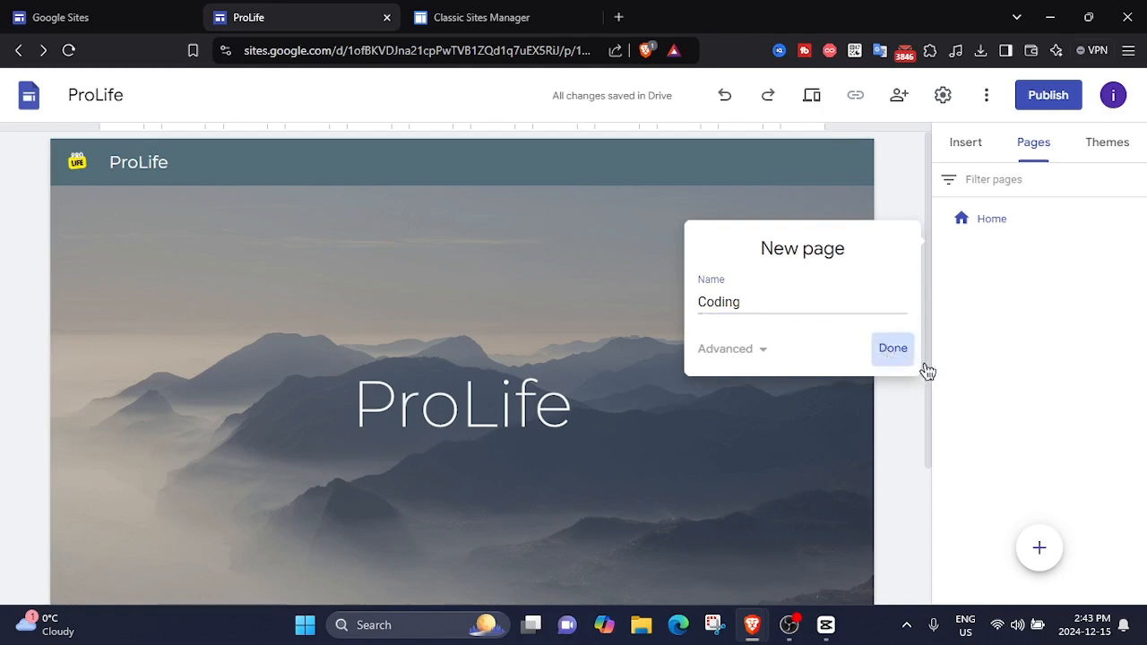
pyautogui.click(1039, 551)
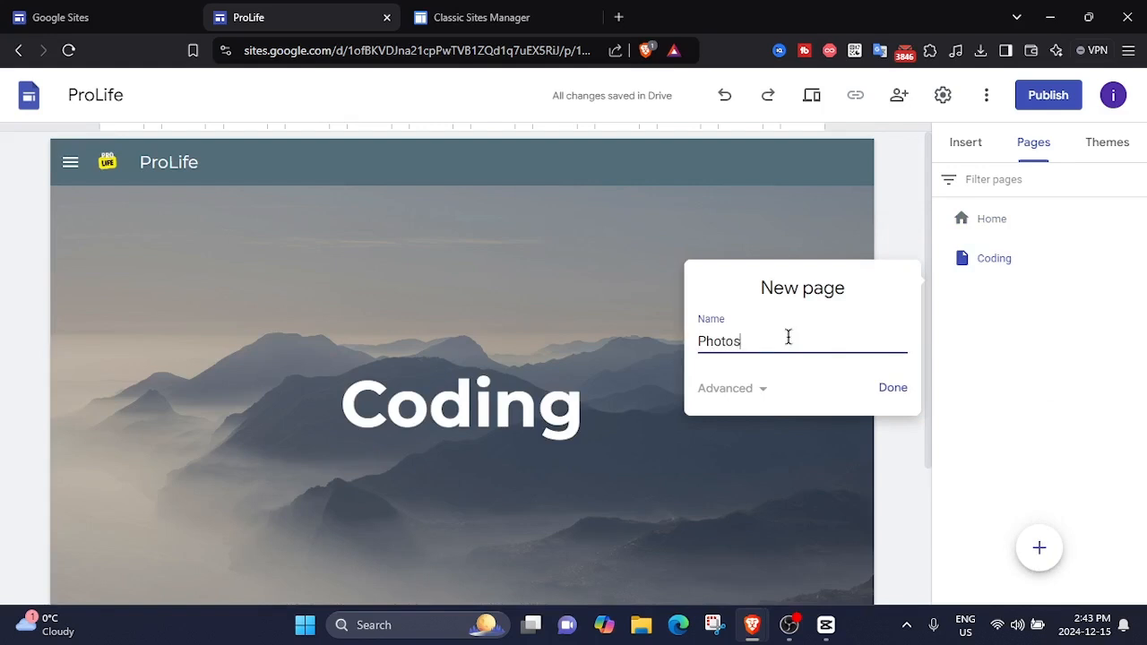
pyautogui.click(903, 390)
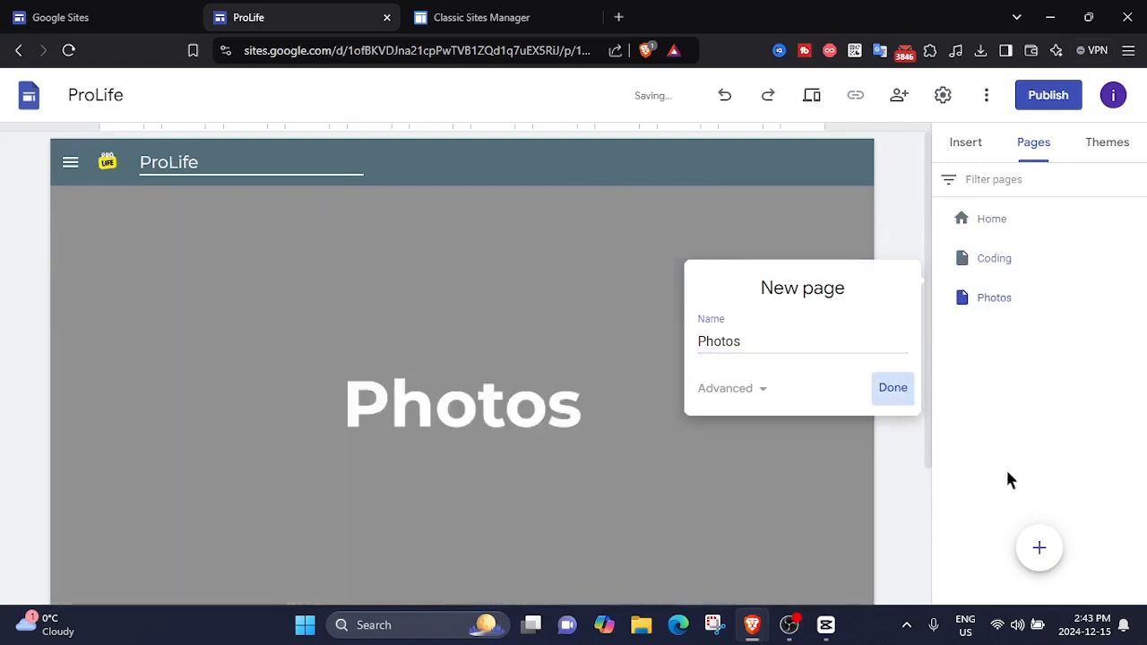
pyautogui.click(1042, 552)
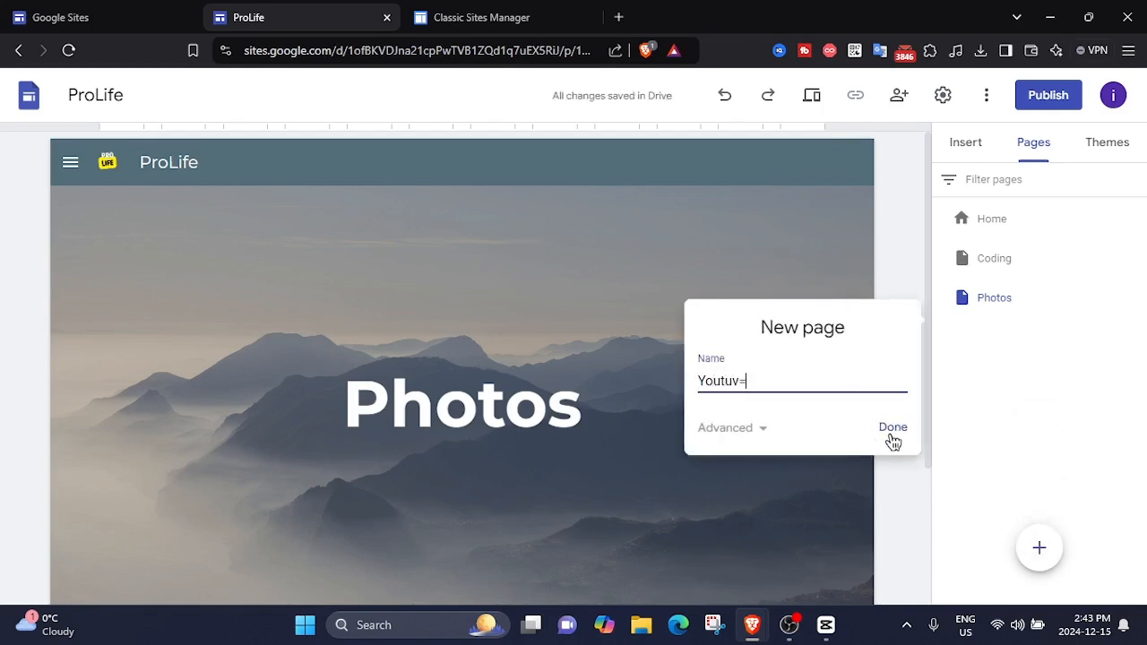
pyautogui.write('Youtube')
pyautogui.click(903, 428)
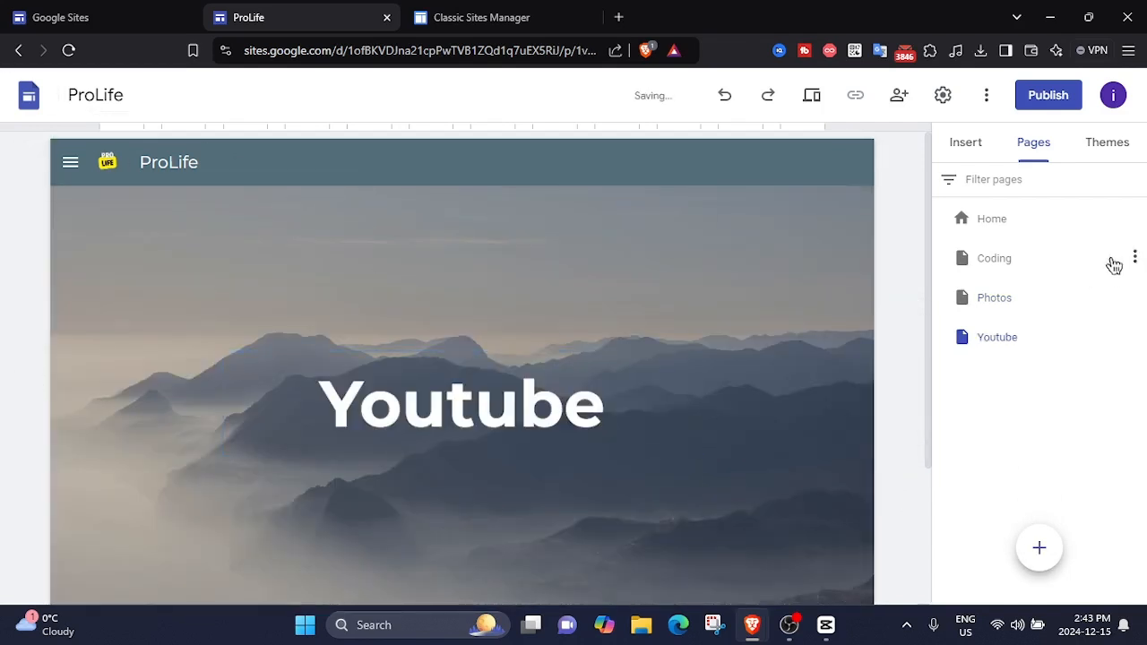
# - Insert a text box on the Home page and move it onto the header image below the ProLife title
pyautogui.click(1038, 230)
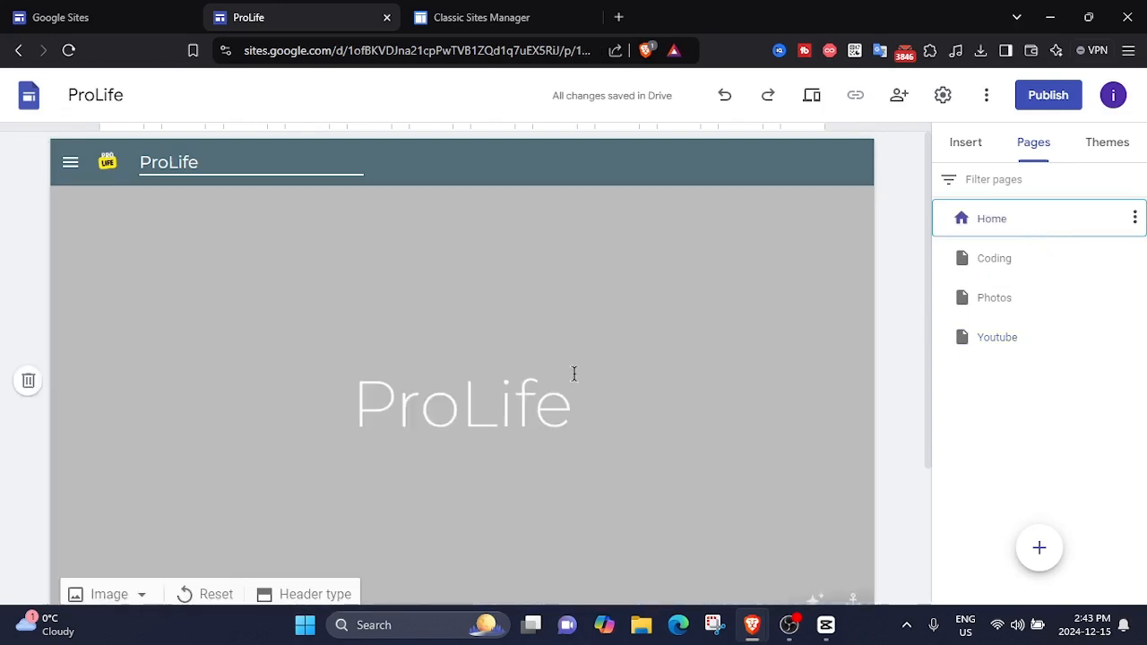
pyautogui.scroll(-3, 546, 408)
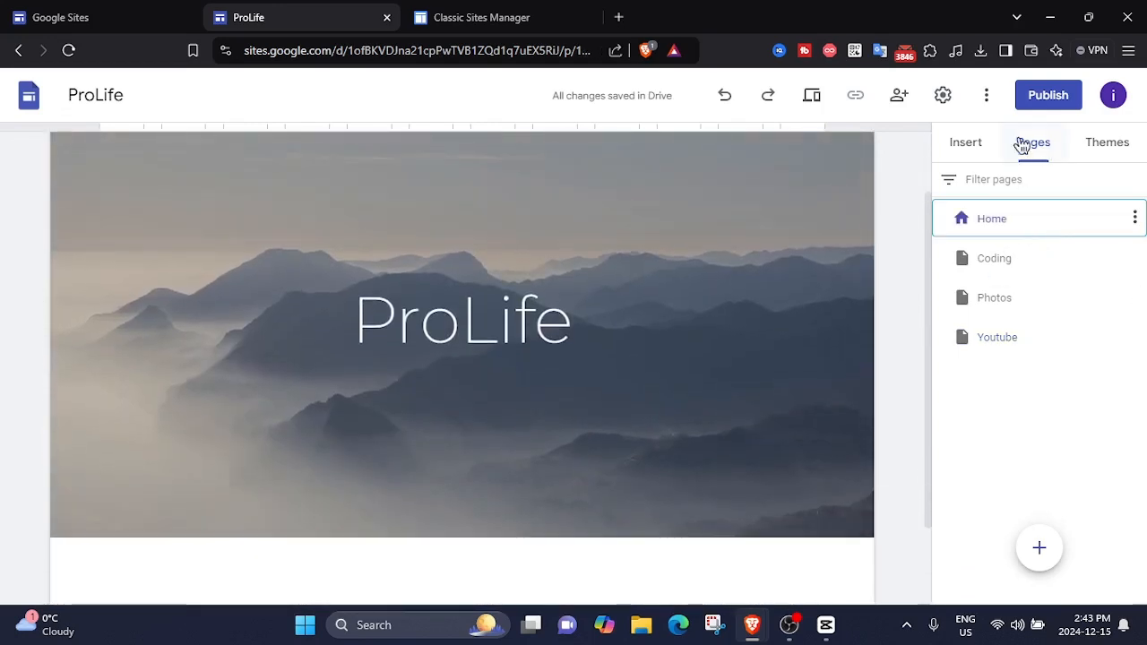
pyautogui.click(972, 148)
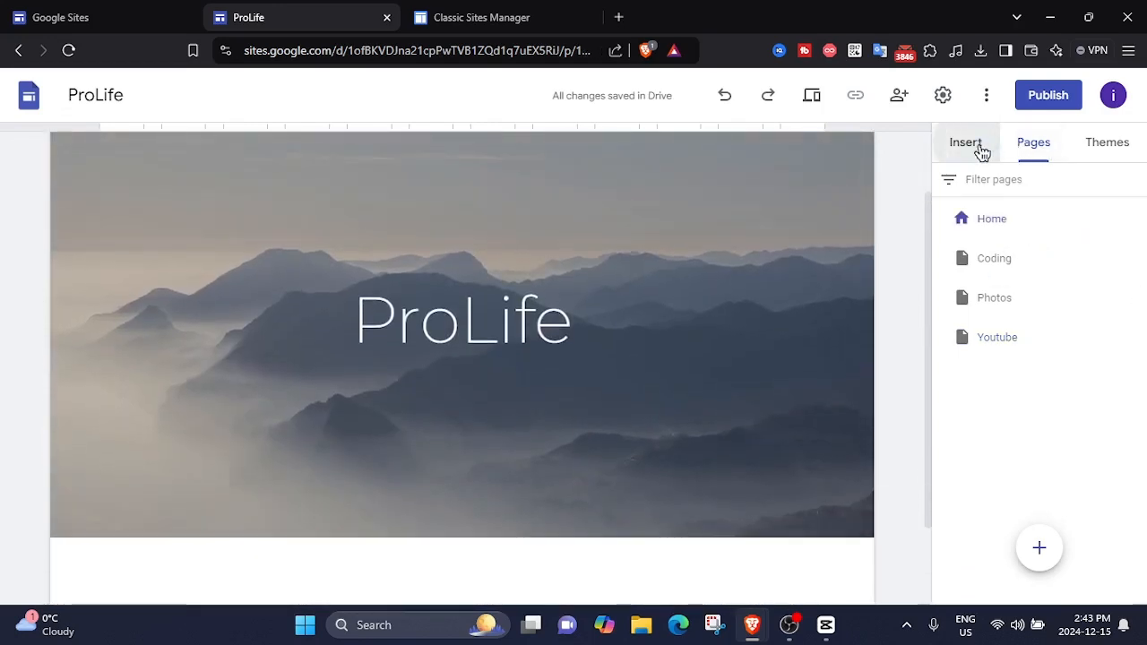
pyautogui.scroll(2, 627, 358)
pyautogui.scroll(-1, 762, 394)
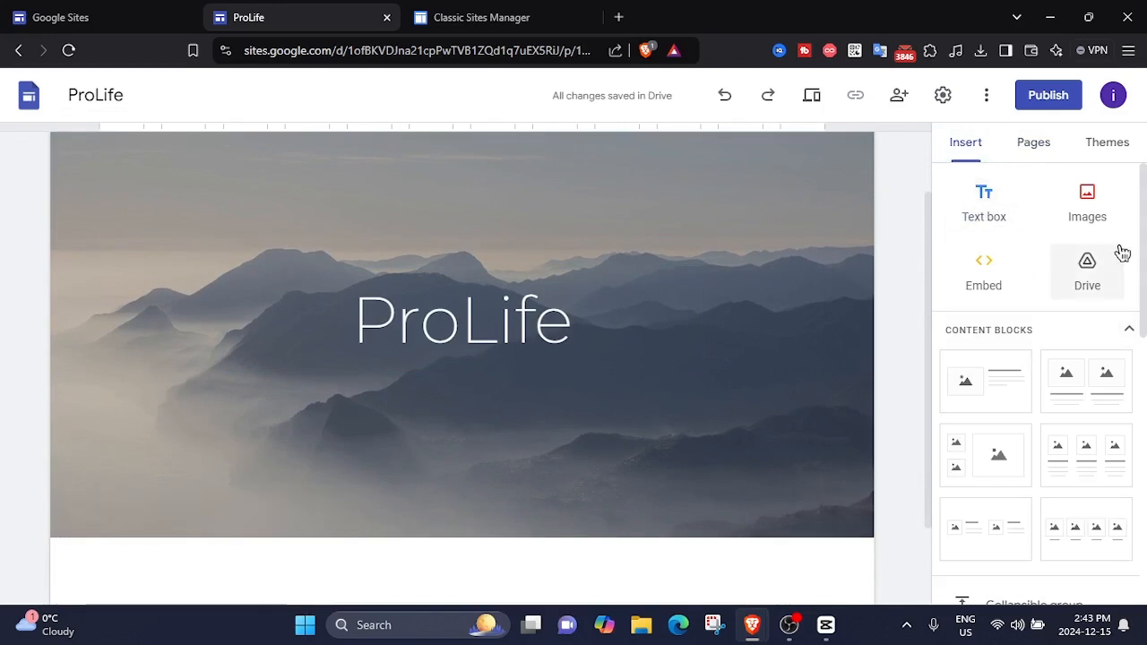
pyautogui.click(1002, 211)
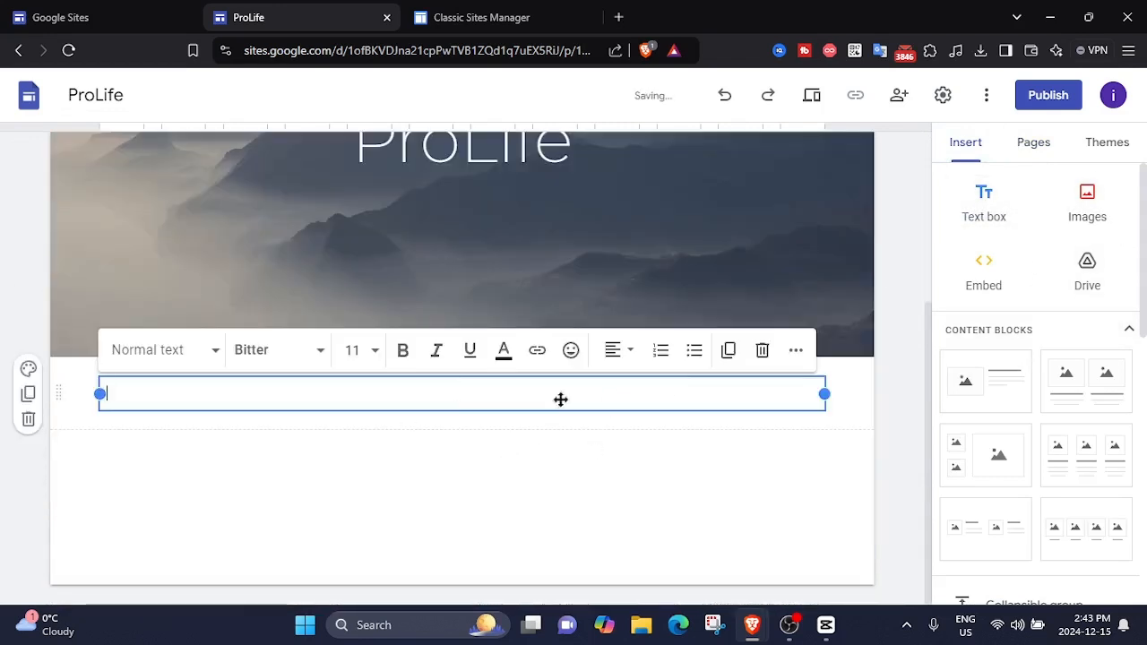
pyautogui.moveTo(476, 382); pyautogui.dragTo(467, 280)
pyautogui.click(248, 323)
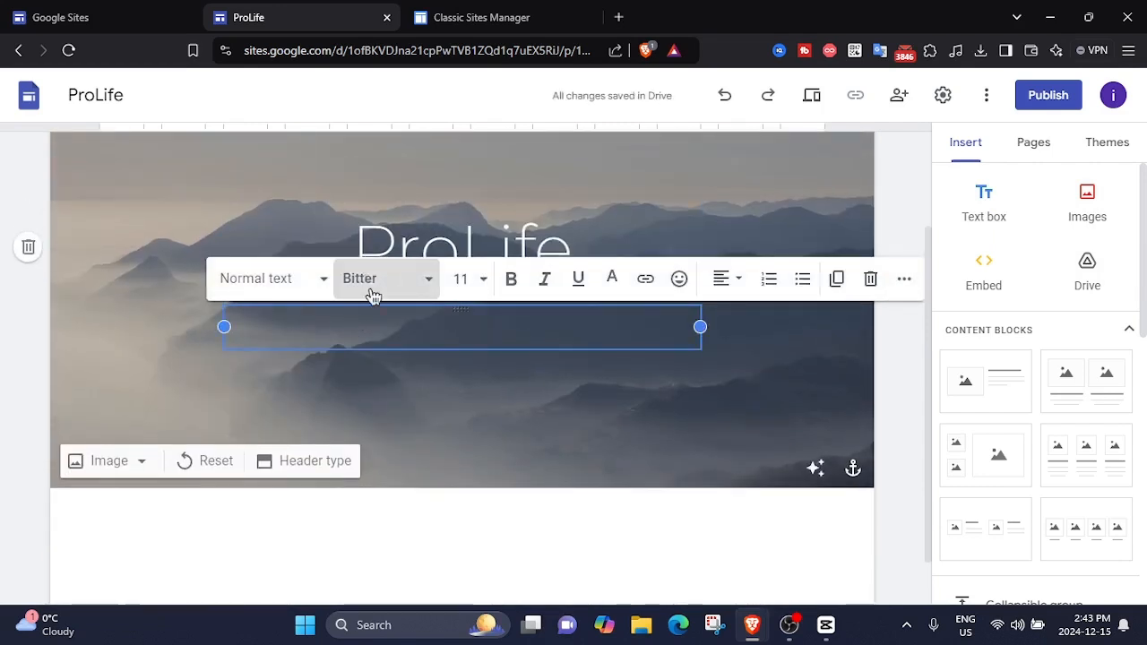
# - Set the font of the header text box to Montserrat
pyautogui.click(372, 285)
pyautogui.moveTo(476, 423)
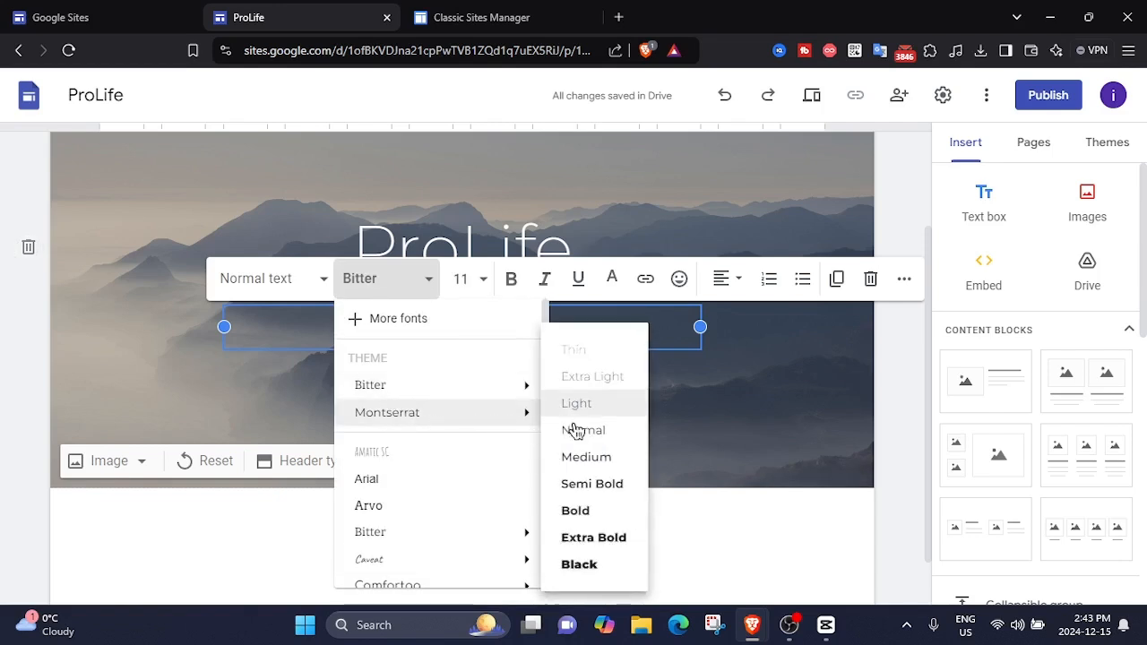
pyautogui.click(507, 405)
# - Apply the Heading style to the header text box and centre its text
pyautogui.click(295, 285)
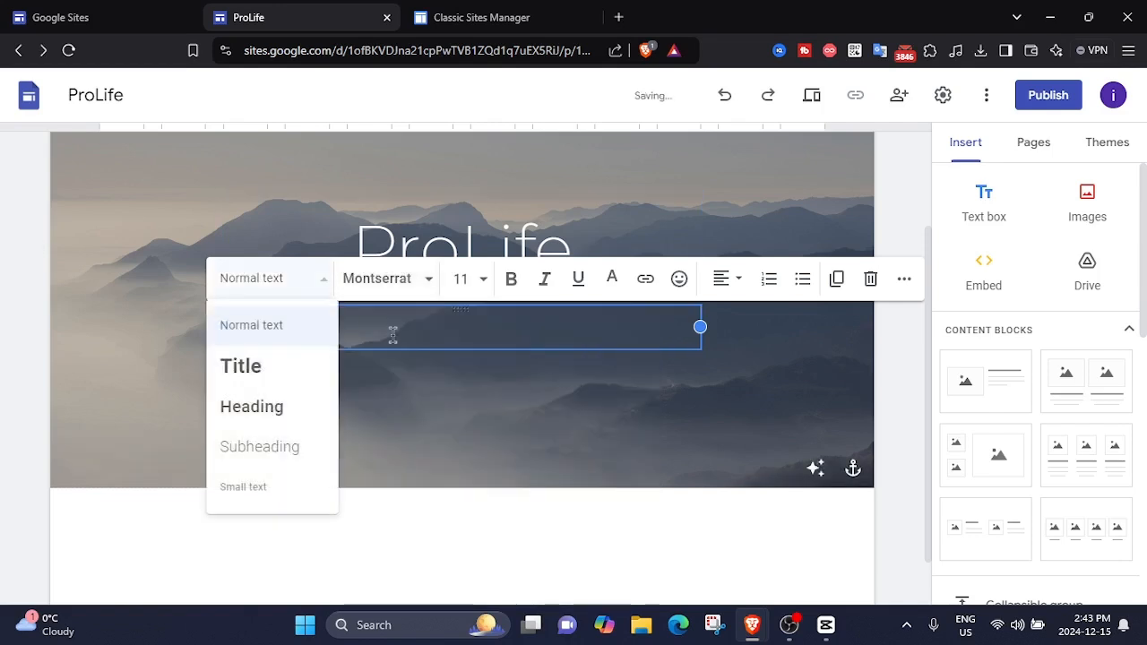
pyautogui.click(292, 416)
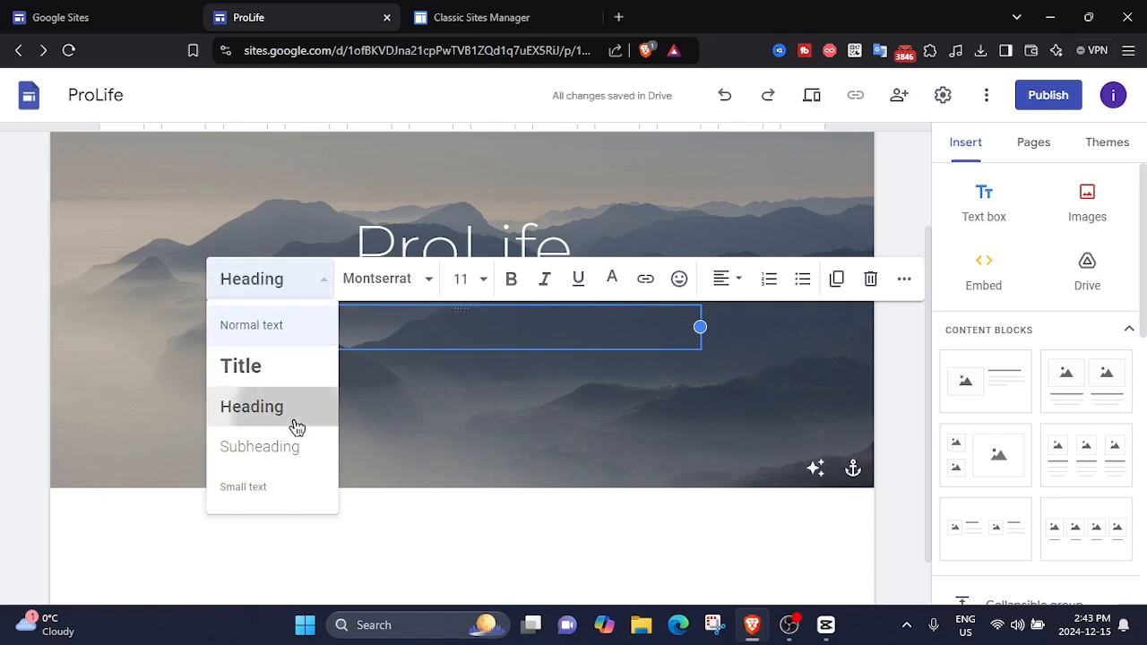
pyautogui.click(509, 276)
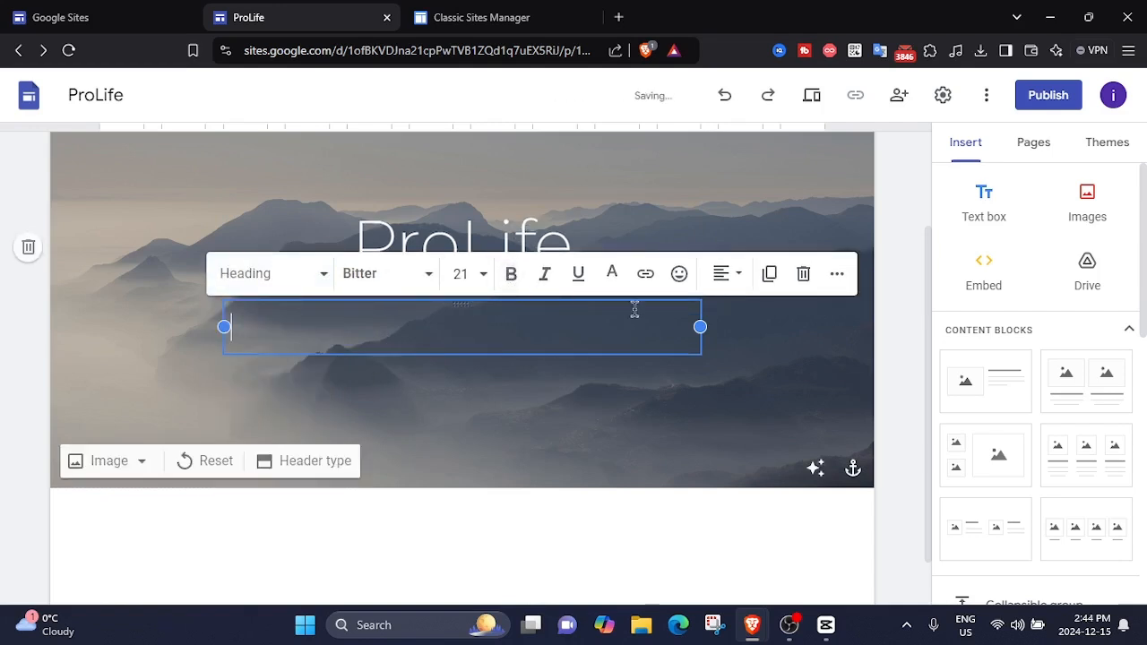
pyautogui.click(736, 276)
pyautogui.click(725, 364)
# - Enter "You" in the header text box below the ProLife title and set its font to Montserrat Normal
pyautogui.write('Yout')
pyautogui.press('BackSpace')
pyautogui.hotkey('ctrl', 'a')
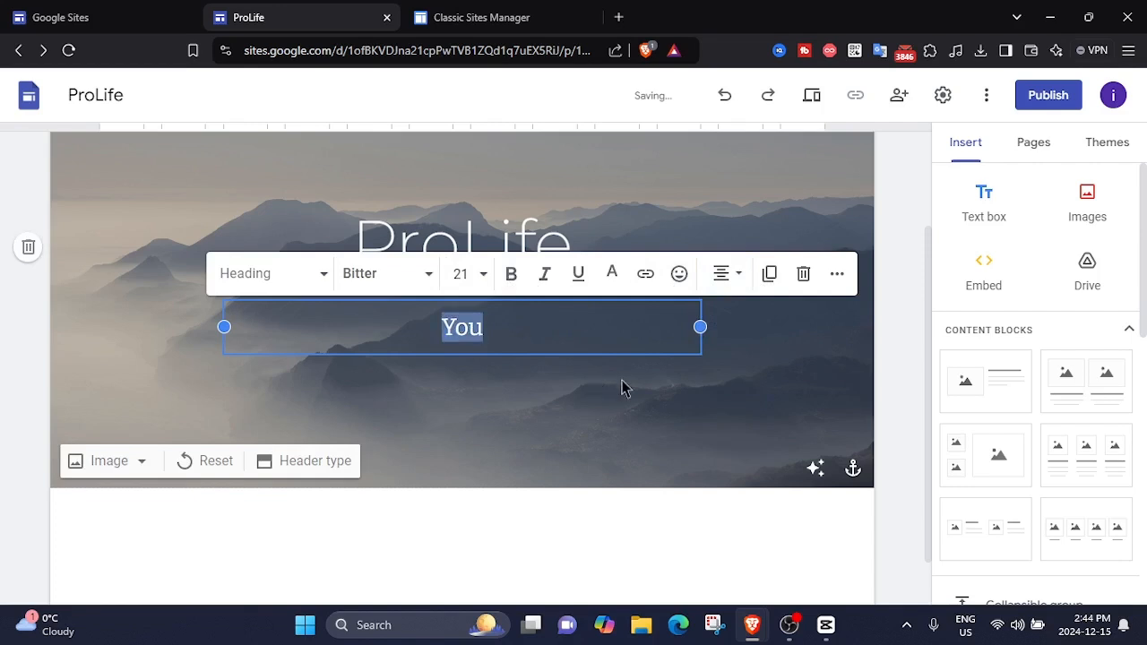
pyautogui.click(387, 272)
pyautogui.moveTo(435, 376)
pyautogui.moveTo(478, 414)
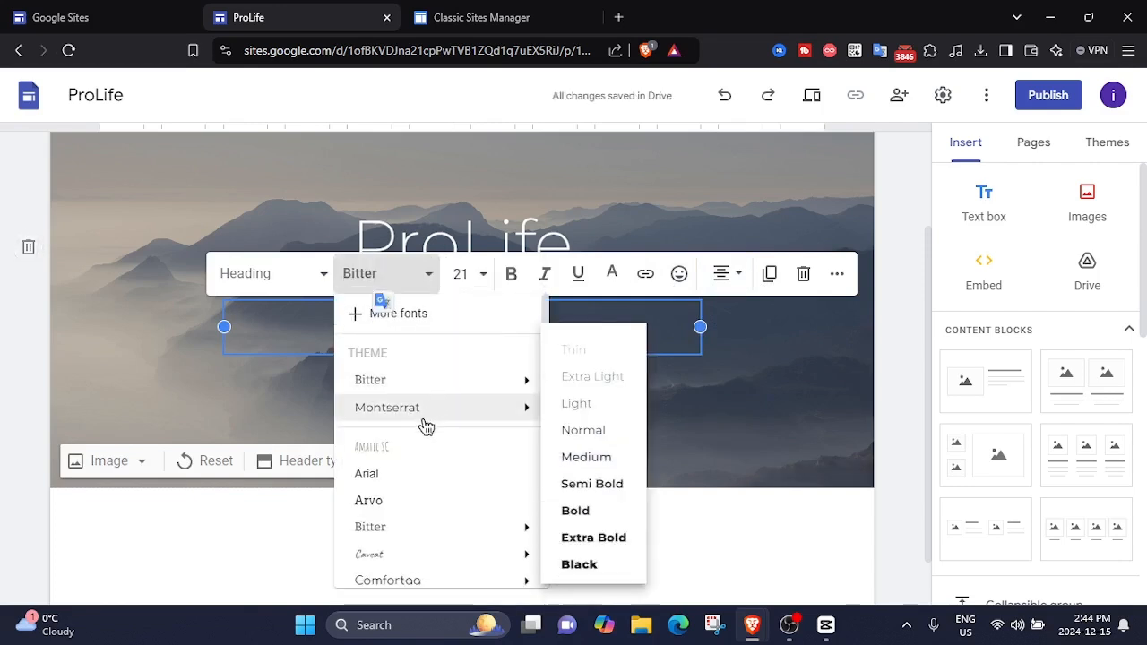
pyautogui.click(588, 431)
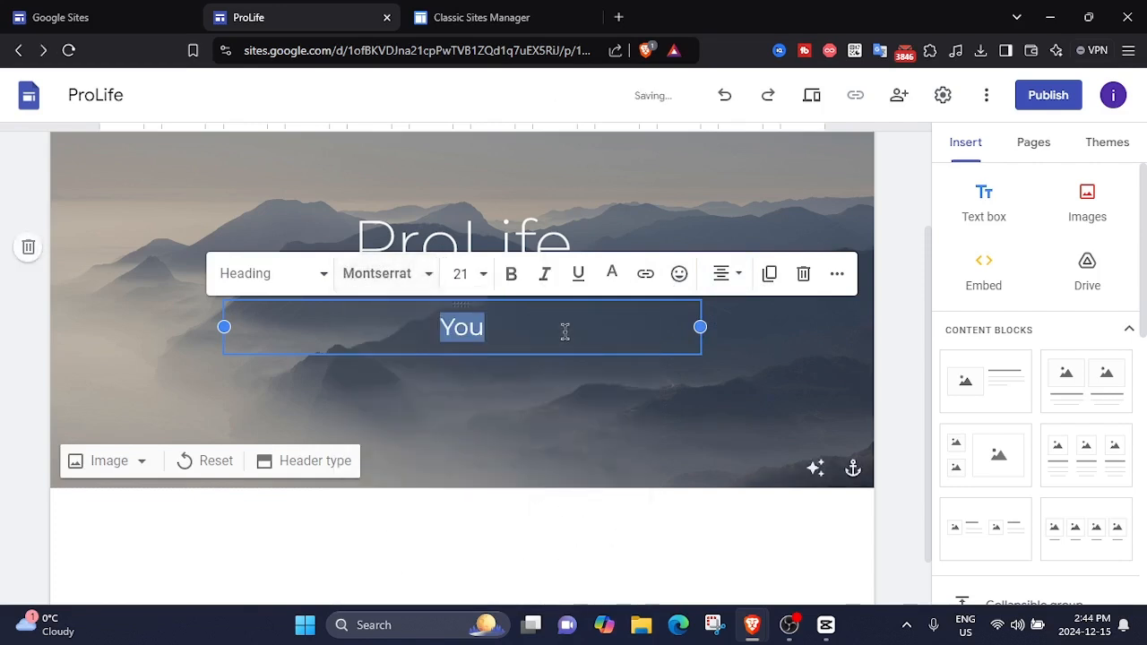
# - Change the header text to Montserrat Thin and complete it as "YouTuber | Coder"
pyautogui.click(393, 274)
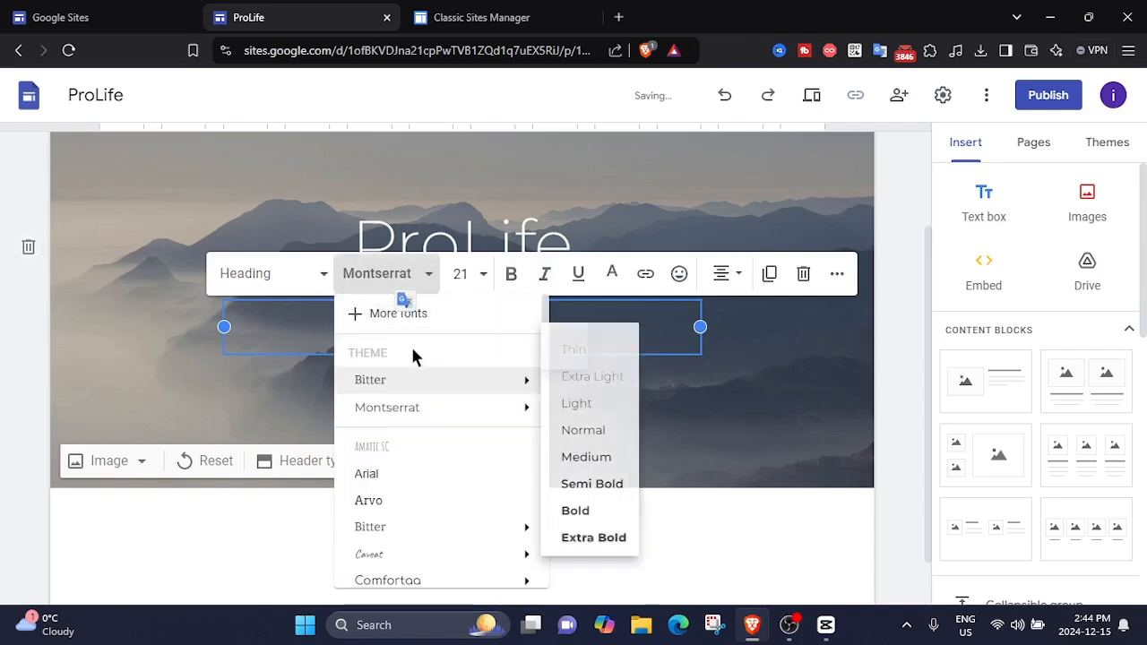
pyautogui.moveTo(408, 408)
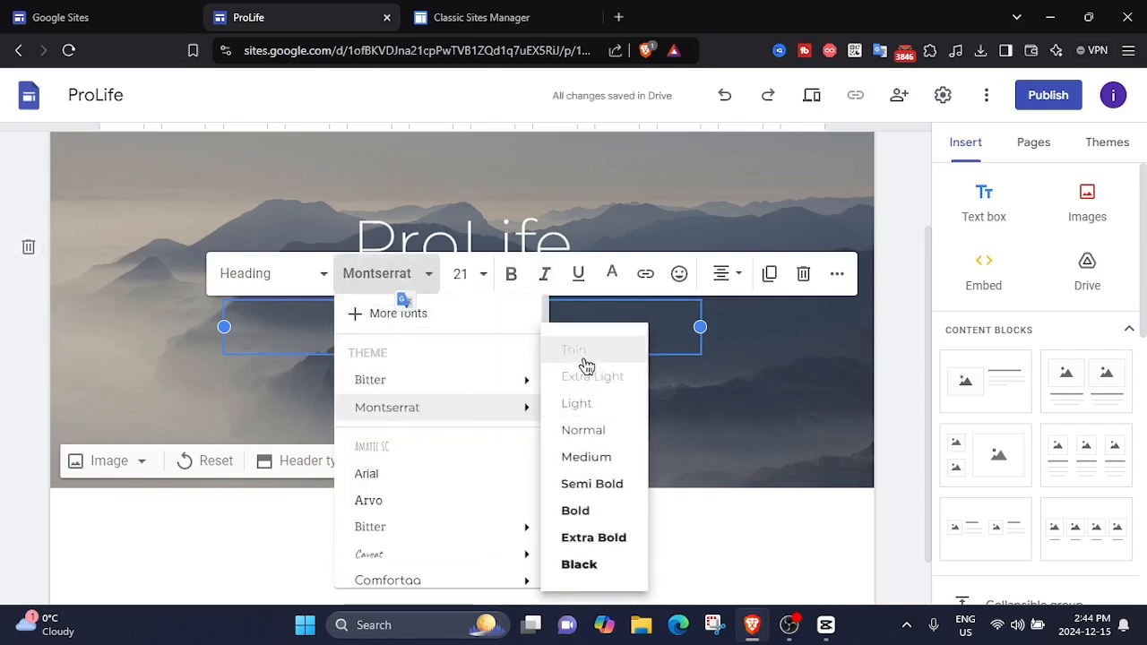
pyautogui.click(555, 350)
pyautogui.click(541, 328)
pyautogui.write('Tuber')
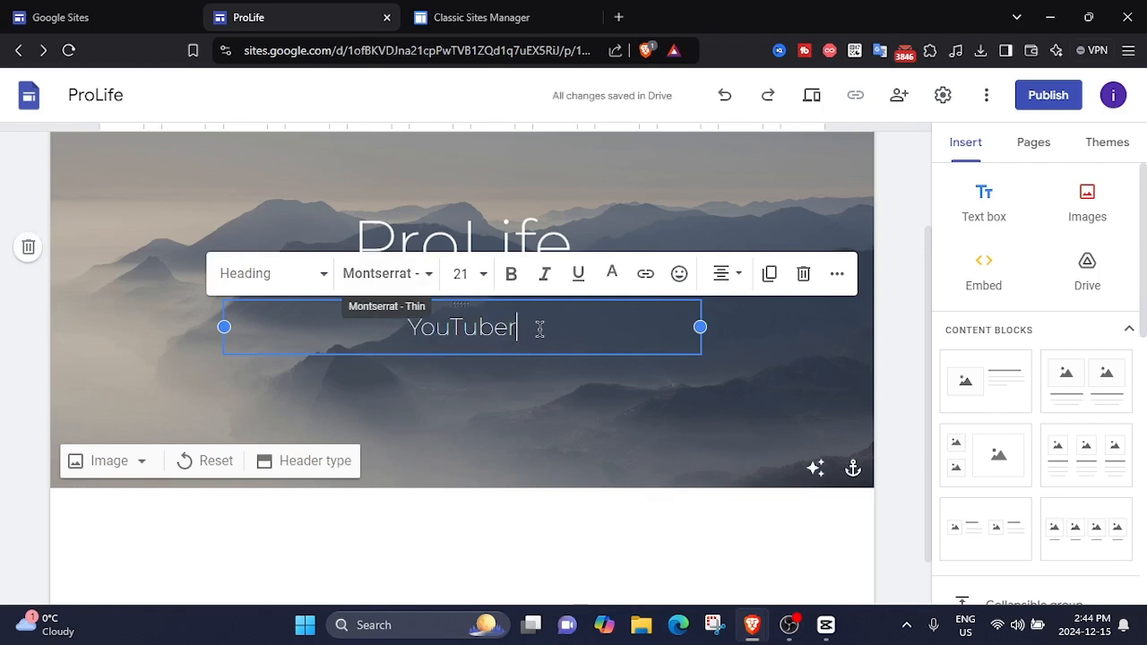
pyautogui.write(' | Coder')
pyautogui.click(627, 404)
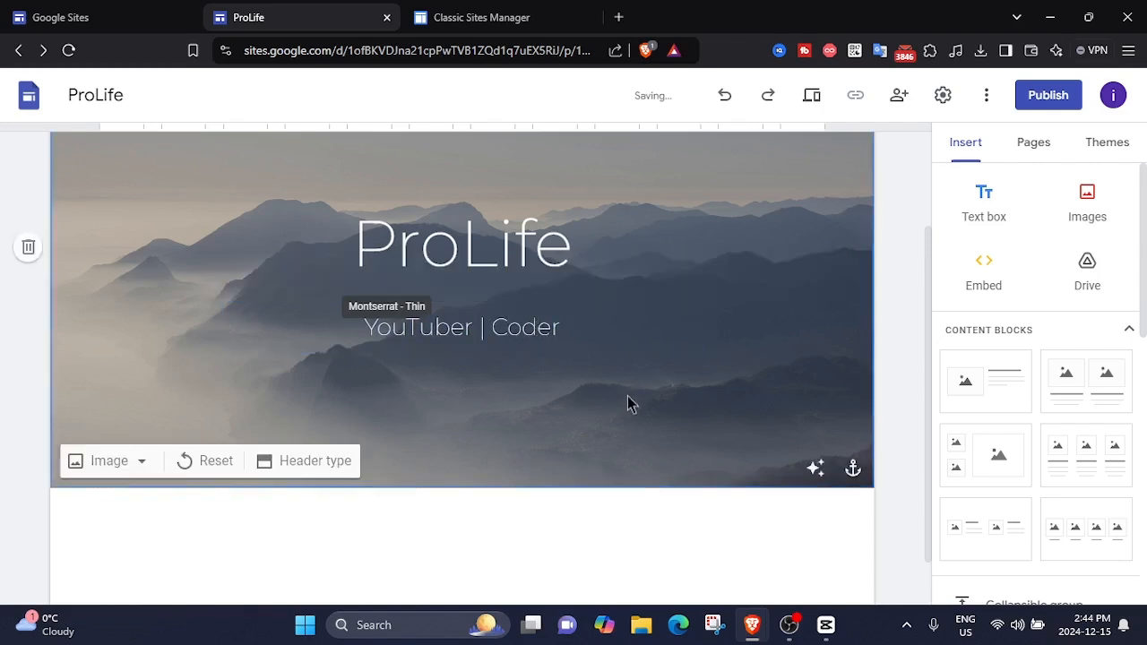
# - Open the Coding page from the site's side navigation
pyautogui.scroll(2, 628, 403)
pyautogui.click(438, 462)
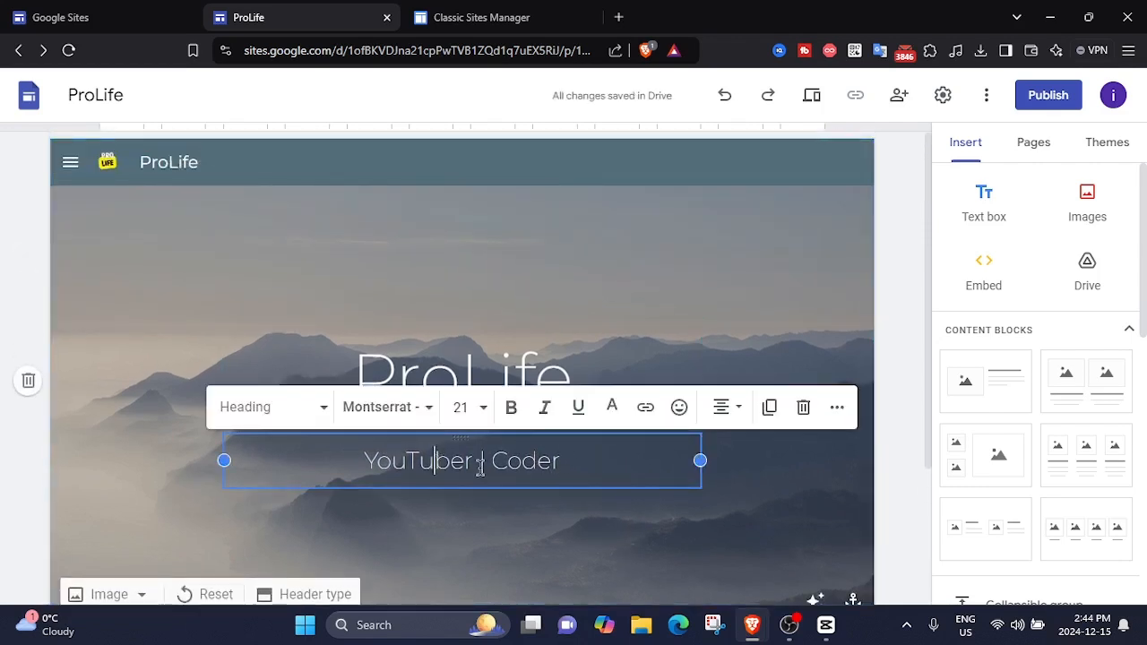
pyautogui.click(71, 164)
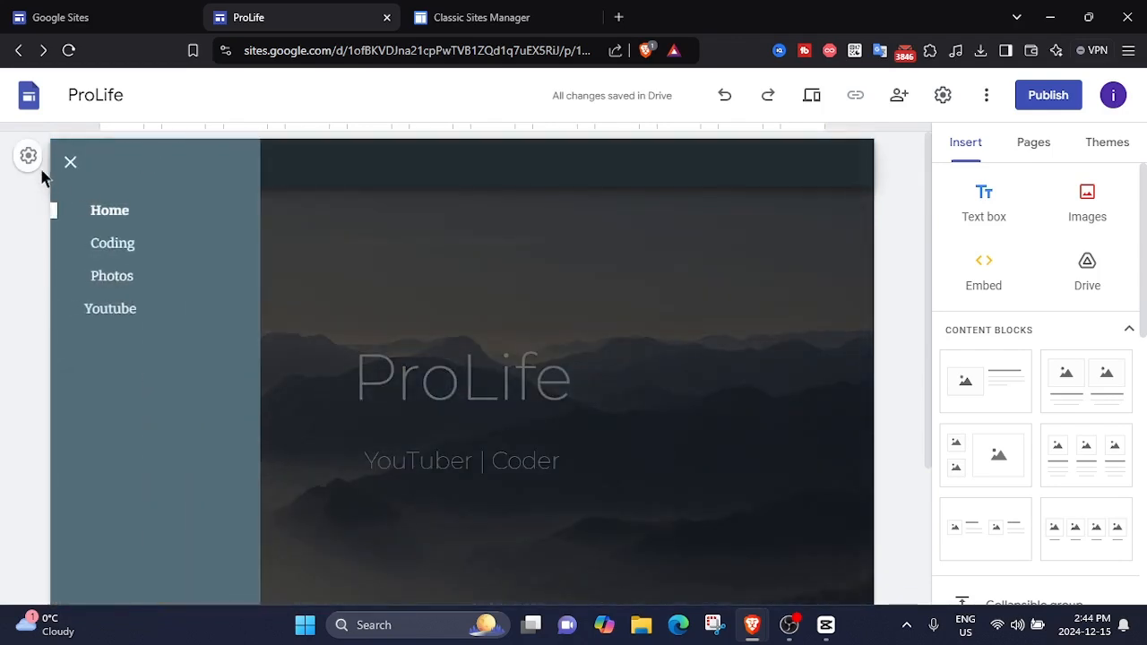
pyautogui.click(70, 162)
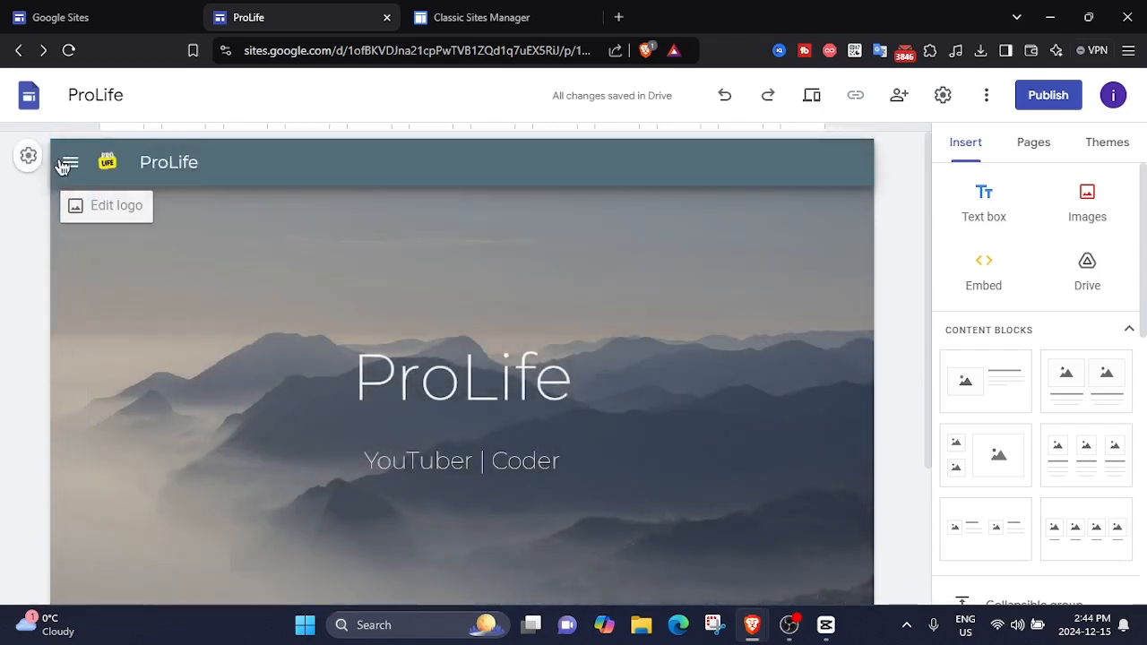
pyautogui.click(70, 163)
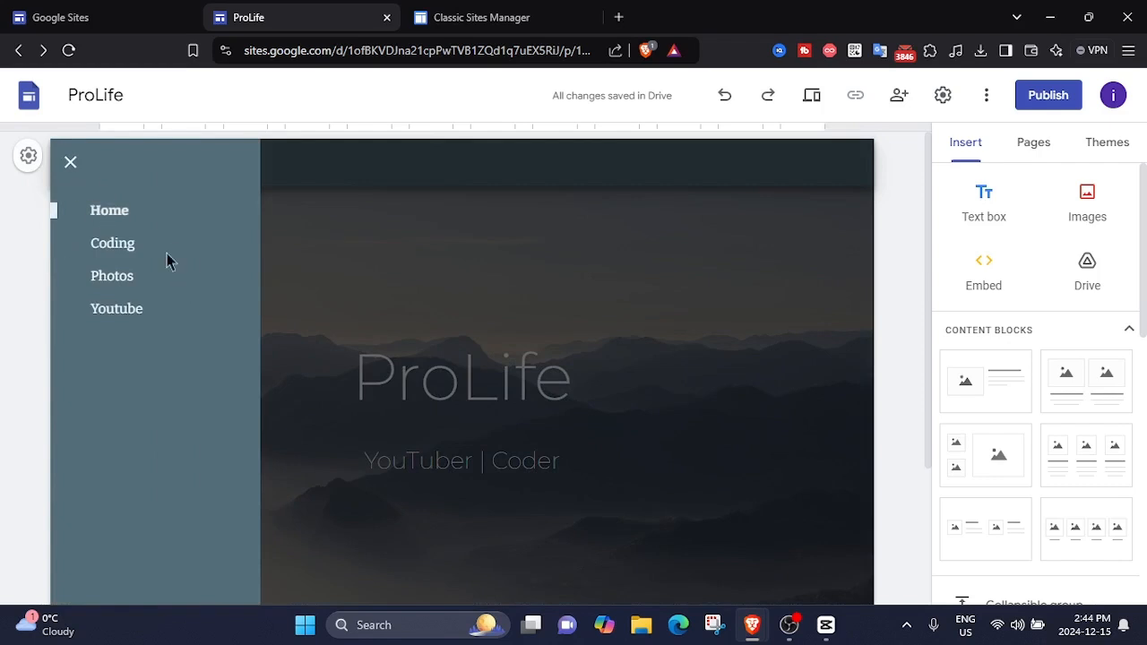
pyautogui.click(119, 248)
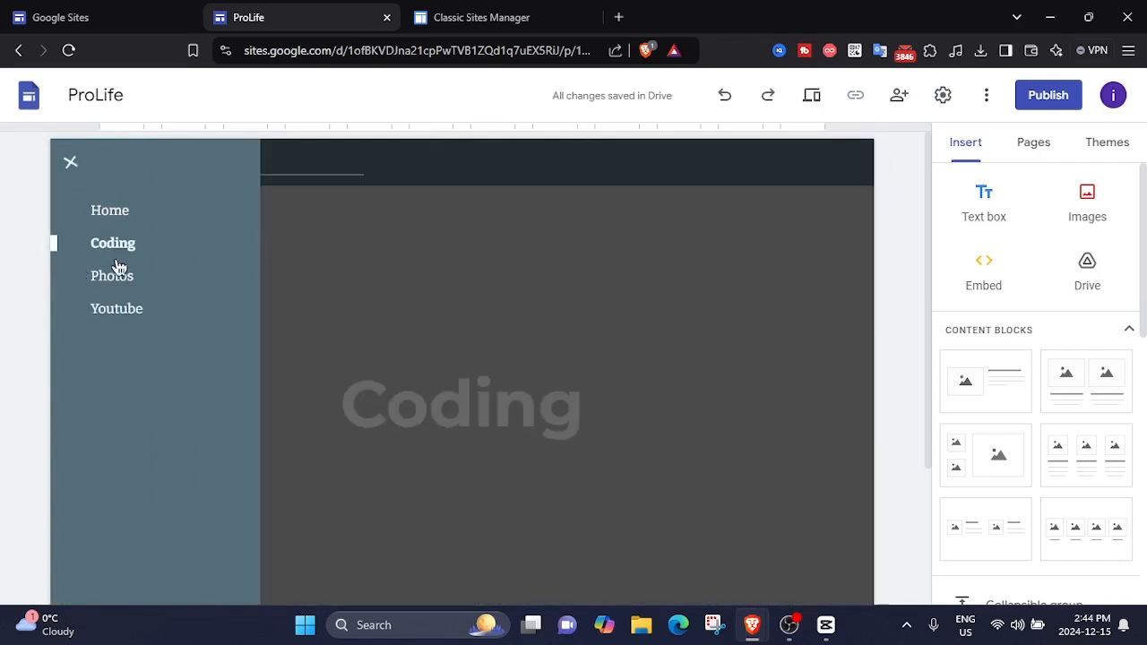
# - Set the font of the Coding page title to Montserrat Light
pyautogui.scroll(-3, 484, 424)
pyautogui.scroll(3, 484, 423)
pyautogui.scroll(-3, 477, 416)
pyautogui.scroll(3, 565, 356)
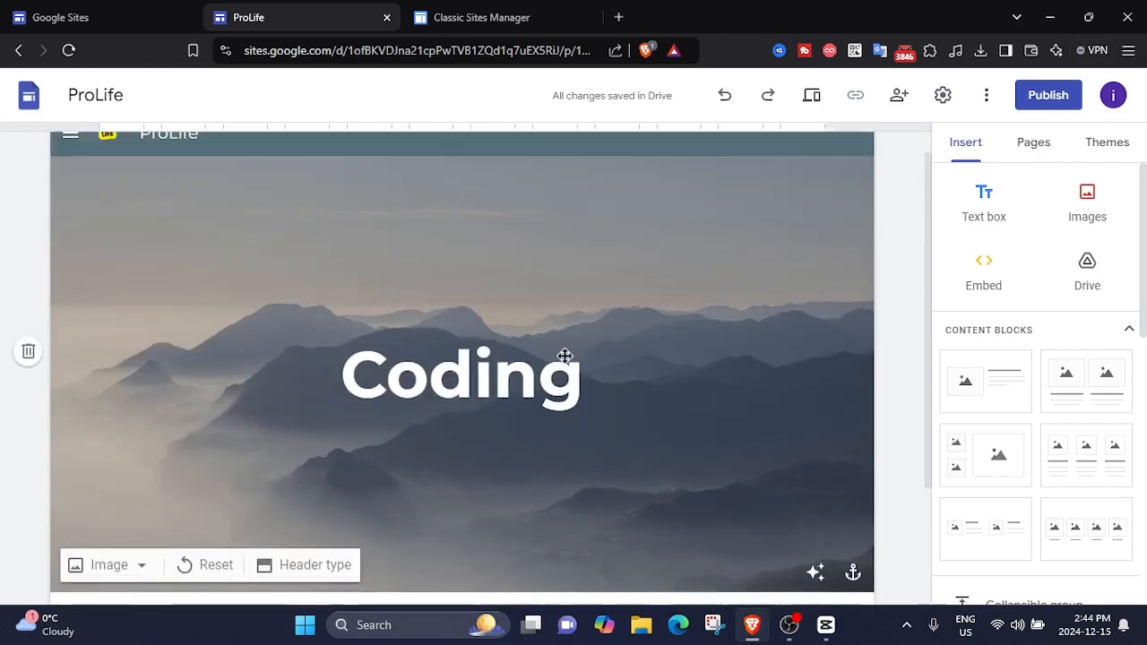
pyautogui.click(565, 357)
pyautogui.doubleClick(407, 410)
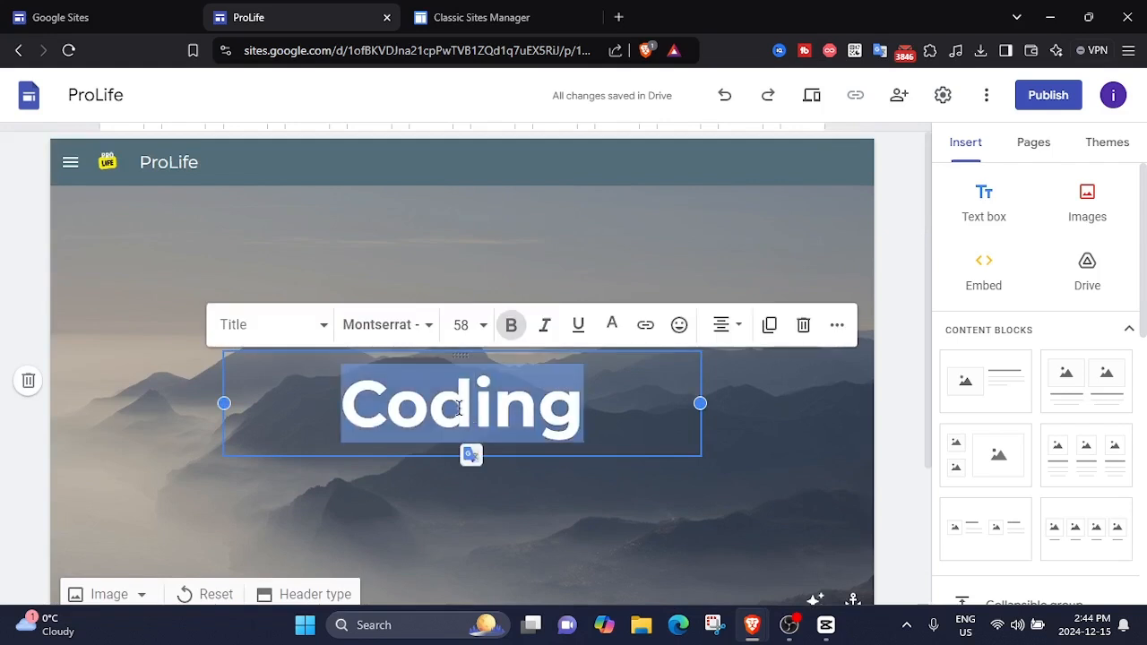
pyautogui.click(390, 336)
pyautogui.moveTo(404, 464)
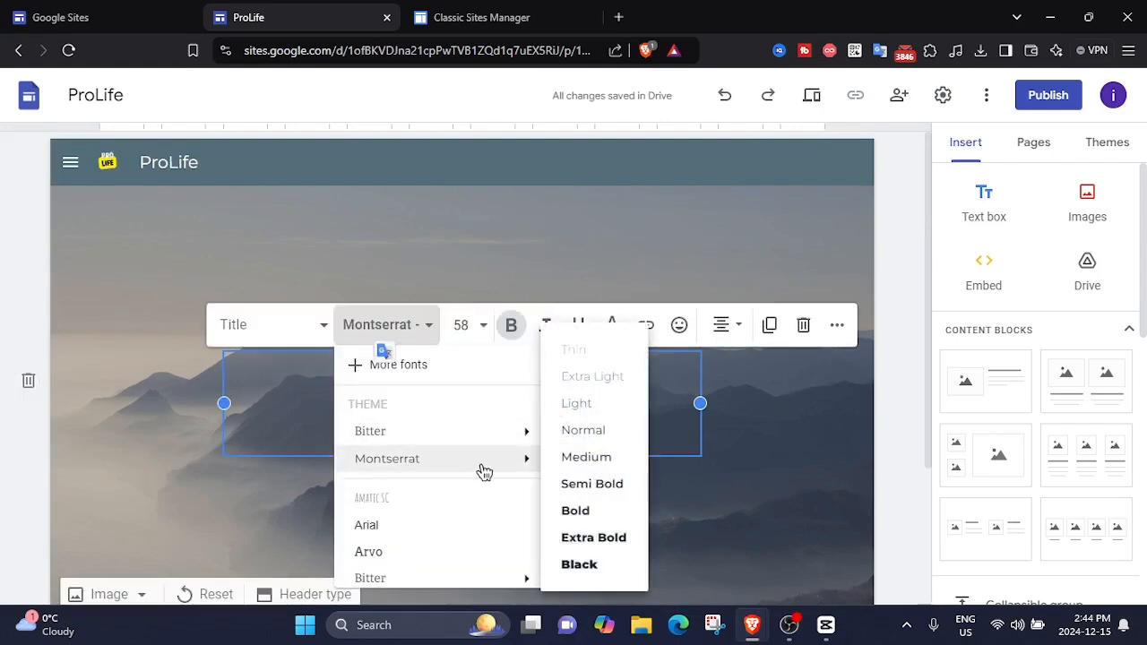
pyautogui.click(578, 403)
# - Try the Banner header type on the Coding page and settle on Large banner
pyautogui.scroll(-2, 550, 461)
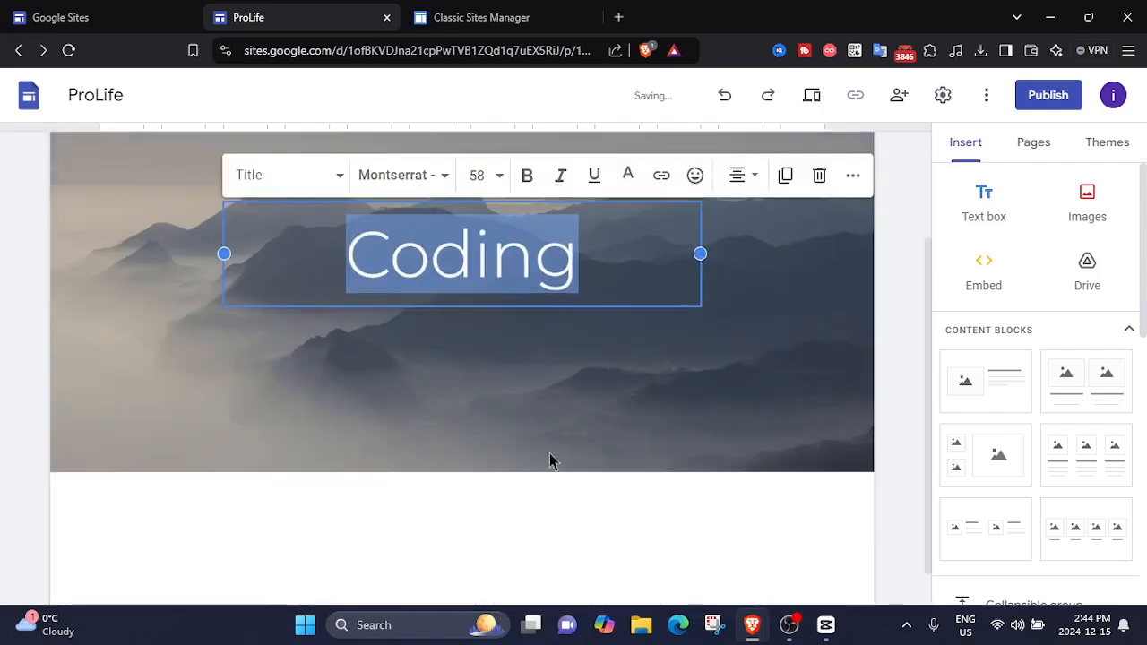
pyautogui.click(550, 462)
pyautogui.click(295, 404)
pyautogui.click(403, 410)
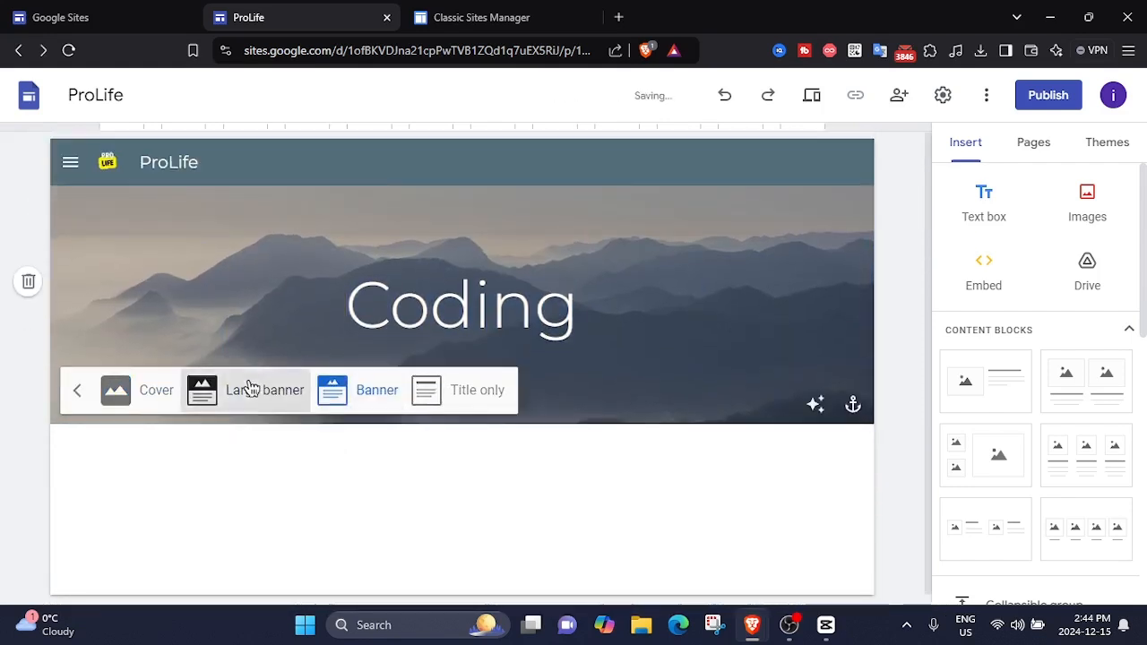
pyautogui.click(251, 390)
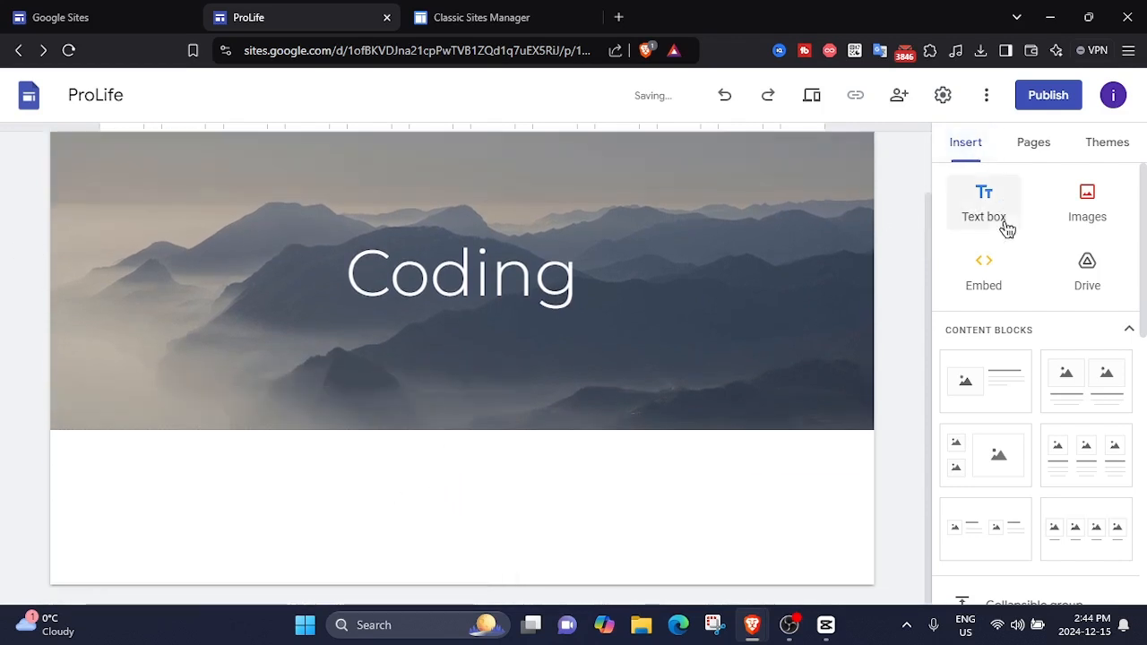
# - Insert the content block with one image beside a title and text below the Coding header, and check its placeholders
pyautogui.scroll(-1, 1006, 230)
pyautogui.moveTo(986, 292); pyautogui.dragTo(679, 419)
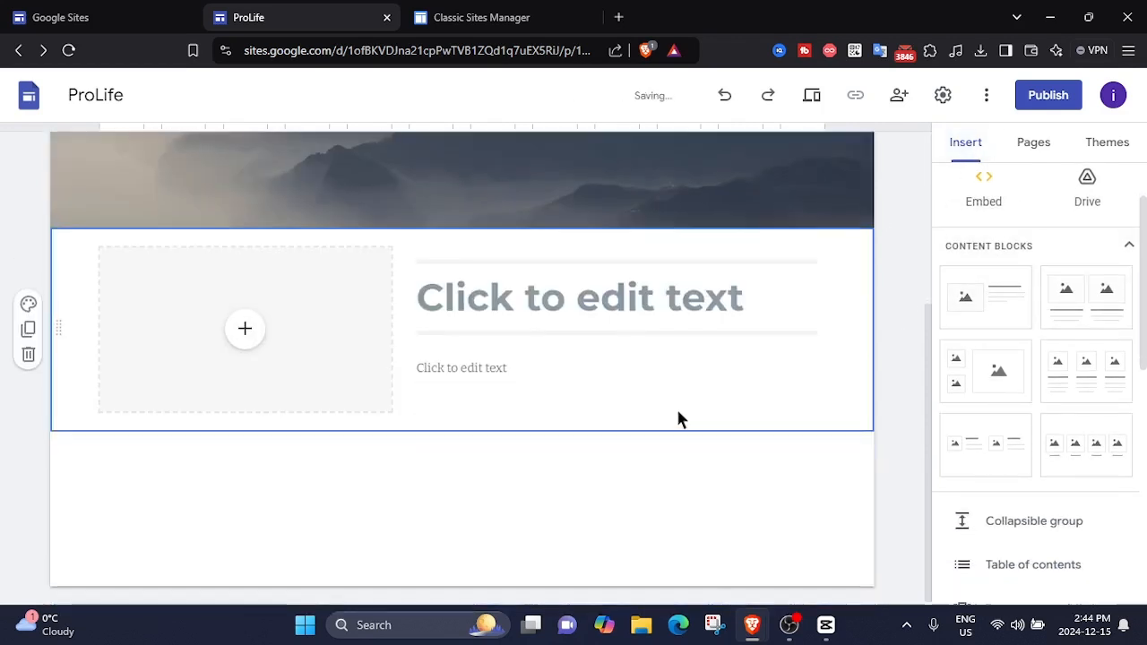
pyautogui.click(428, 269)
pyautogui.click(280, 305)
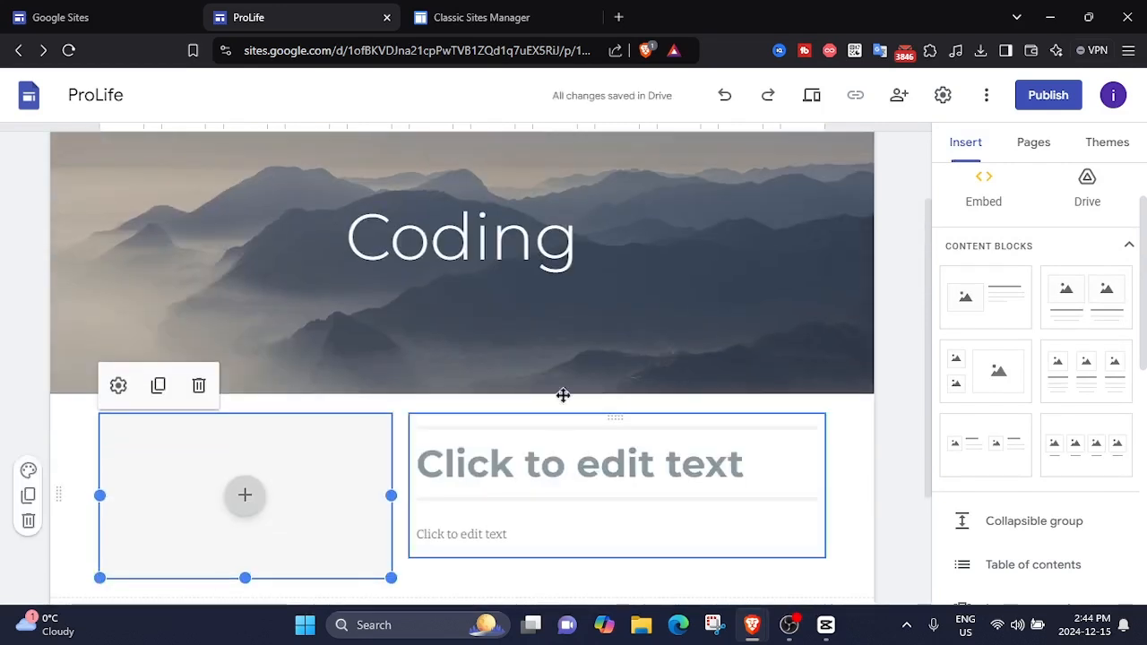
pyautogui.click(584, 430)
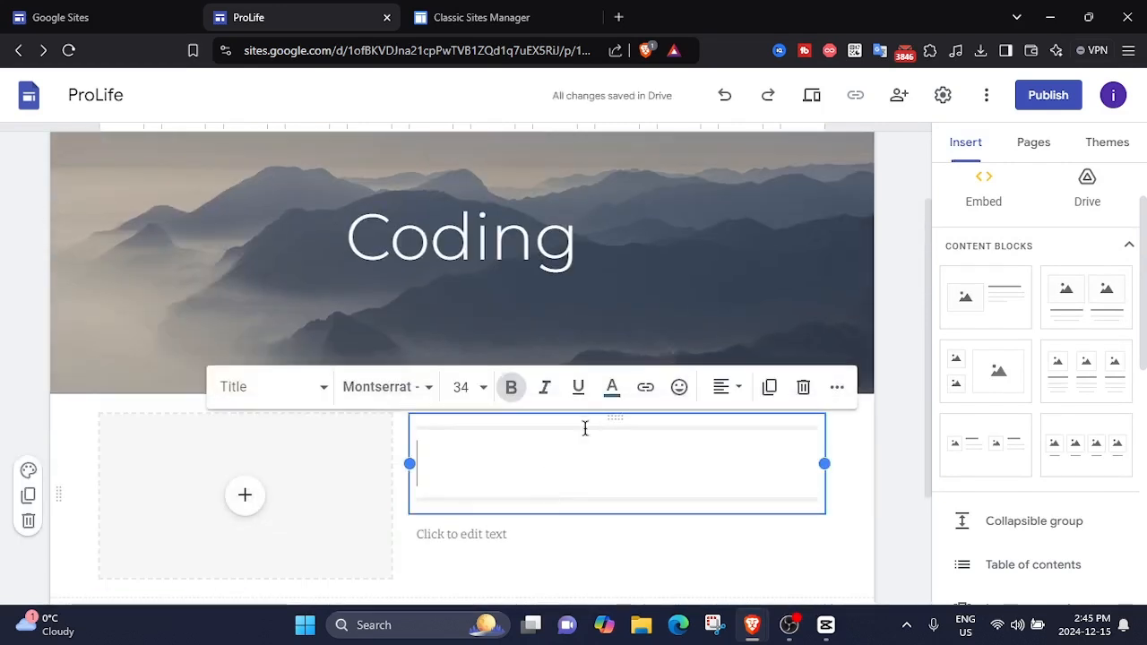
pyautogui.click(839, 475)
pyautogui.scroll(-2, 671, 471)
pyautogui.scroll(3, 671, 471)
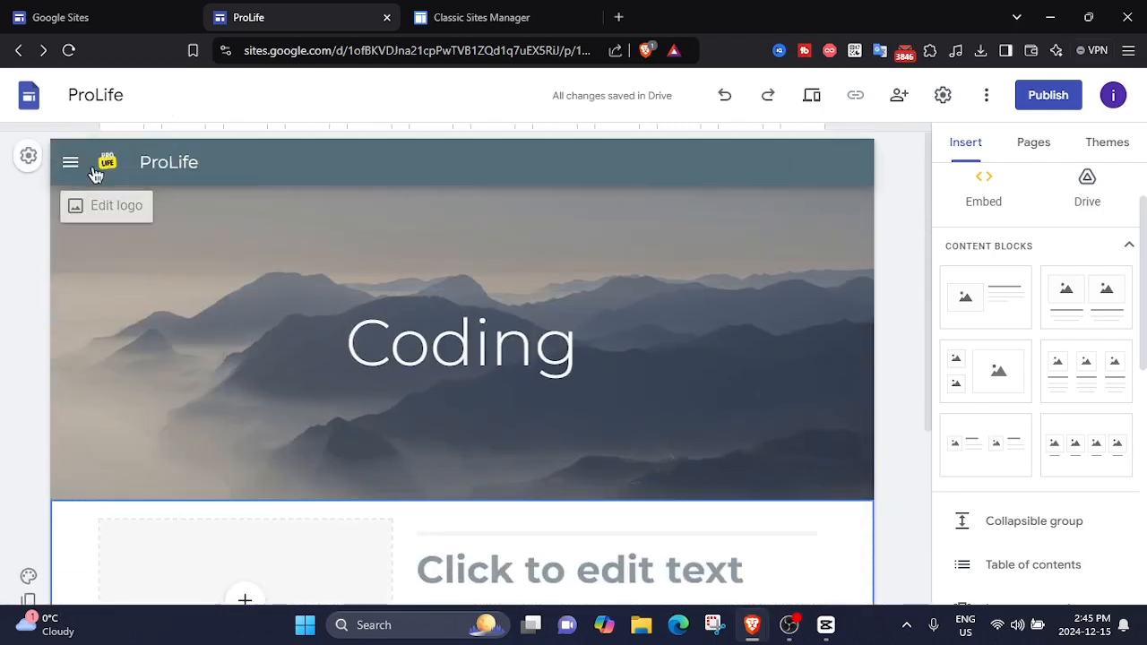
# - Open the Photos page and insert the content block with two small images beside a large one below the header
pyautogui.click(72, 164)
pyautogui.click(109, 283)
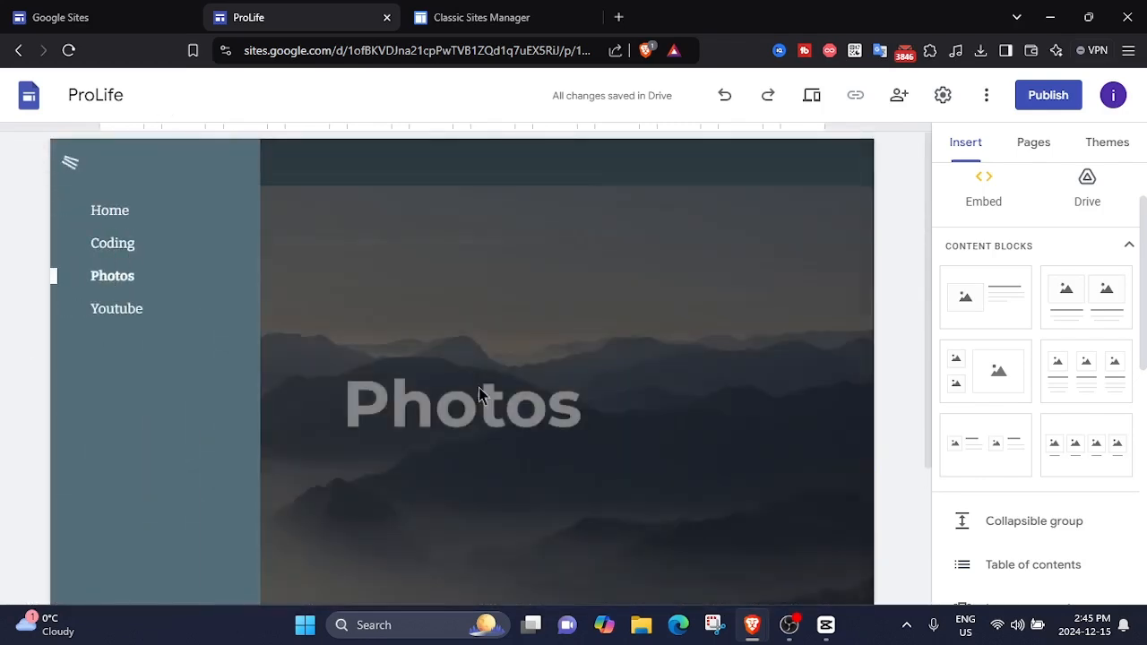
pyautogui.scroll(-1, 1127, 397)
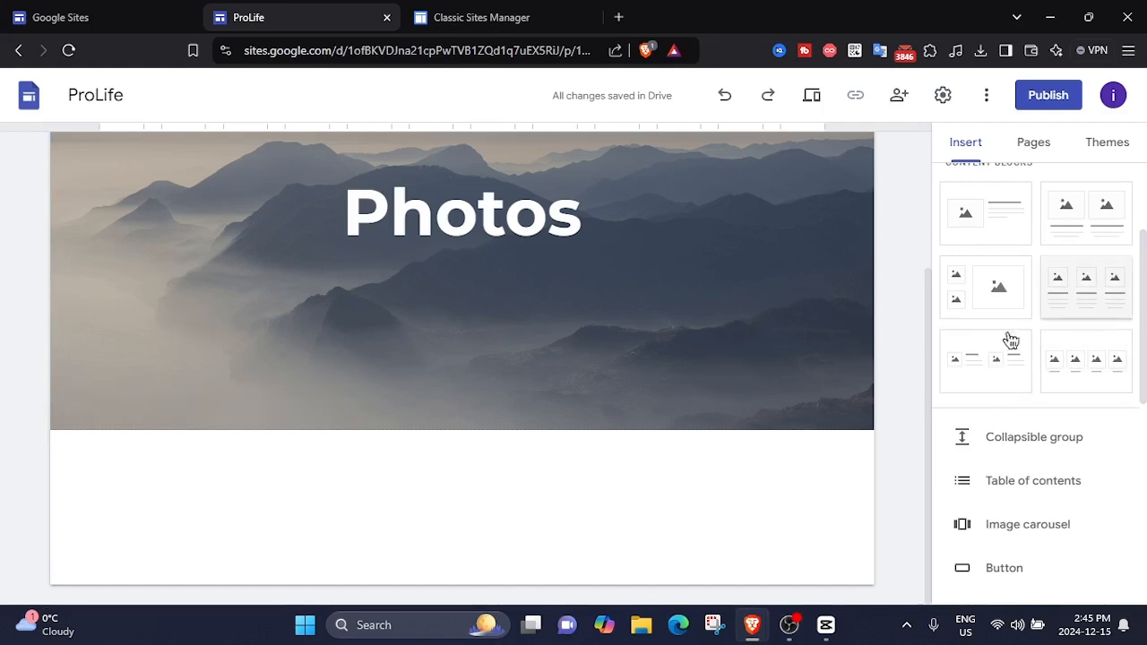
pyautogui.moveTo(1014, 300); pyautogui.dragTo(747, 446)
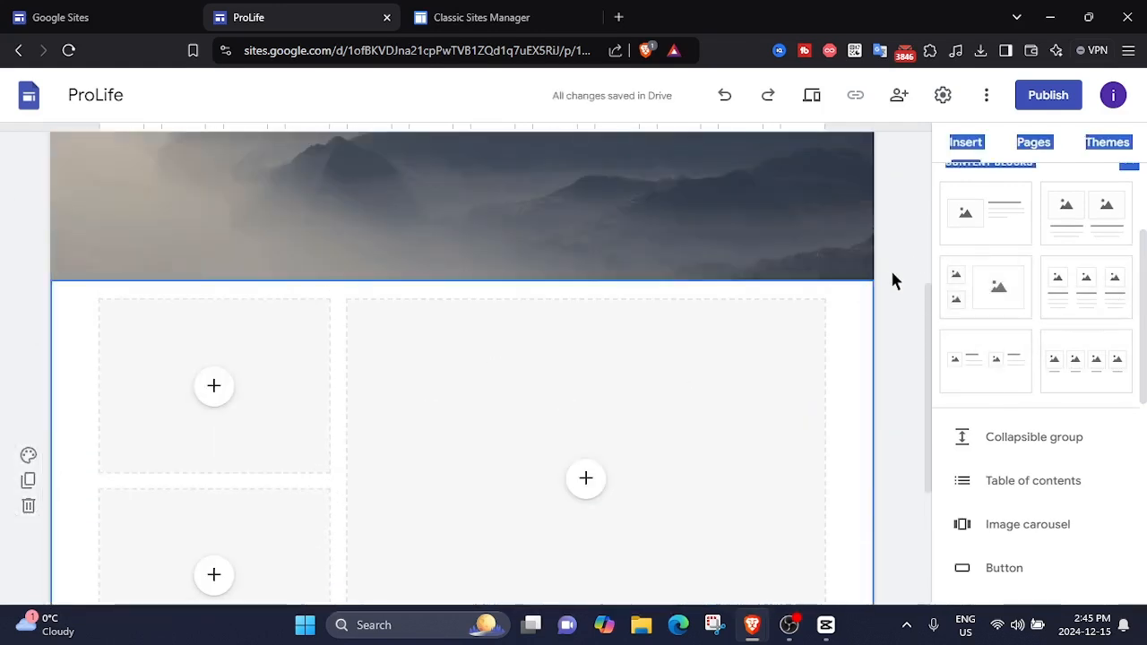
# - Open the Youtube page and insert the content block with three images above headings and text
pyautogui.scroll(4, 165, 169)
pyautogui.click(70, 158)
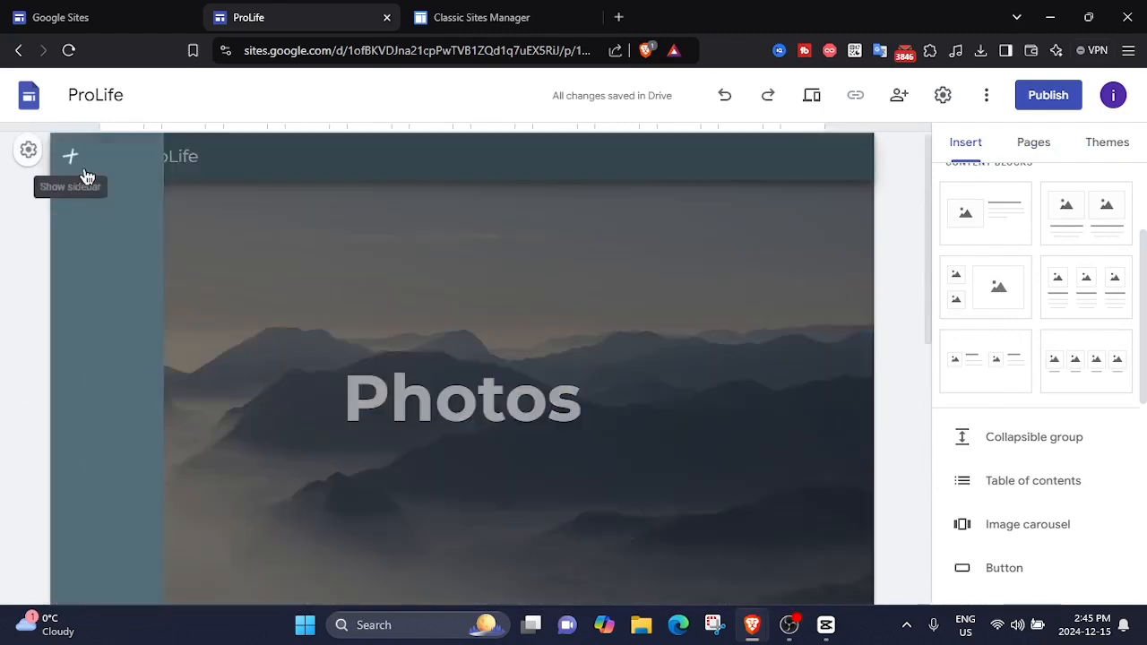
pyautogui.click(116, 309)
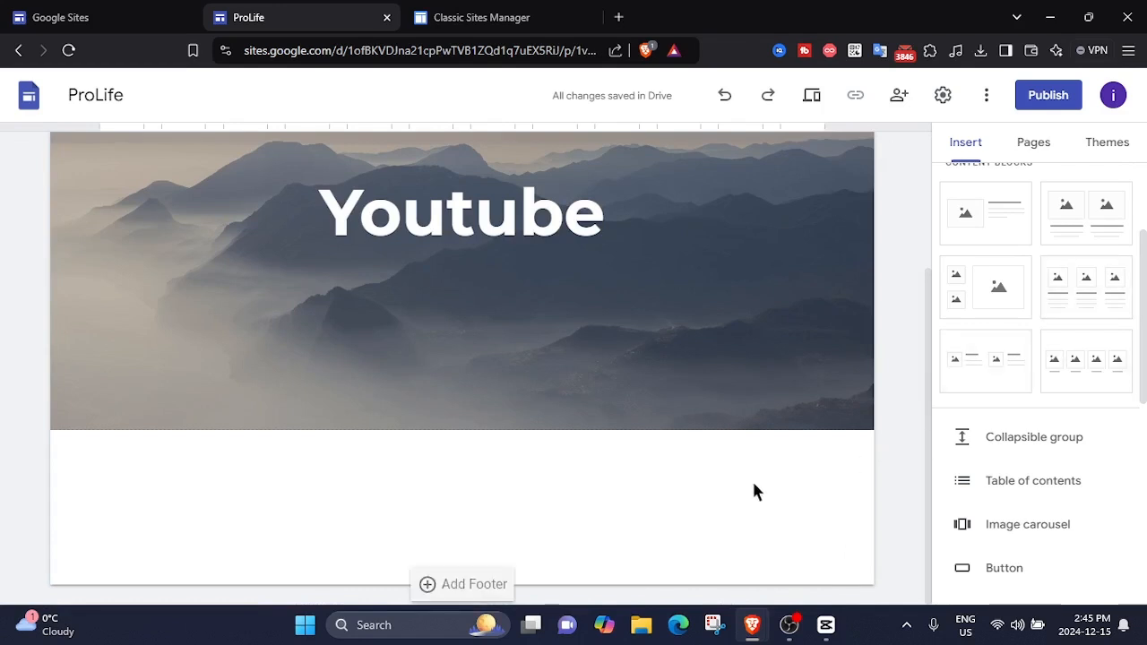
pyautogui.click(1089, 287)
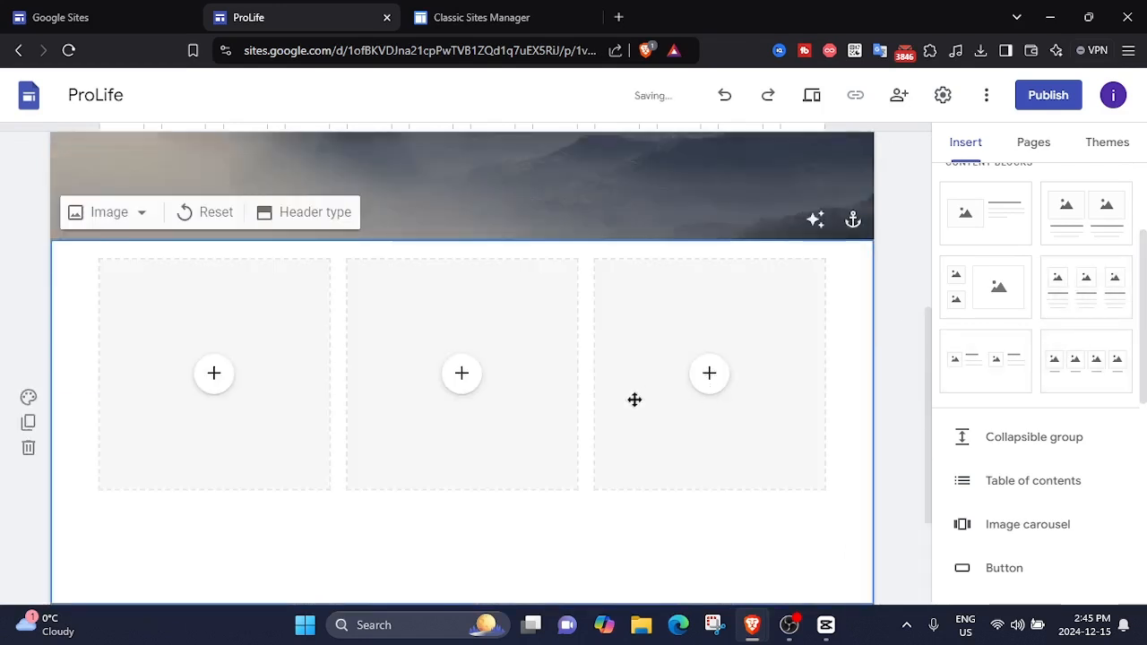
# - Insert the YouTube video "How to Copy Text from Websites That You Can't Copy" into the middle placeholder of the three-column block
pyautogui.click(462, 335)
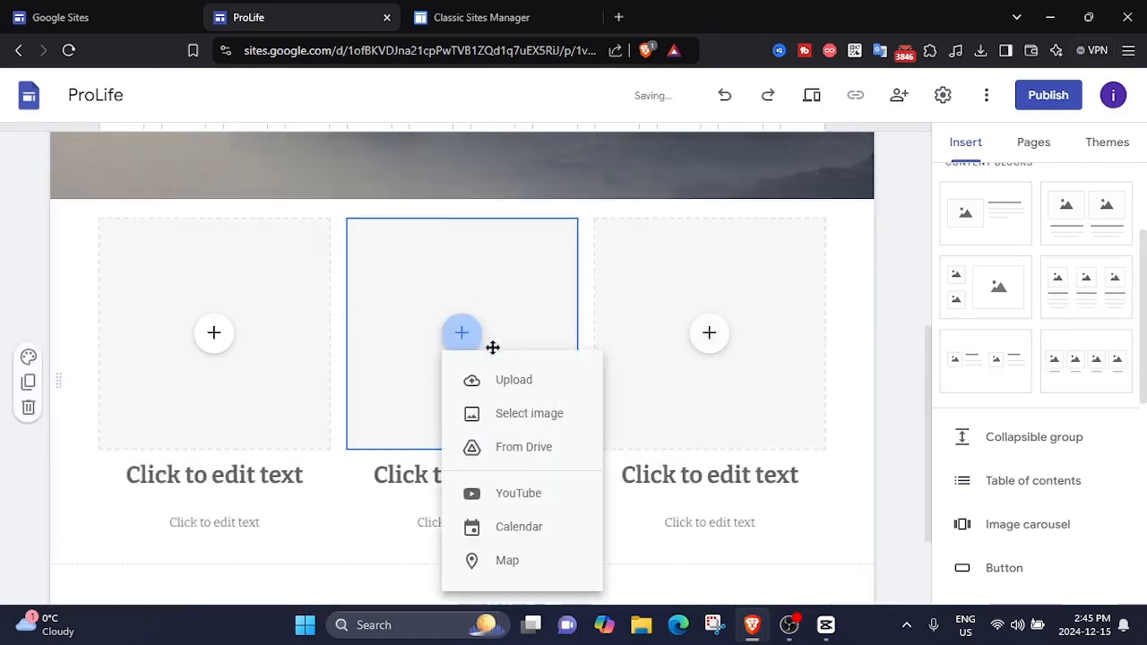
pyautogui.click(522, 494)
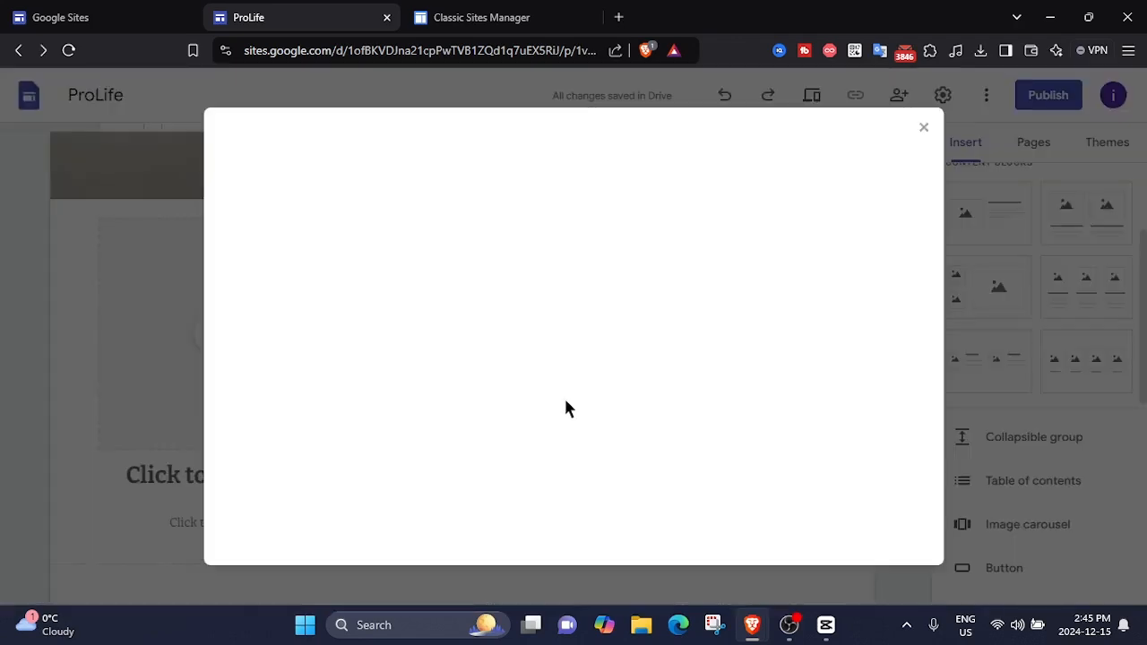
pyautogui.scroll(-5, 552, 359)
pyautogui.scroll(-10, 552, 359)
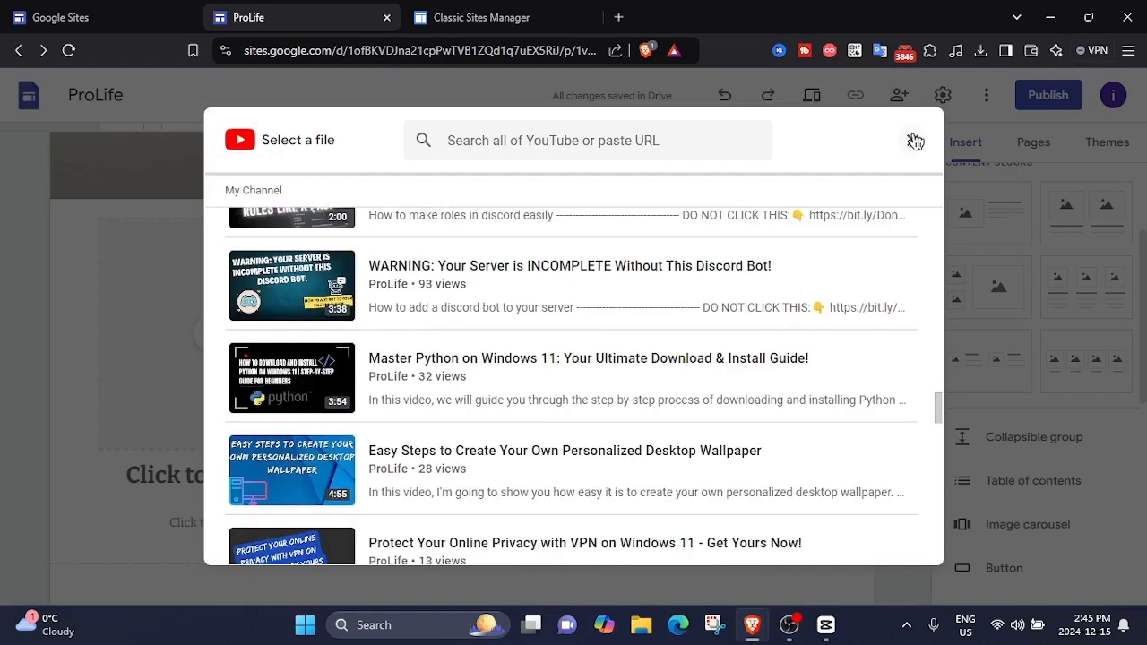
pyautogui.scroll(-9, 397, 525)
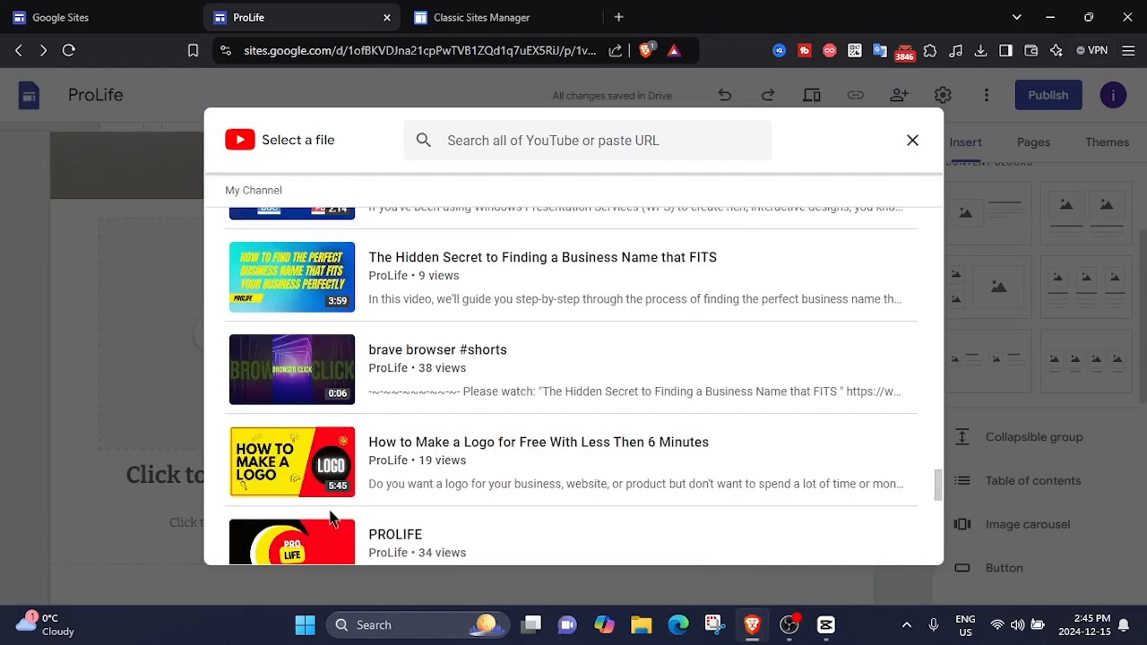
pyautogui.scroll(-3, 330, 518)
pyautogui.click(418, 428)
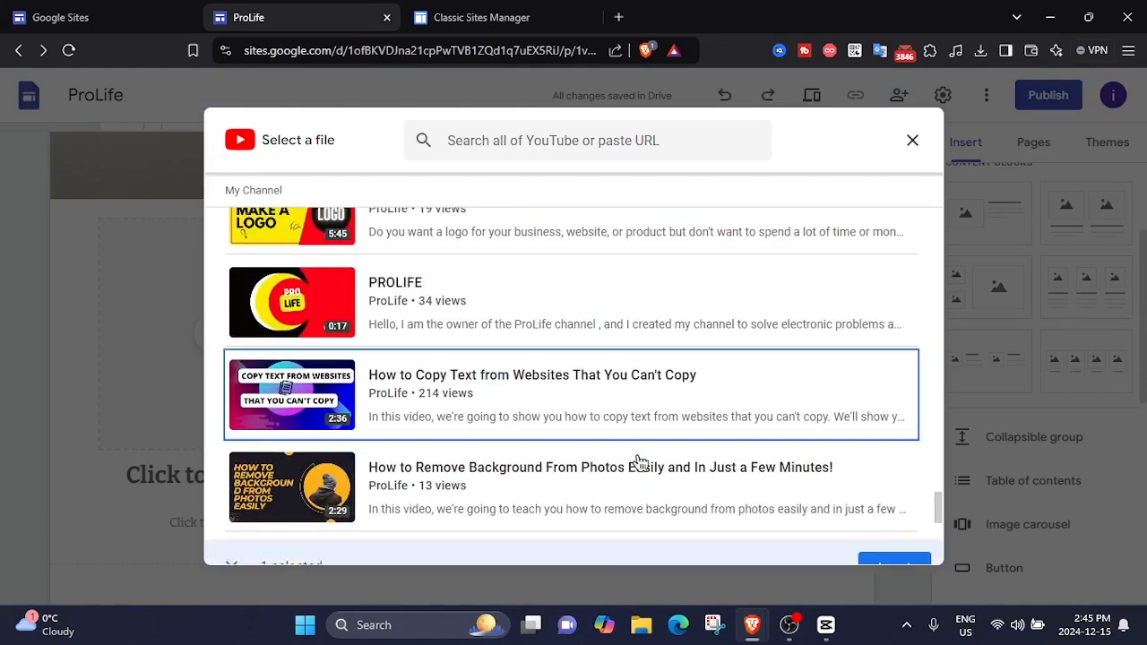
pyautogui.click(878, 540)
pyautogui.click(402, 477)
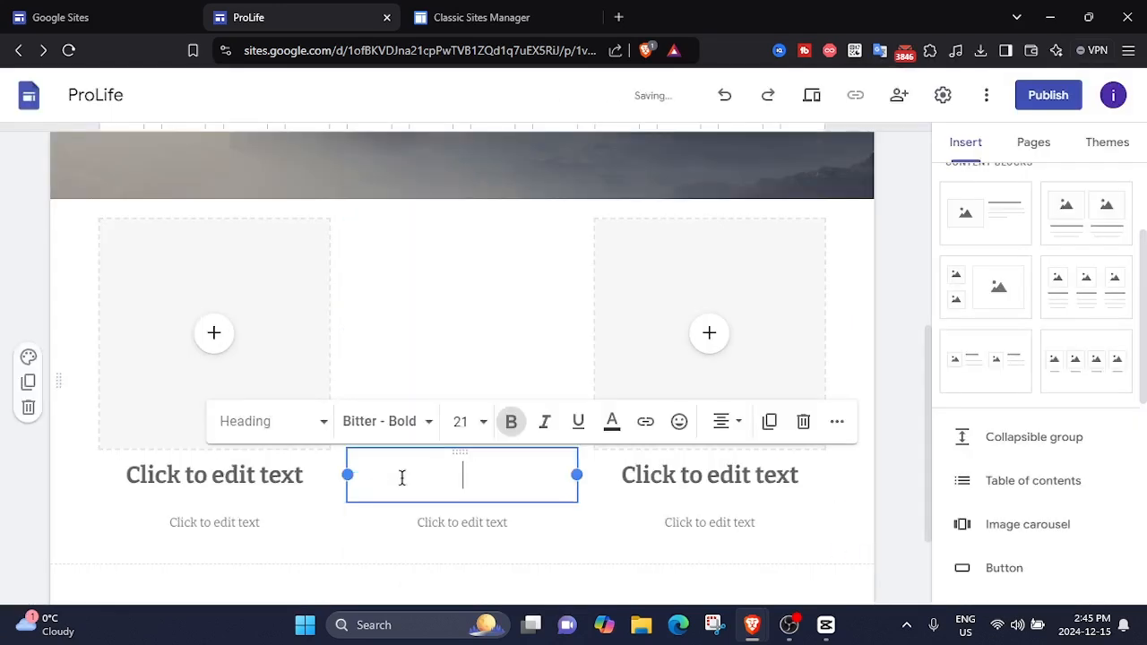
pyautogui.scroll(5, 402, 308)
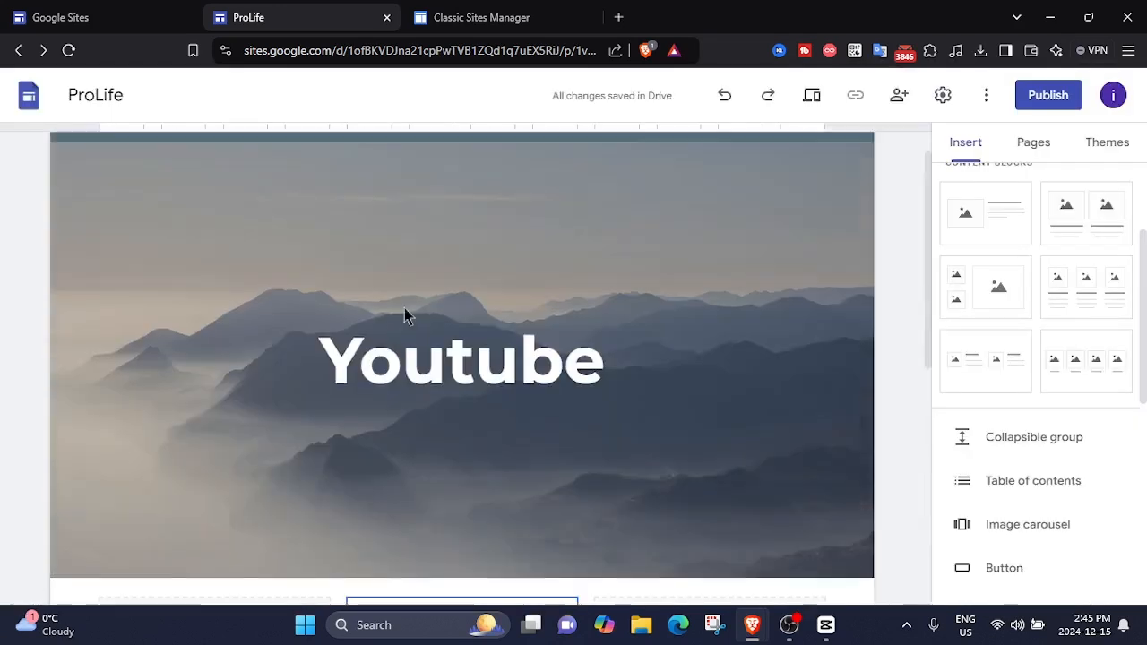
# - Open the Home page and preview it at phone, tablet and large-screen sizes, checking the navigation menu on the two smaller sizes
pyautogui.click(87, 161)
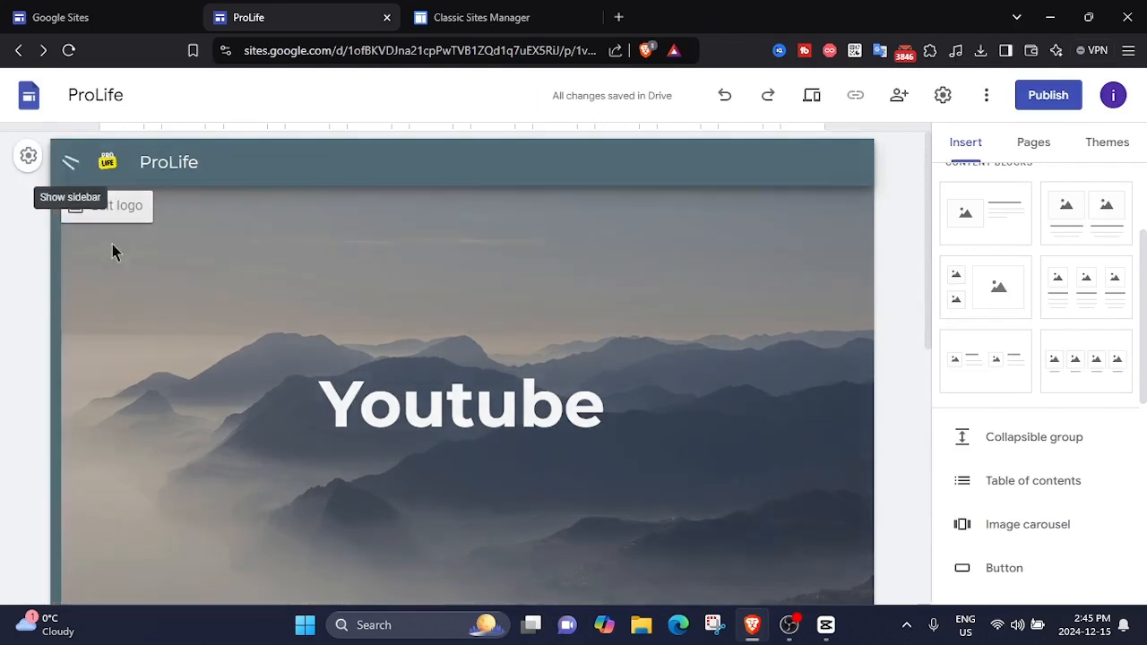
pyautogui.click(109, 212)
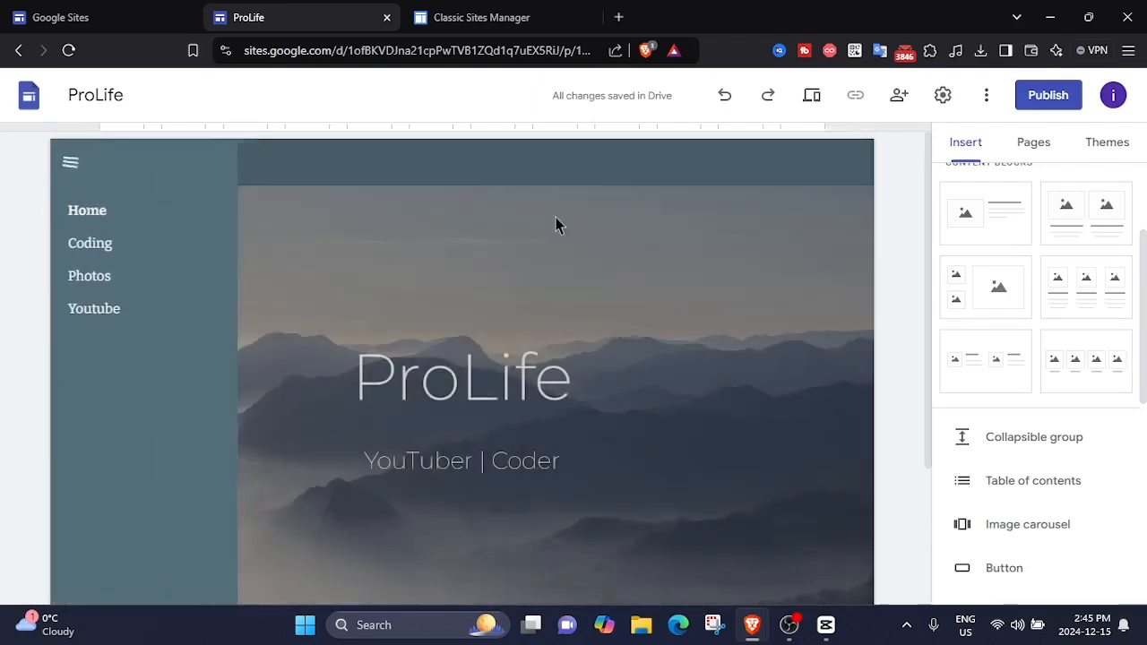
pyautogui.scroll(2, 779, 370)
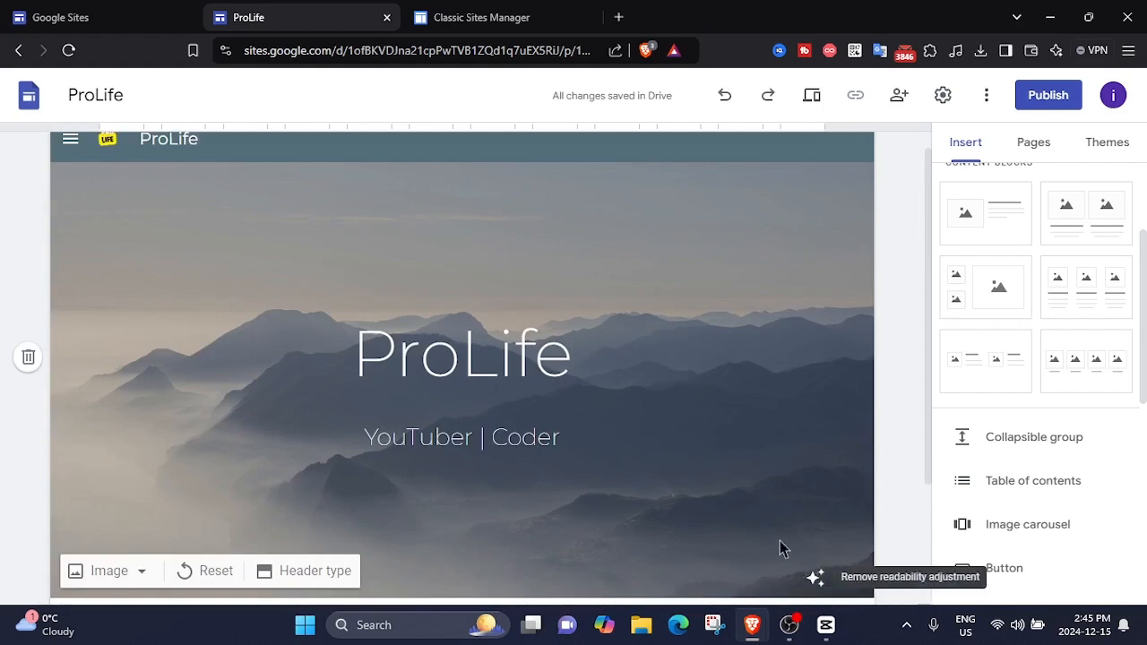
pyautogui.click(813, 100)
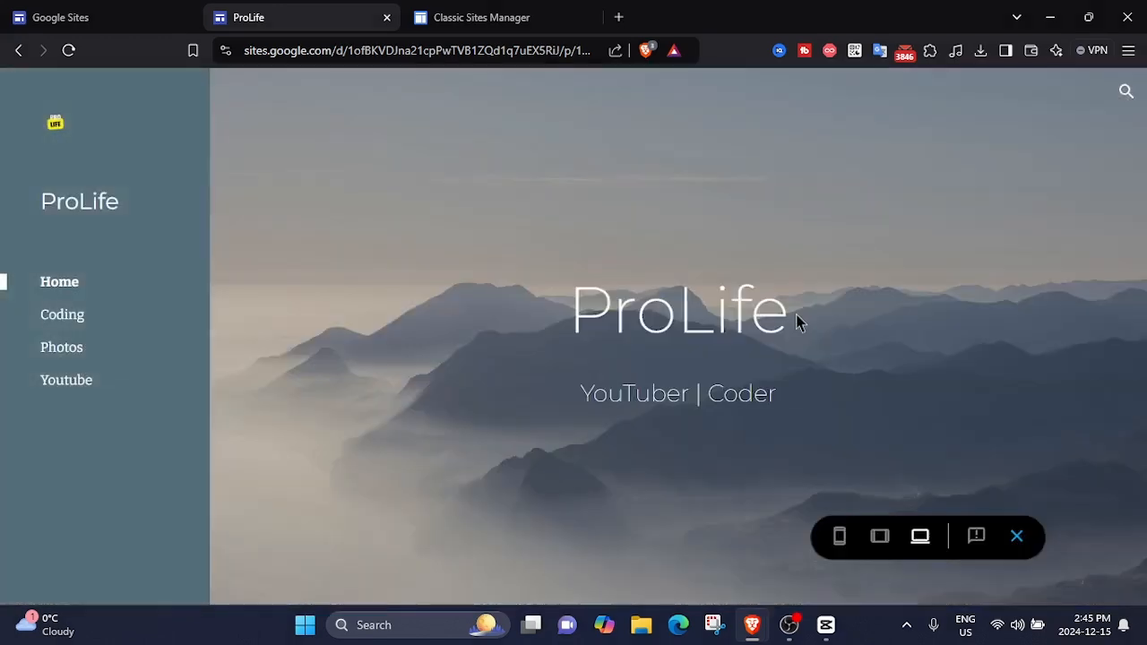
pyautogui.click(840, 537)
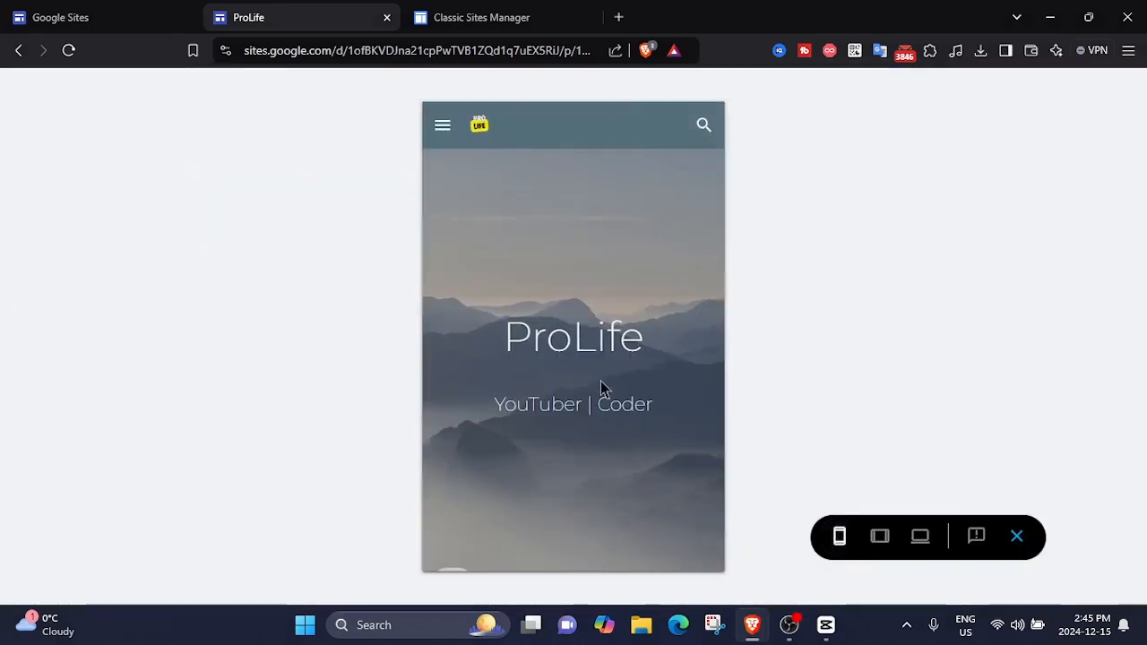
pyautogui.click(442, 123)
pyautogui.click(445, 125)
pyautogui.click(866, 536)
pyautogui.click(272, 126)
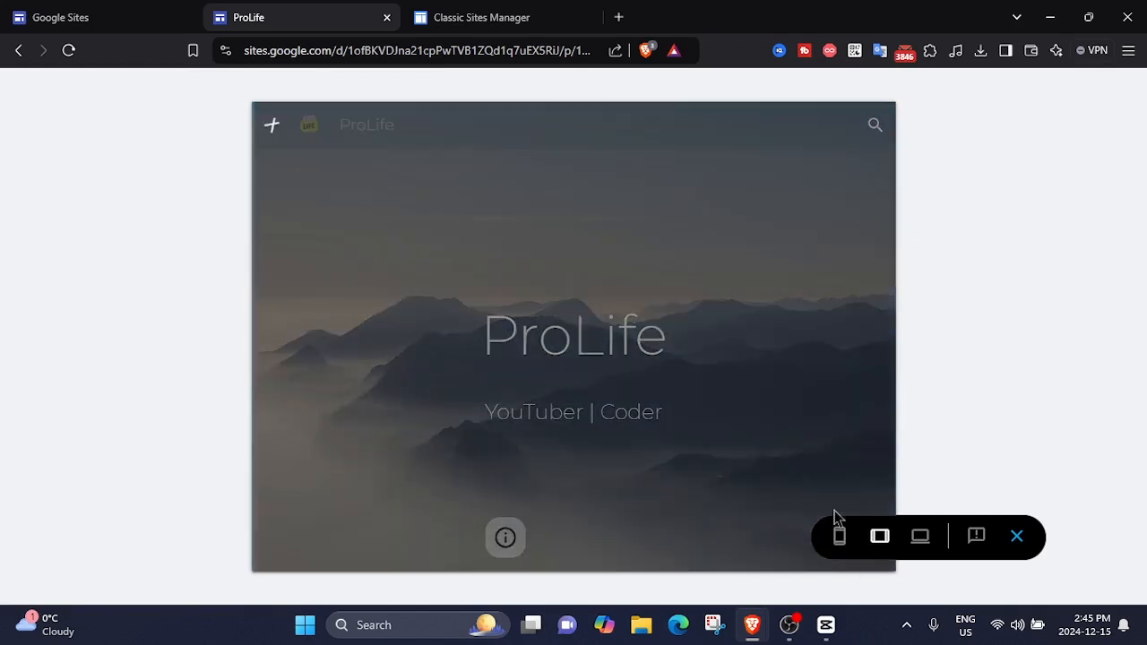
pyautogui.click(923, 538)
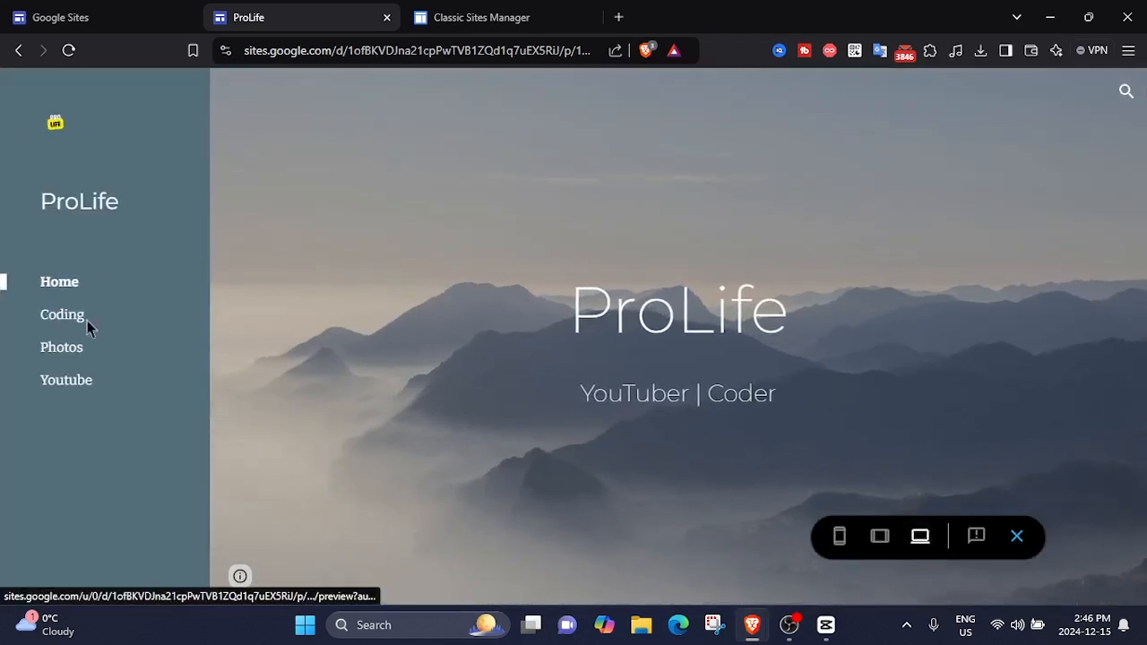
# - Visit the Coding, Photos and Home pages in the large-screen preview and exit the preview
pyautogui.click(87, 320)
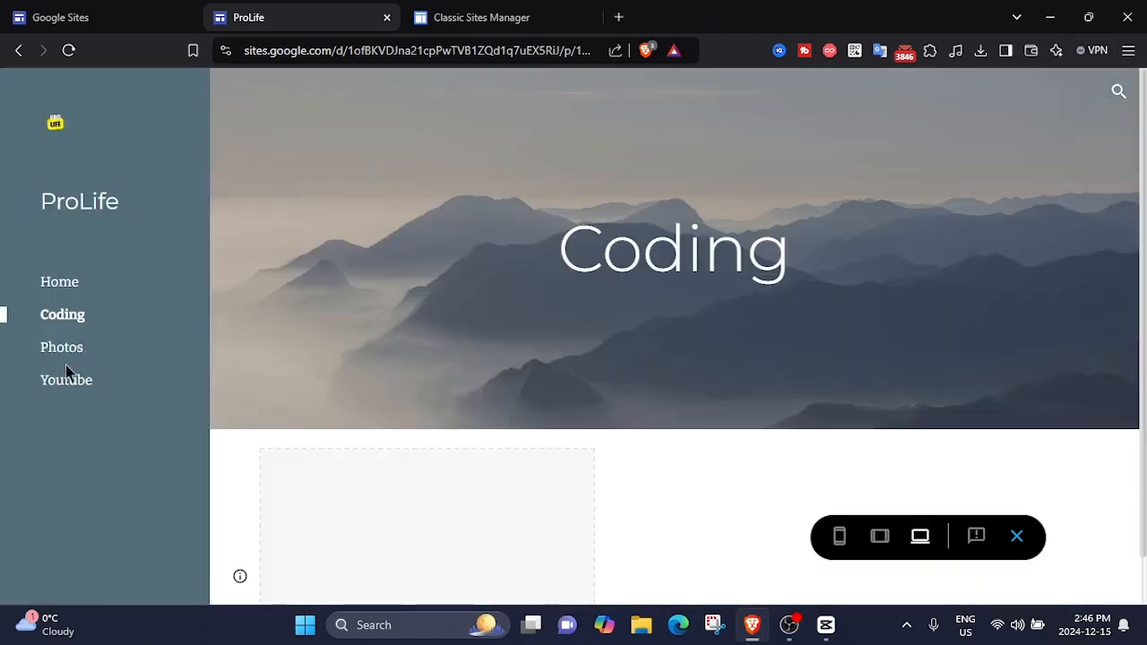
pyautogui.click(75, 354)
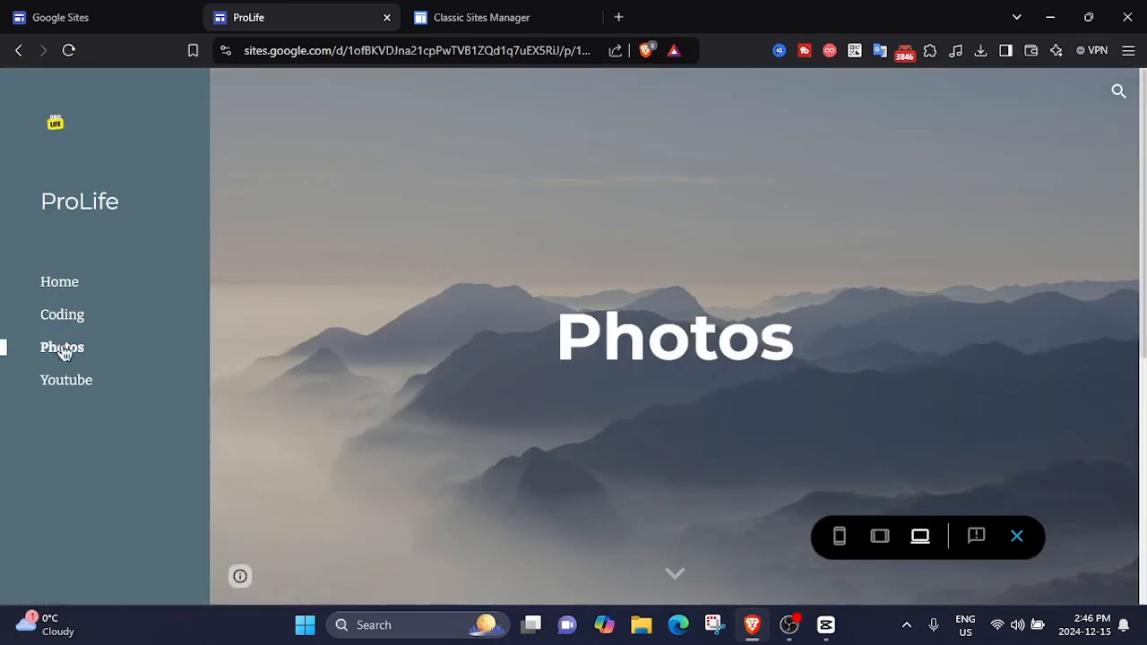
pyautogui.click(68, 285)
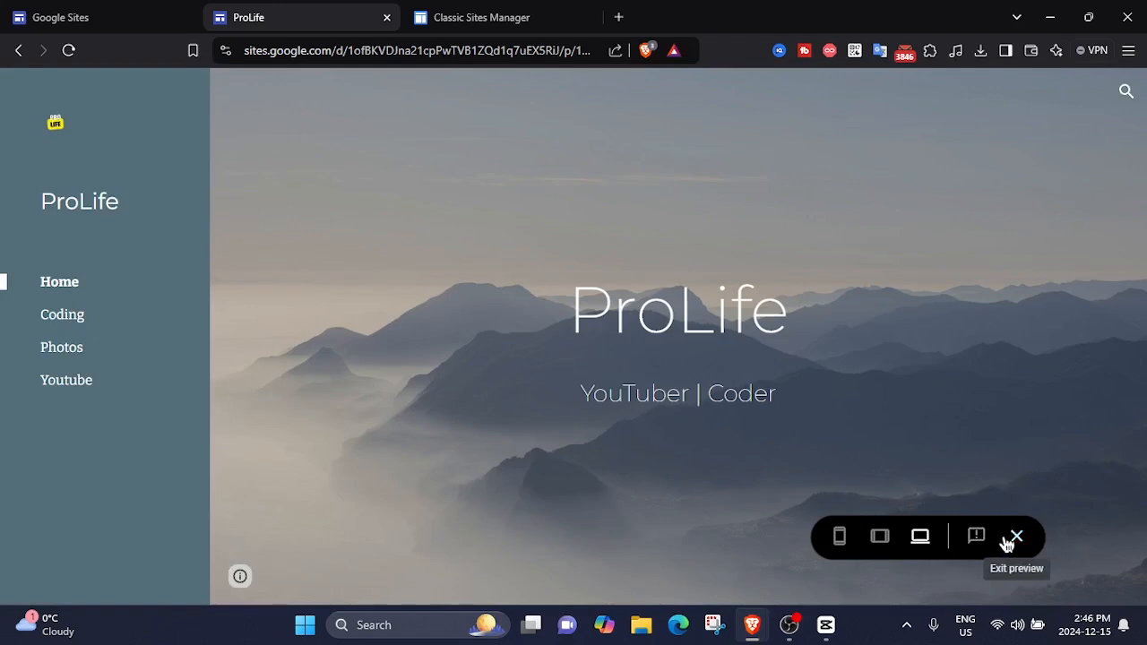
pyautogui.click(260, 10)
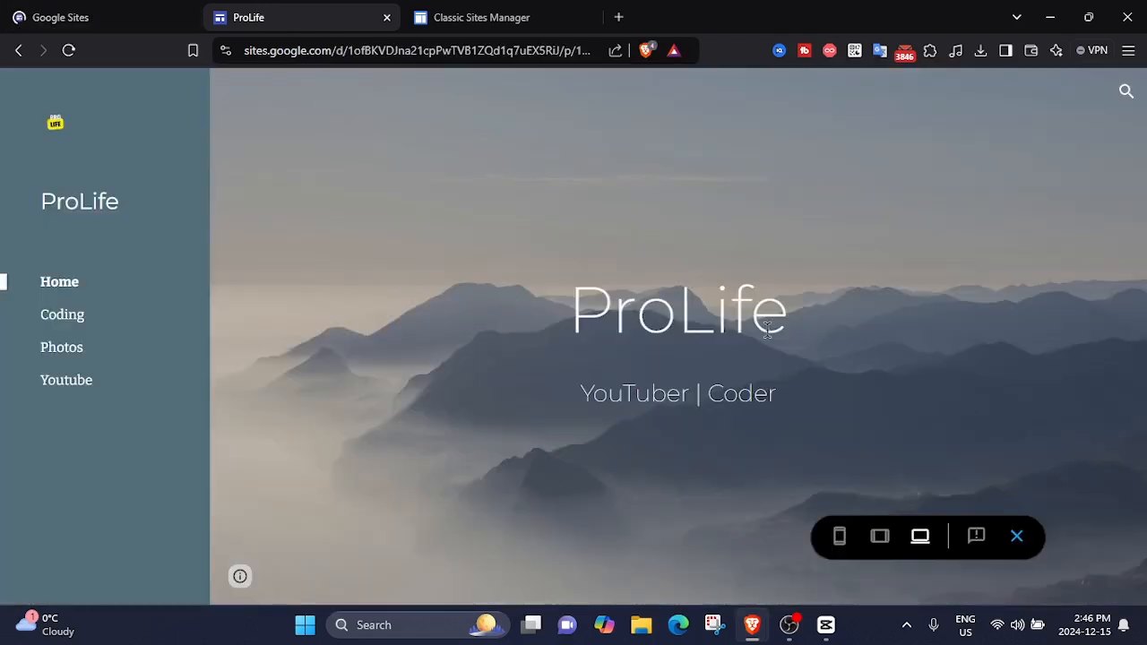
pyautogui.click(1017, 538)
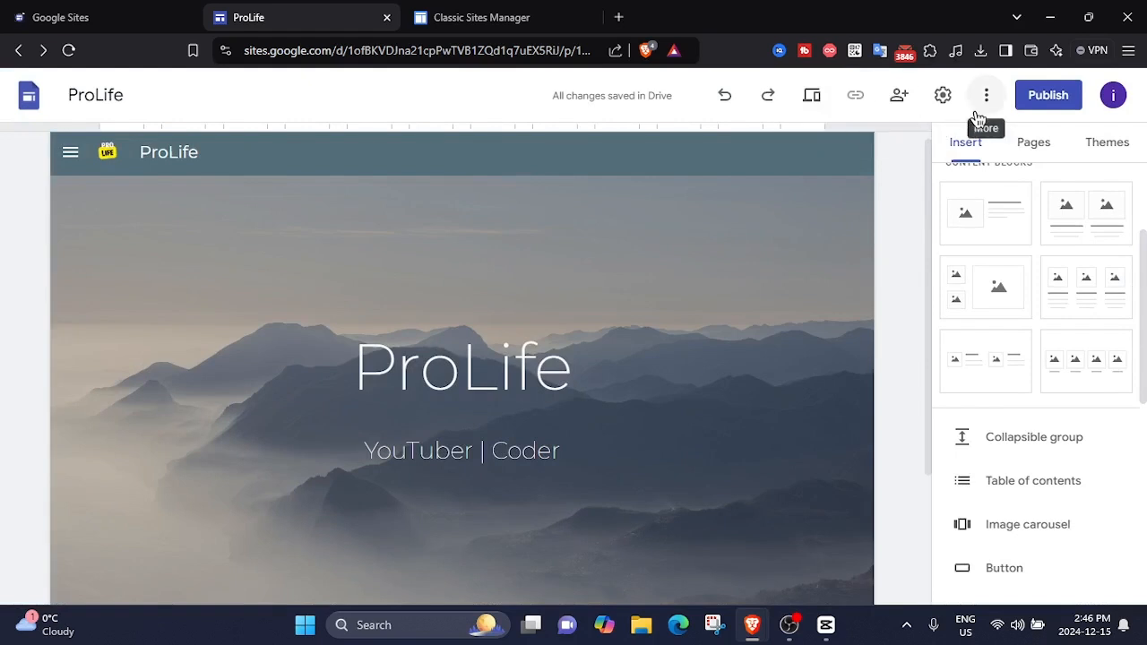
pyautogui.moveTo(633, 327)
pyautogui.scroll(-2, 620, 346)
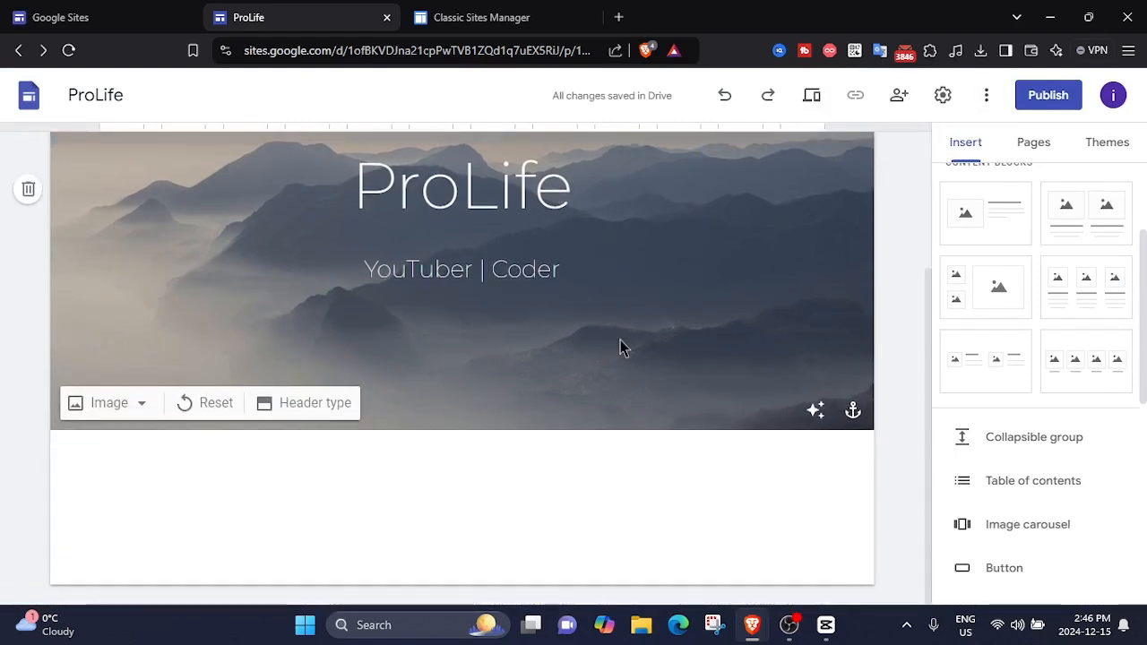
pyautogui.scroll(2, 621, 340)
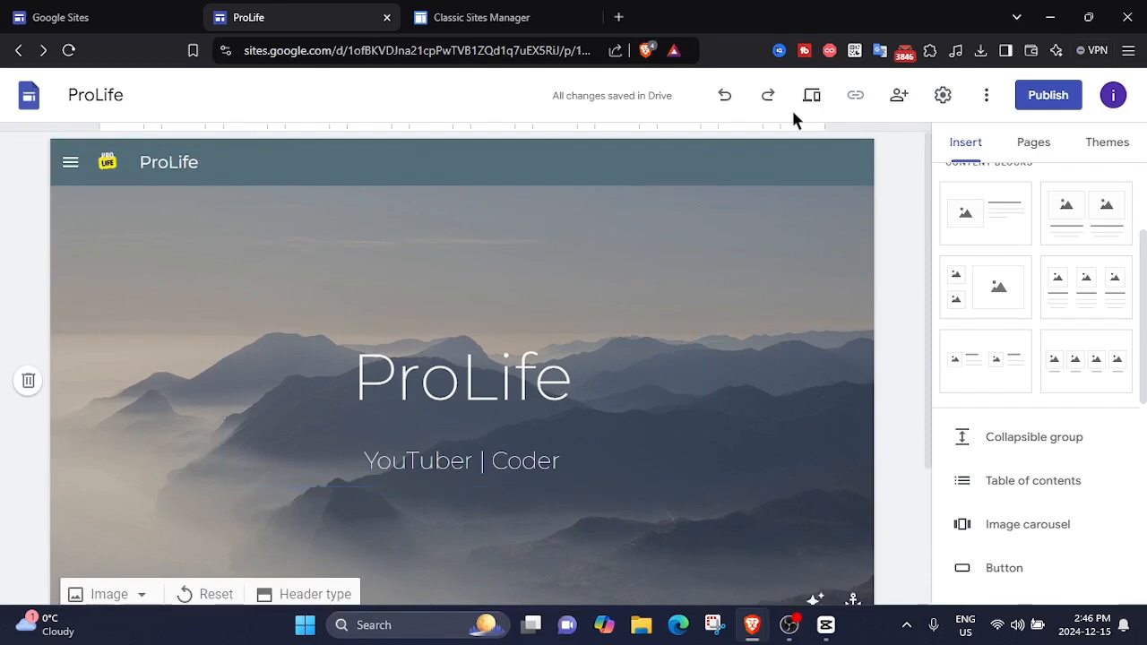
pyautogui.scroll(-2, 874, 296)
pyautogui.scroll(2, 879, 291)
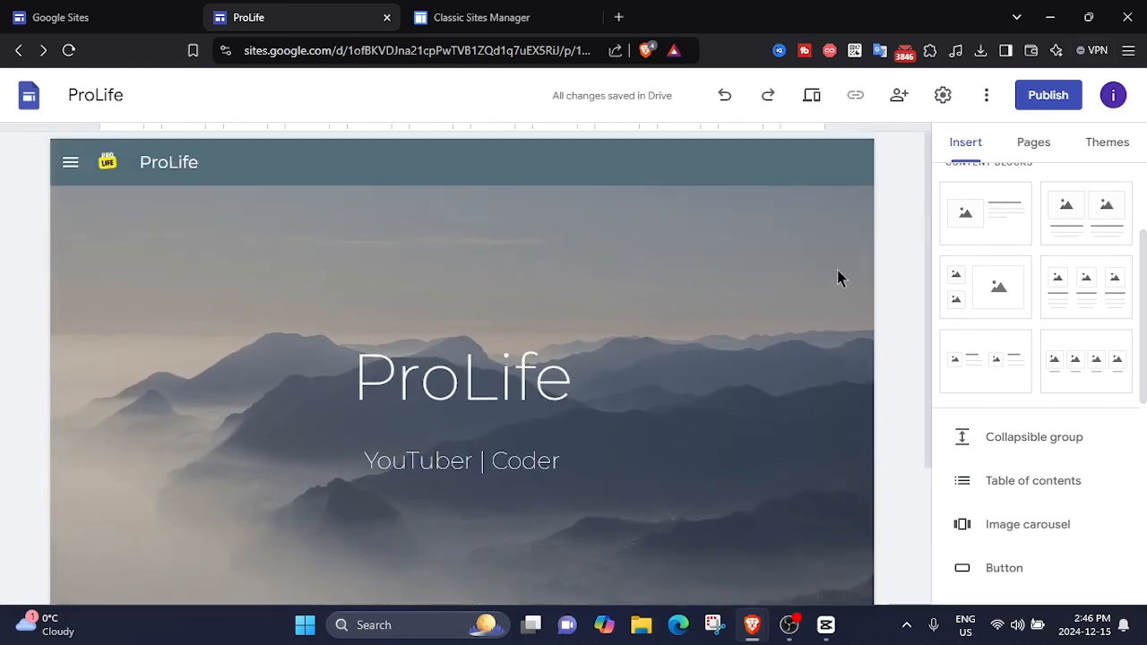
# - Publish the site with the web address testing1002, and check the publishing review for unpublished changes
pyautogui.click(1047, 98)
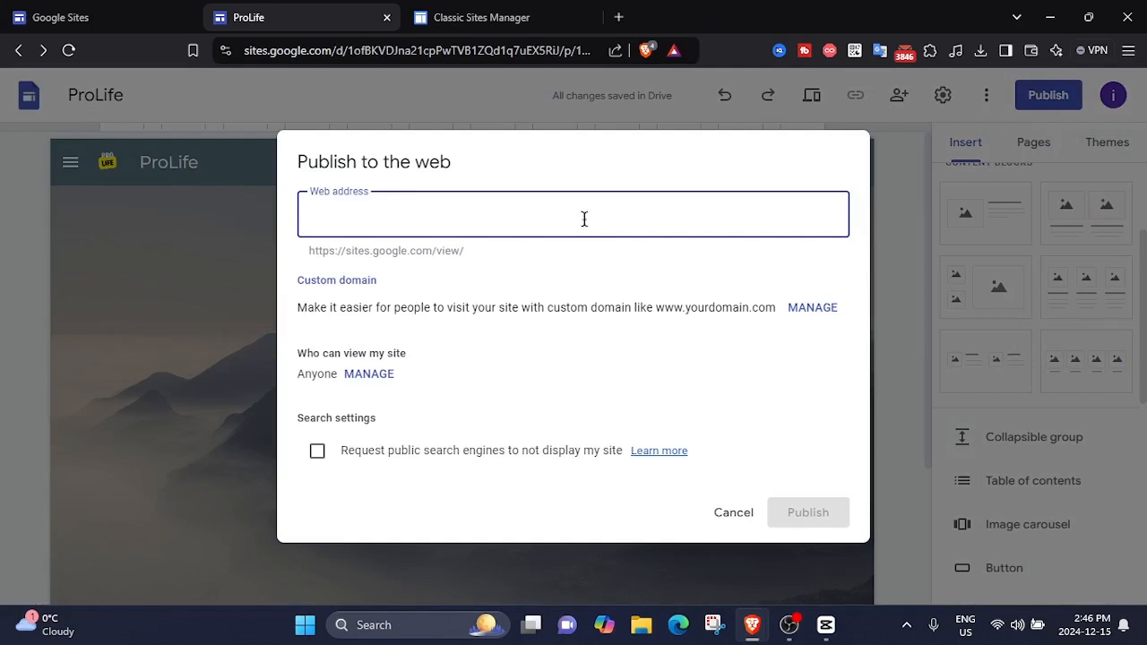
pyautogui.write('te')
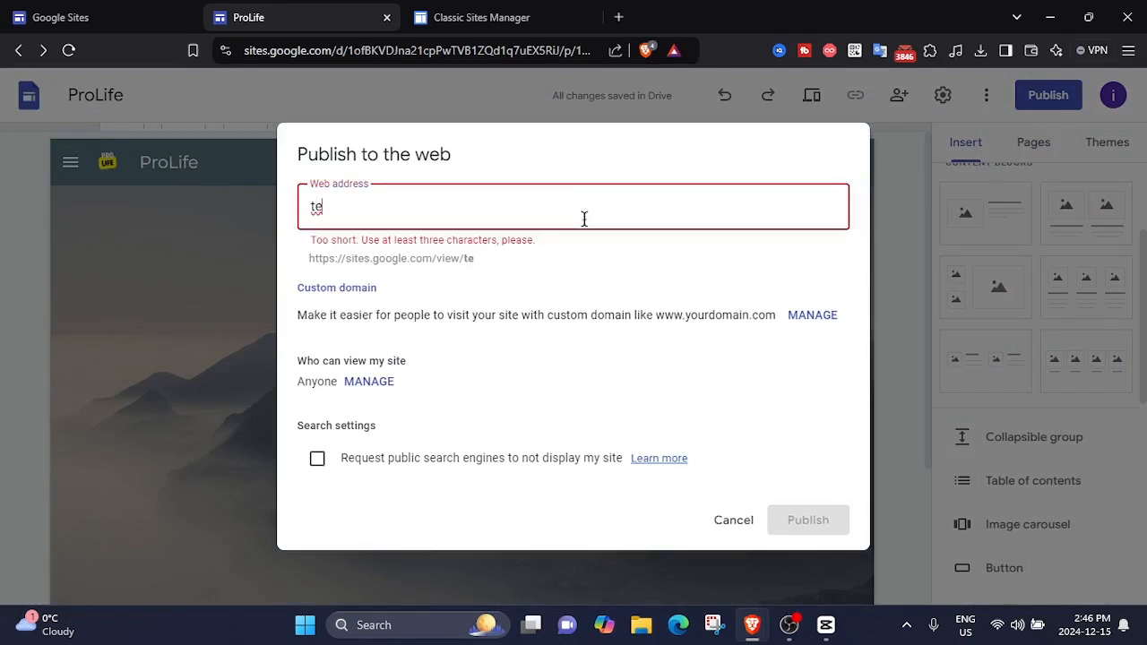
pyautogui.write('sting')
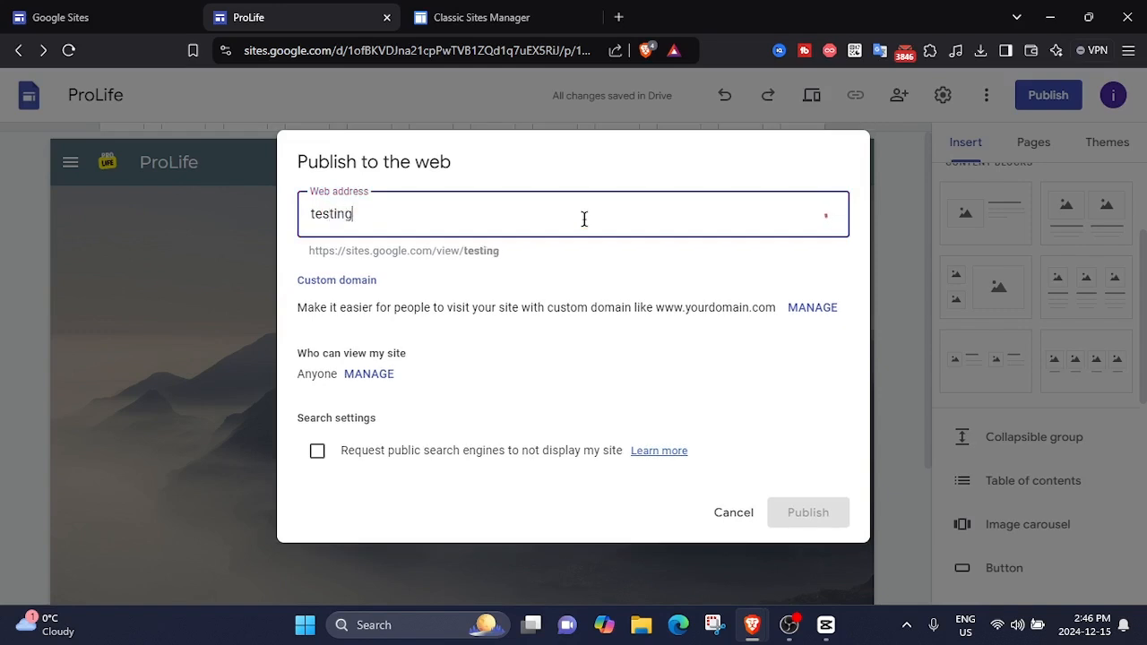
pyautogui.write('1002')
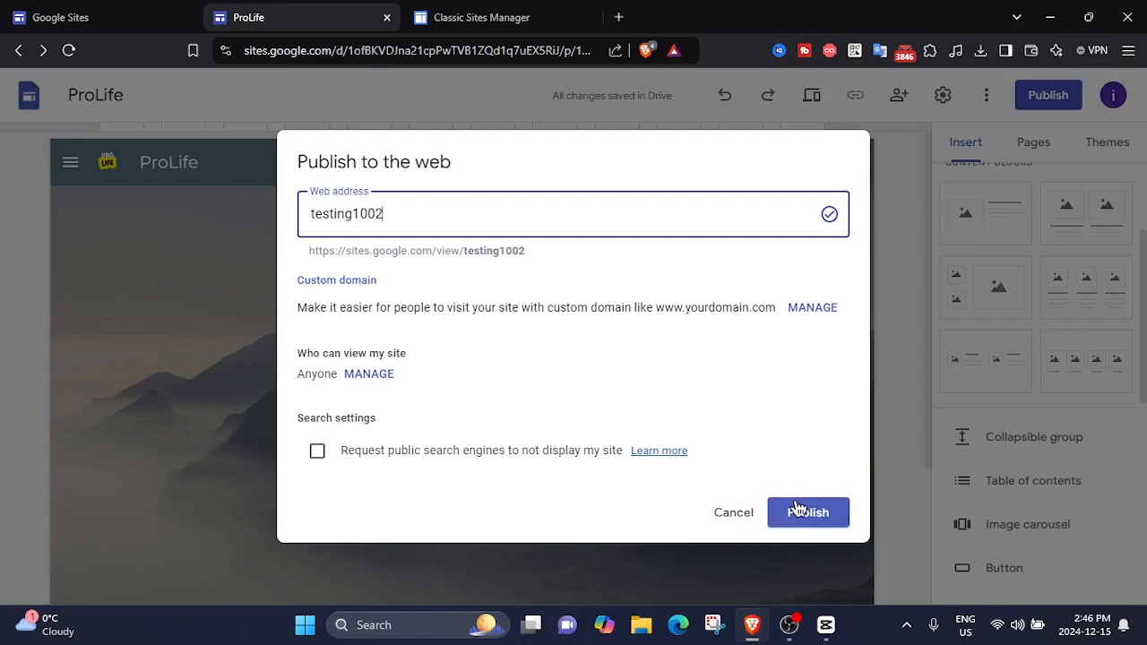
pyautogui.click(801, 514)
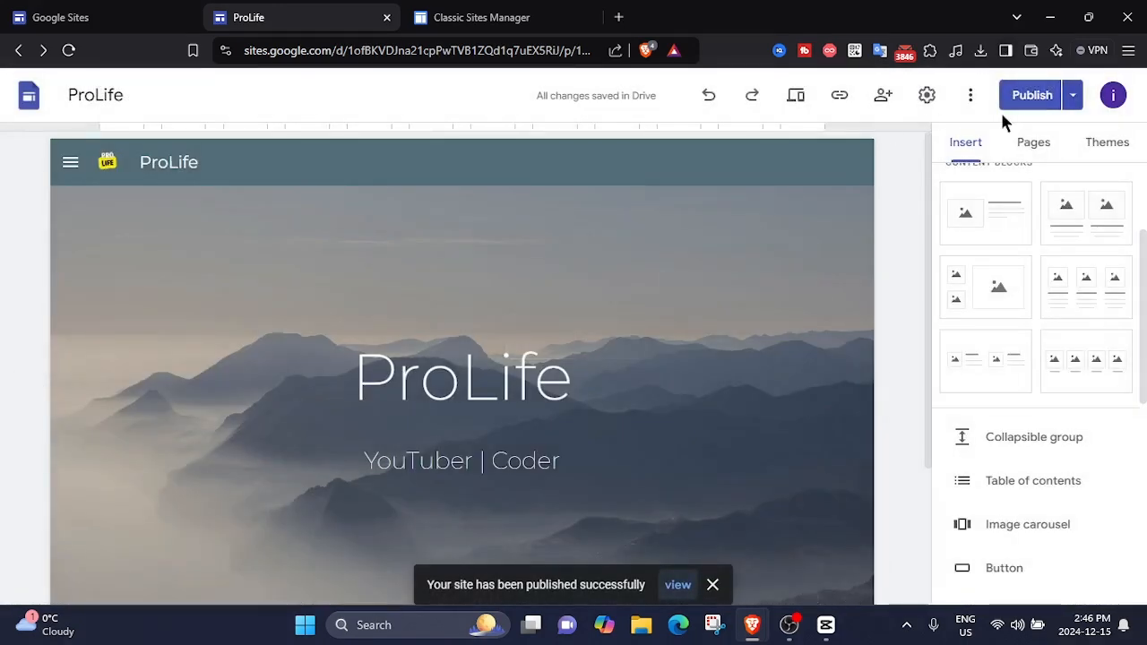
pyautogui.click(1031, 95)
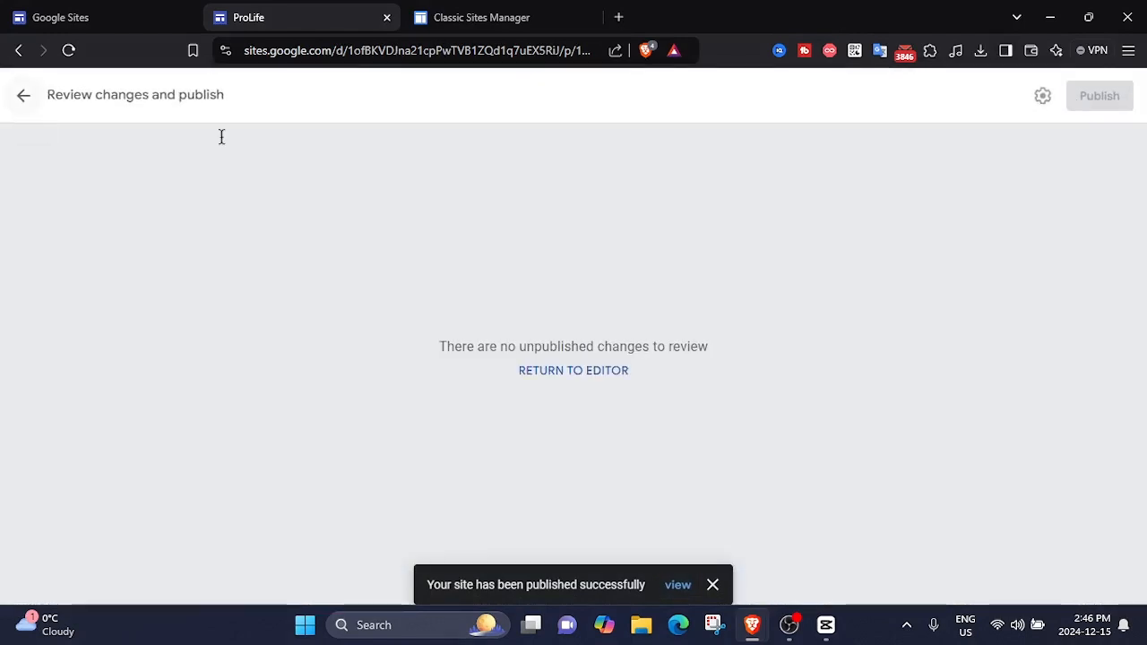
pyautogui.click(24, 95)
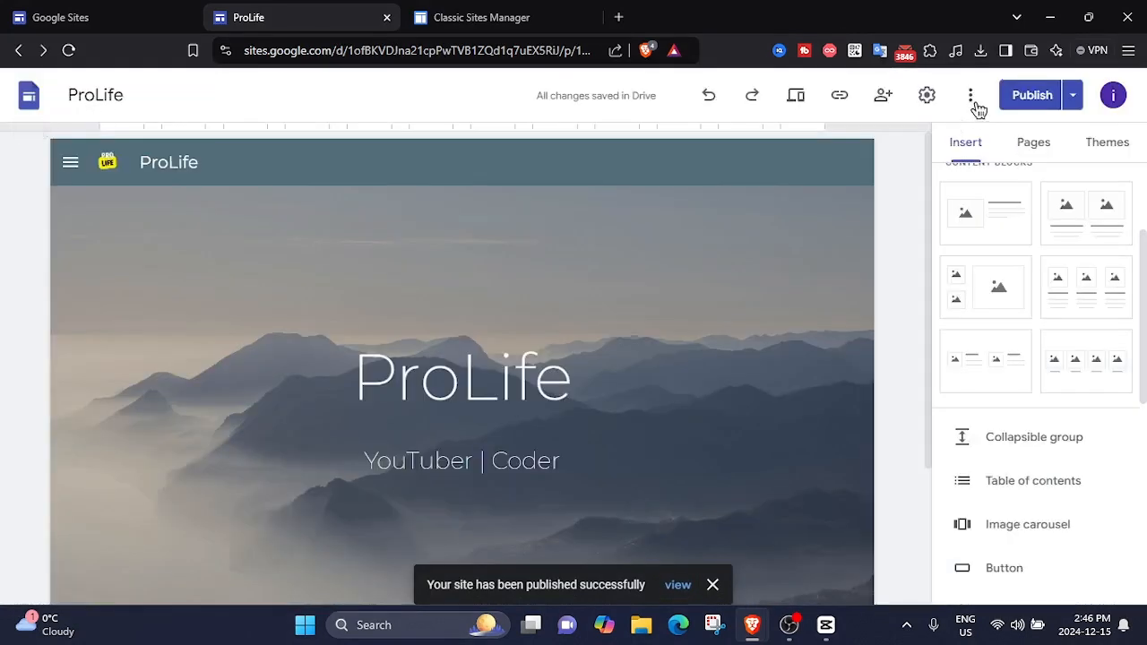
# - Copy the published site link and open it in a new browser tab
pyautogui.click(836, 100)
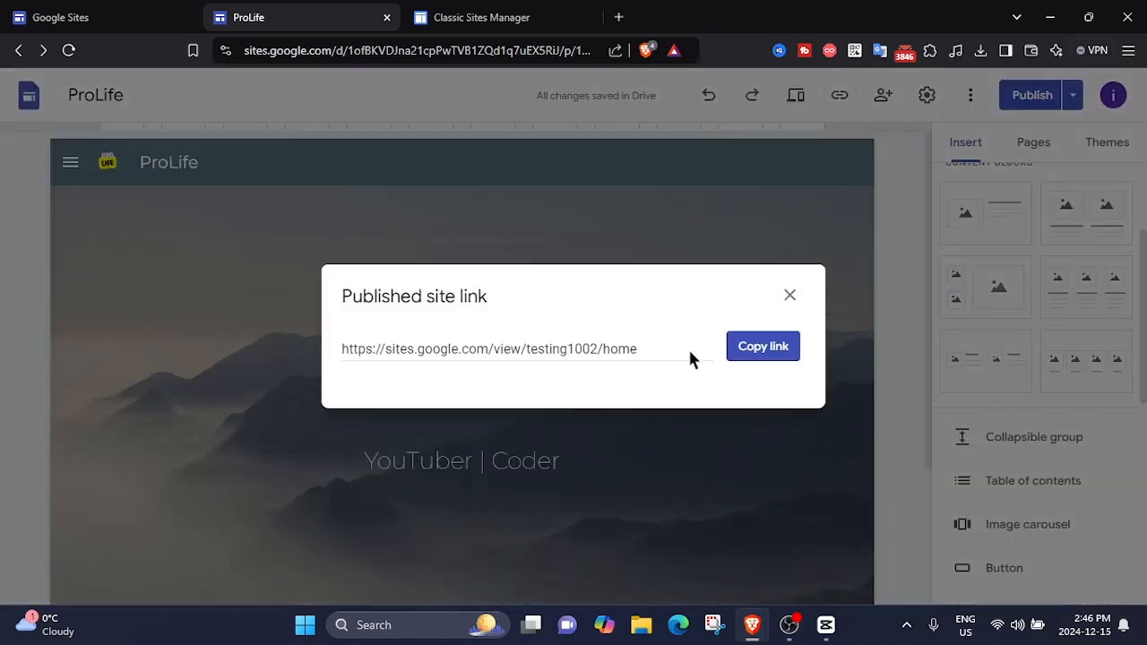
pyautogui.click(765, 355)
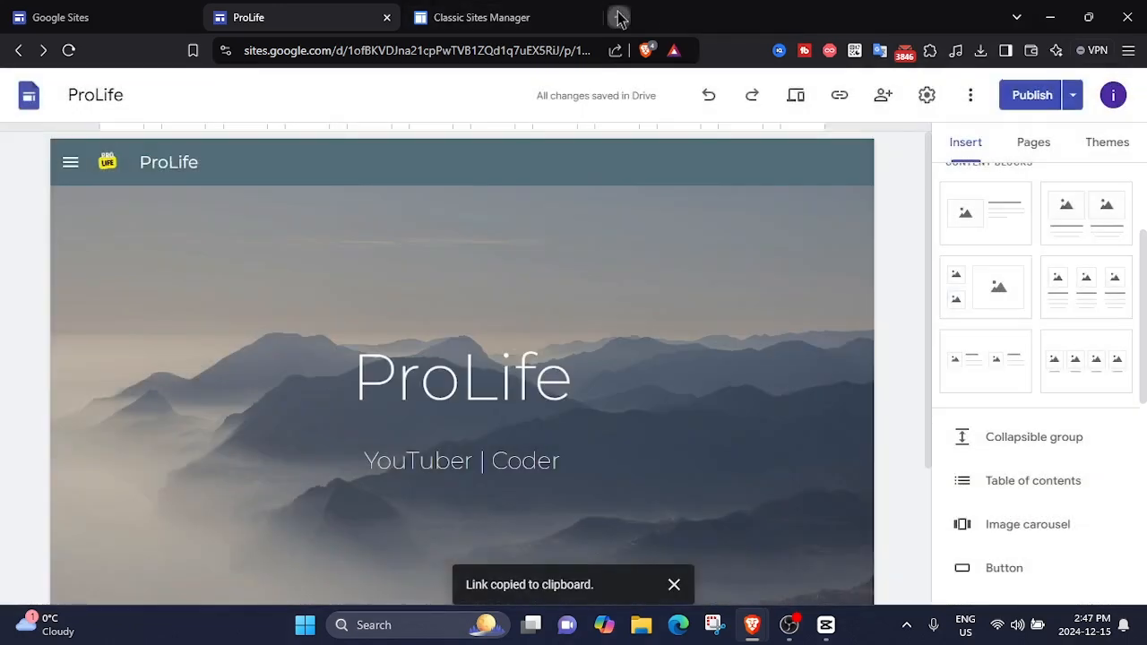
pyautogui.click(619, 17)
pyautogui.hotkey('ctrl', 'v')
pyautogui.press('Return')
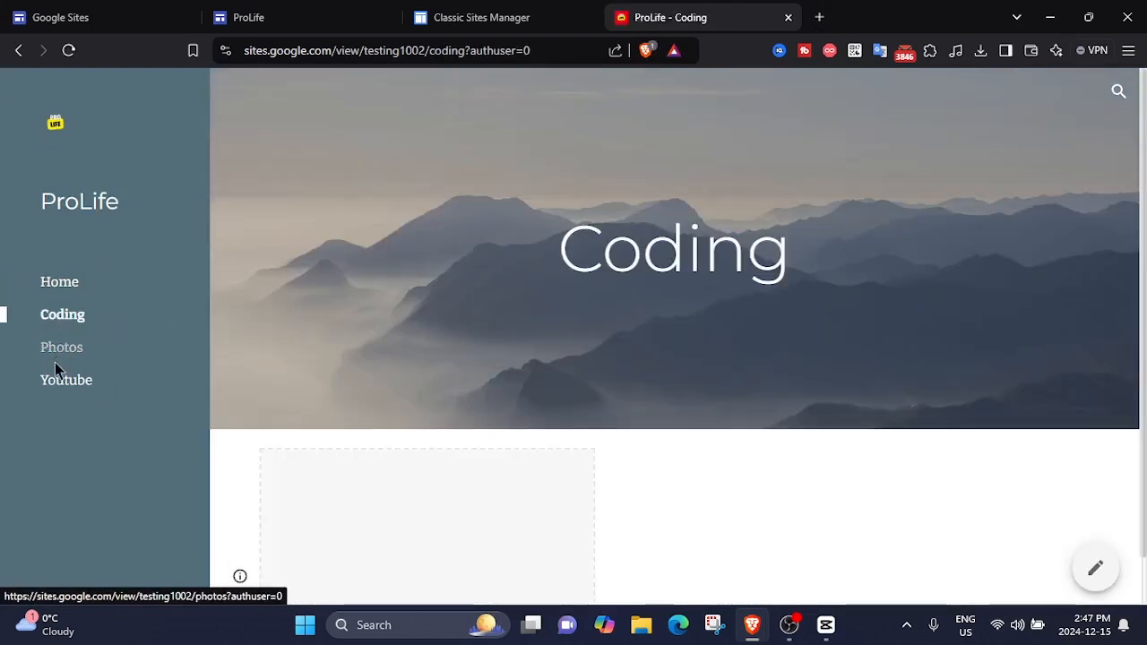
# - Visit the Photos and Home pages of the published site and return to the site editor
pyautogui.click(55, 362)
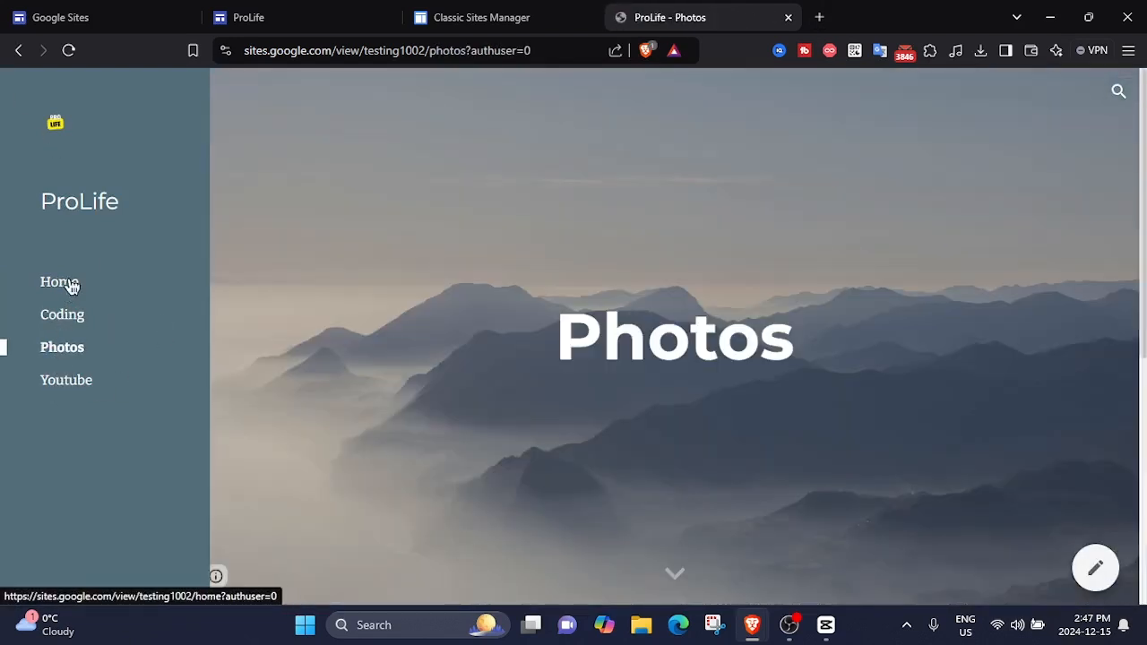
pyautogui.click(85, 232)
pyautogui.click(315, 13)
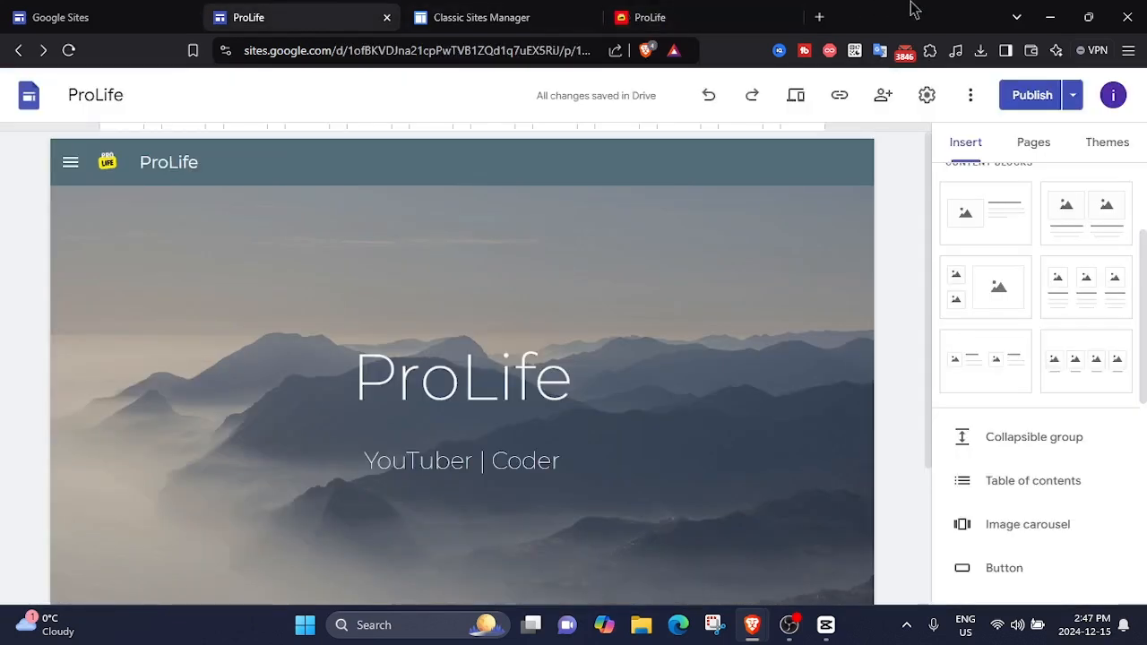